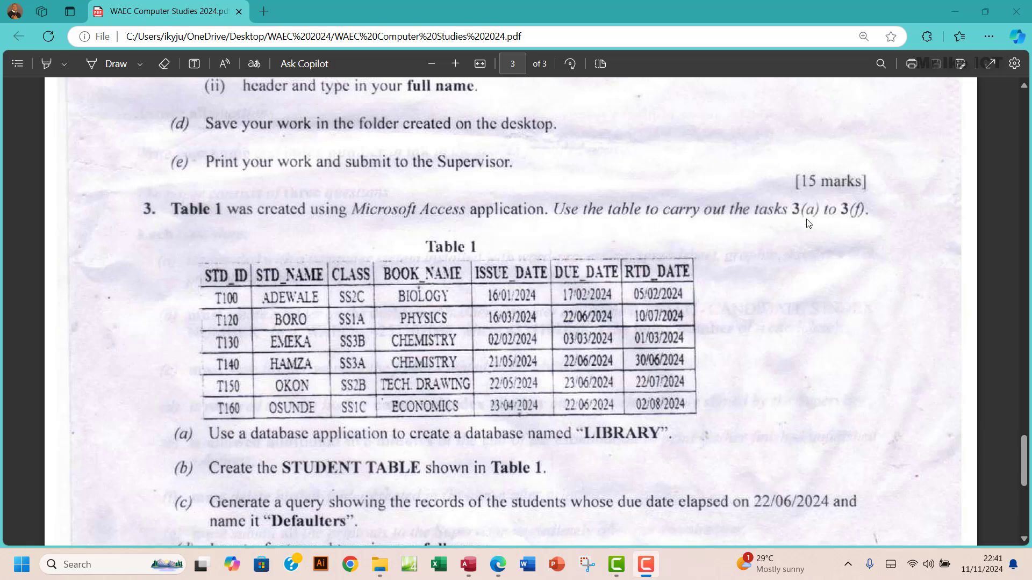
- Scroll the WAEC PDF to page 3 so Table 1 and tasks 3(a)–(f) are visible
scroll(544, 259, "down", 1)
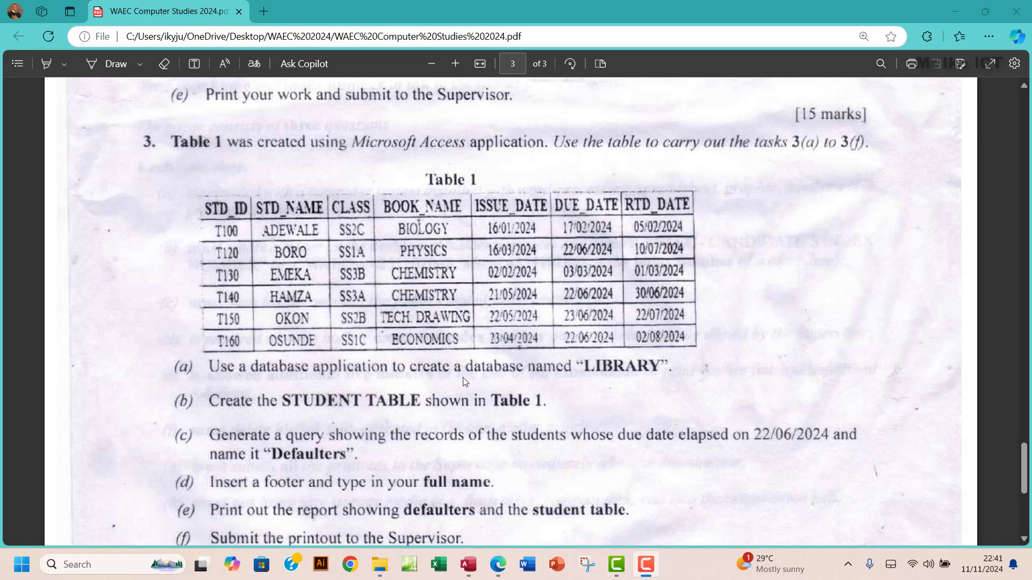
left_click(590, 366)
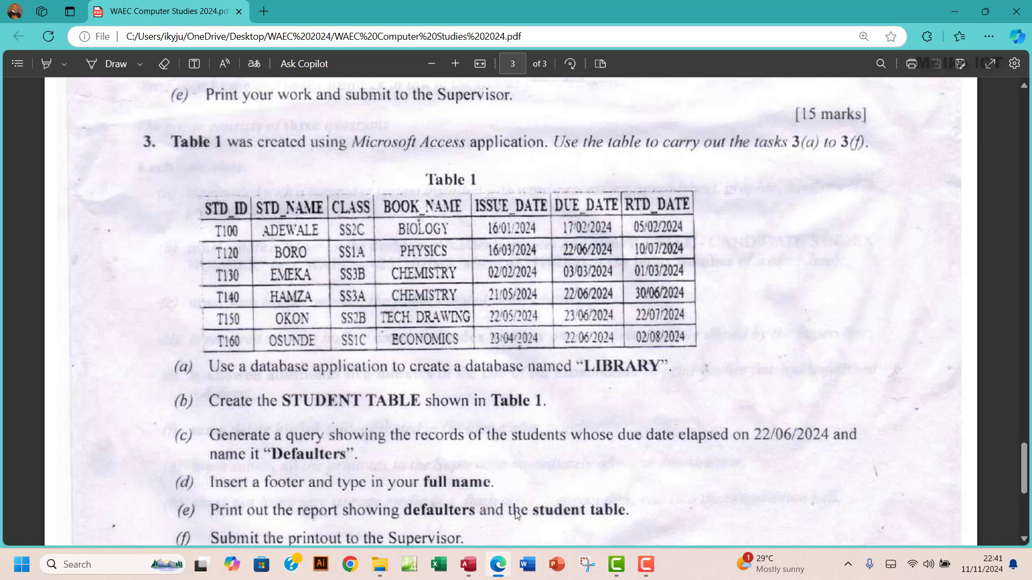
- View the six records in the LIBRARY database's STUDENT TABLE, then close Access
left_click(475, 568)
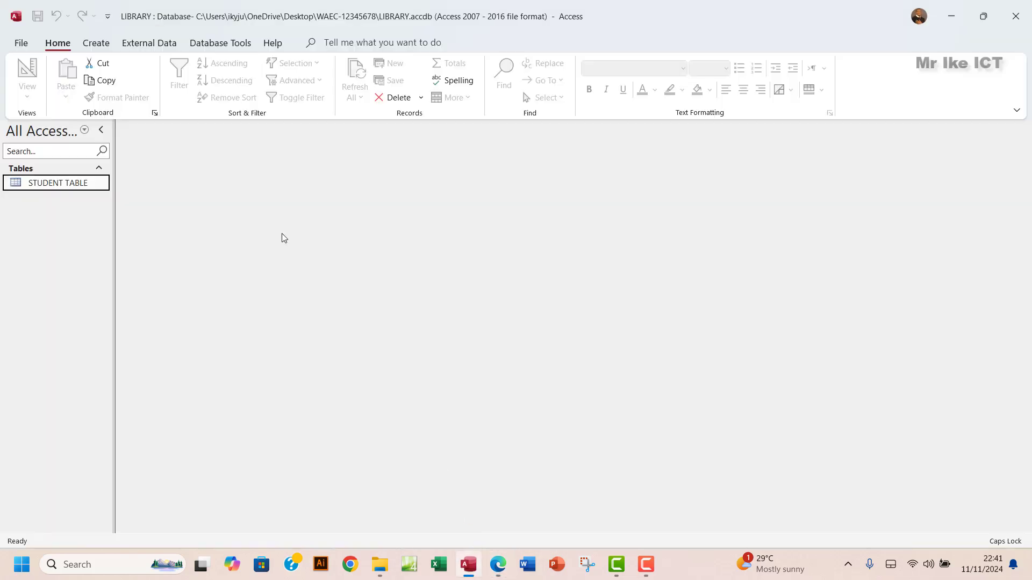
double_click(81, 183)
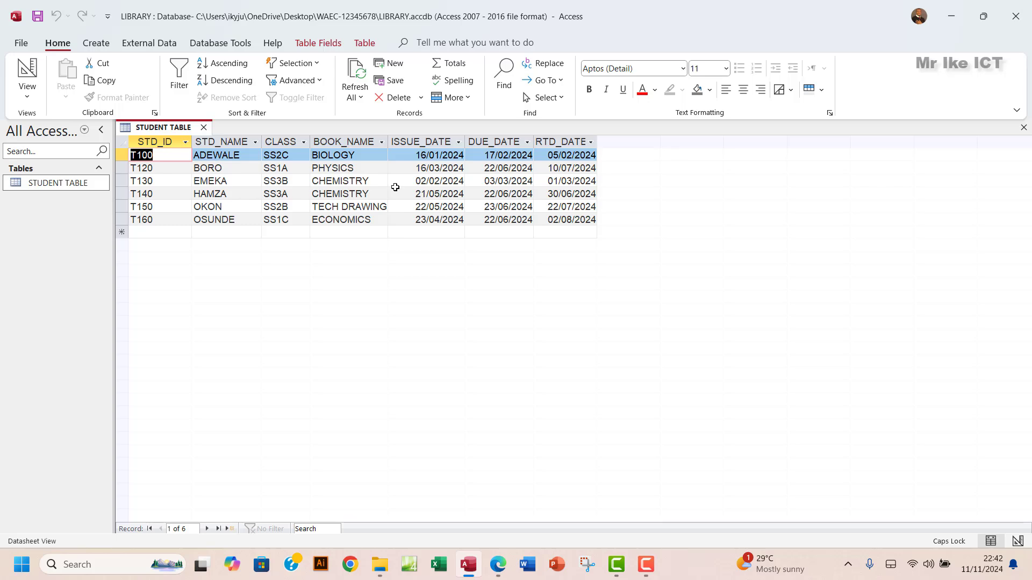
left_click(1015, 16)
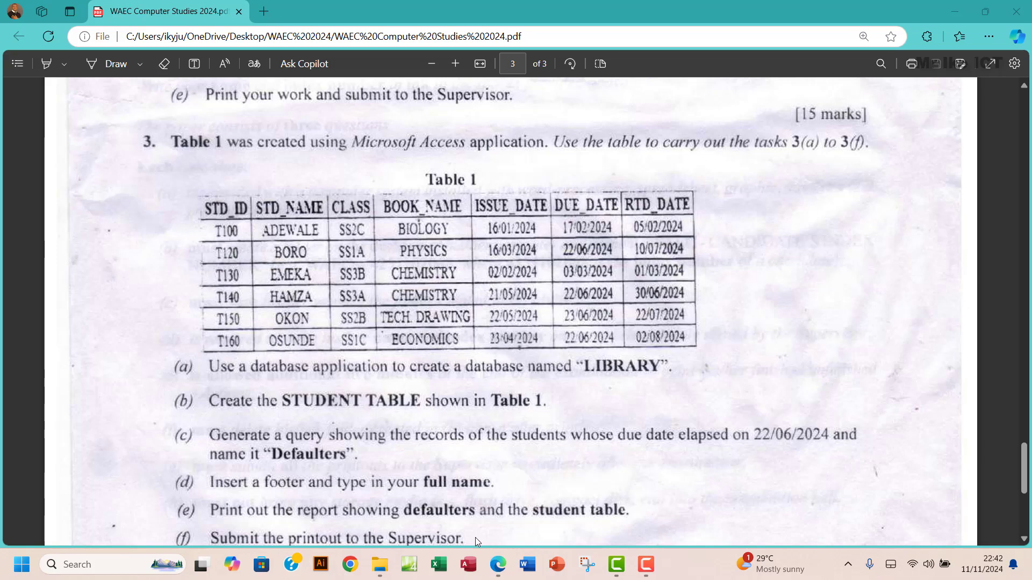
- Create New Microsoft Access Database.accdb in the WAEC-12345678 folder, keeping the default name
left_click(379, 565)
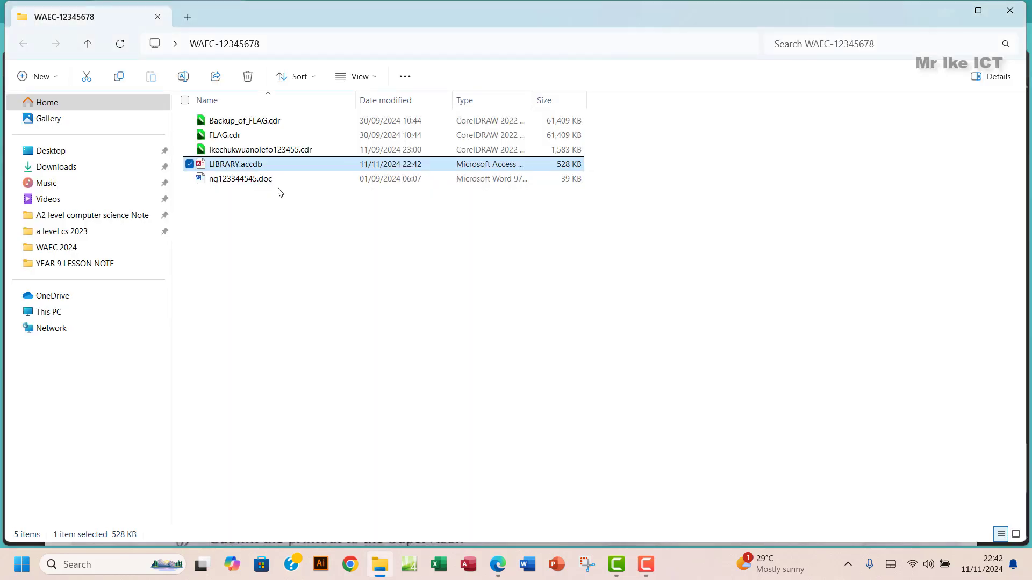
right_click(299, 262)
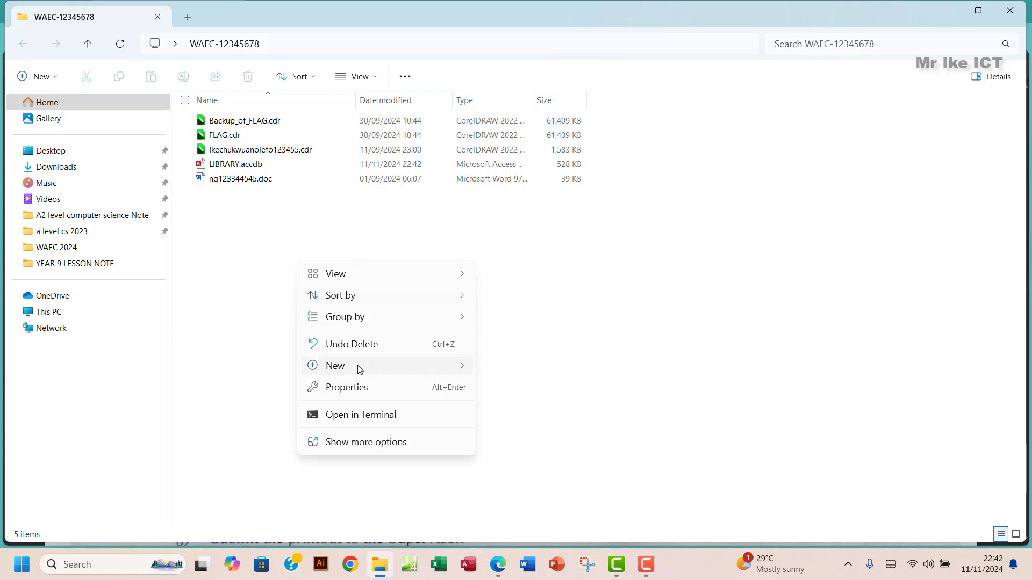
mouse_move(410, 373)
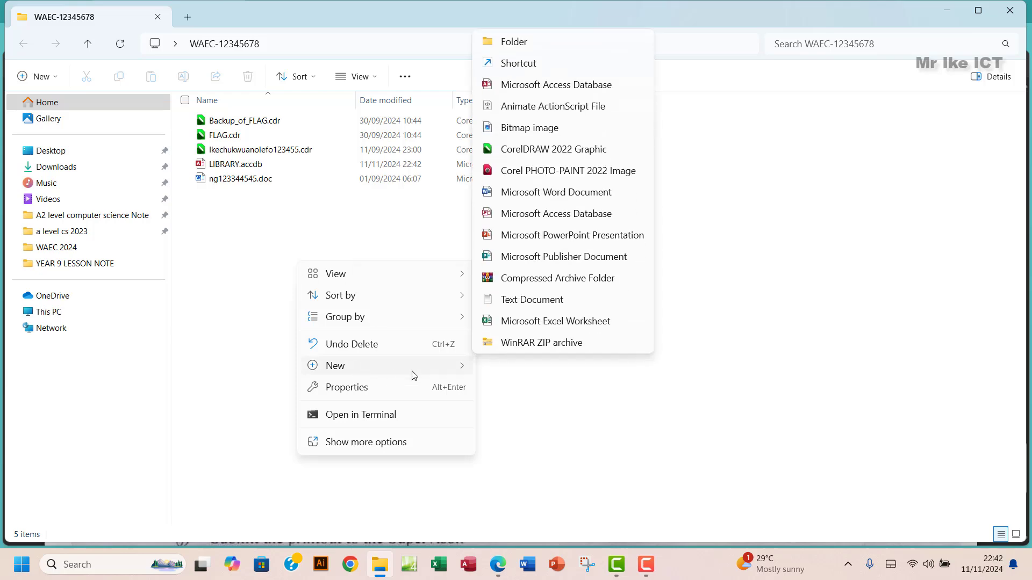
left_click(540, 86)
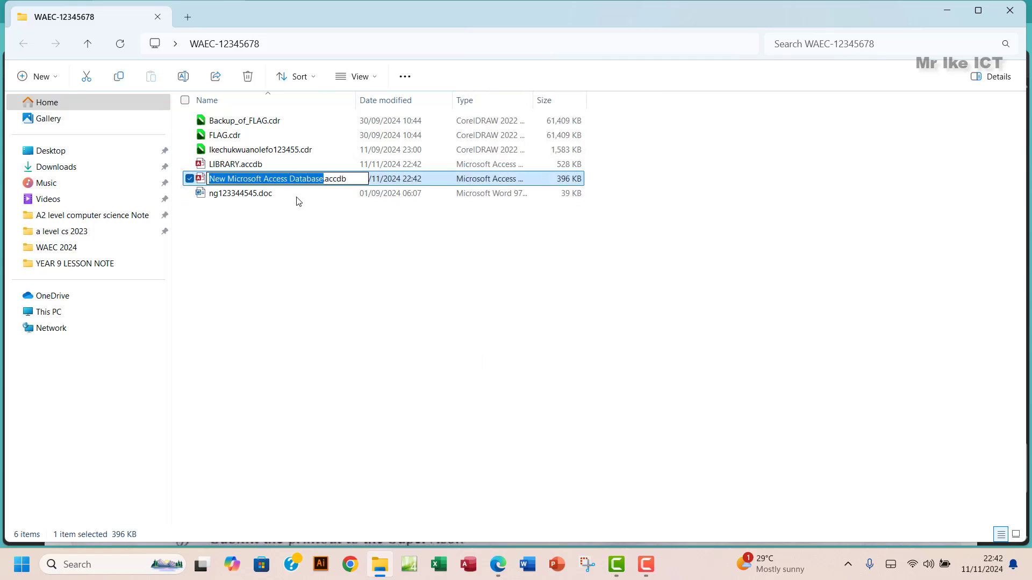
left_click_drag(209, 179, 322, 178)
left_click(231, 167)
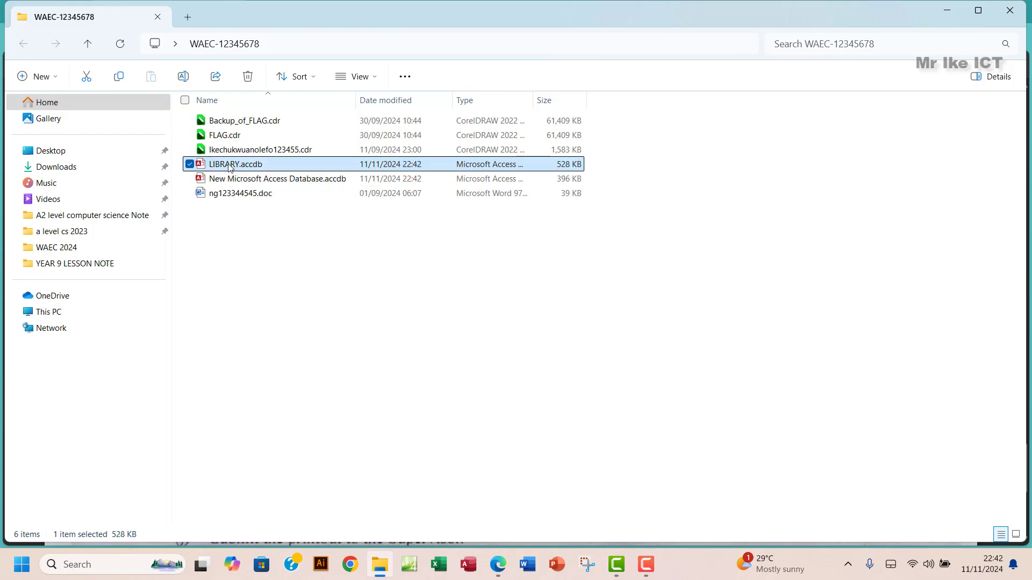
left_click(231, 166)
- Open the new database with content enabled and start Table1 in Table Design view
double_click(284, 181)
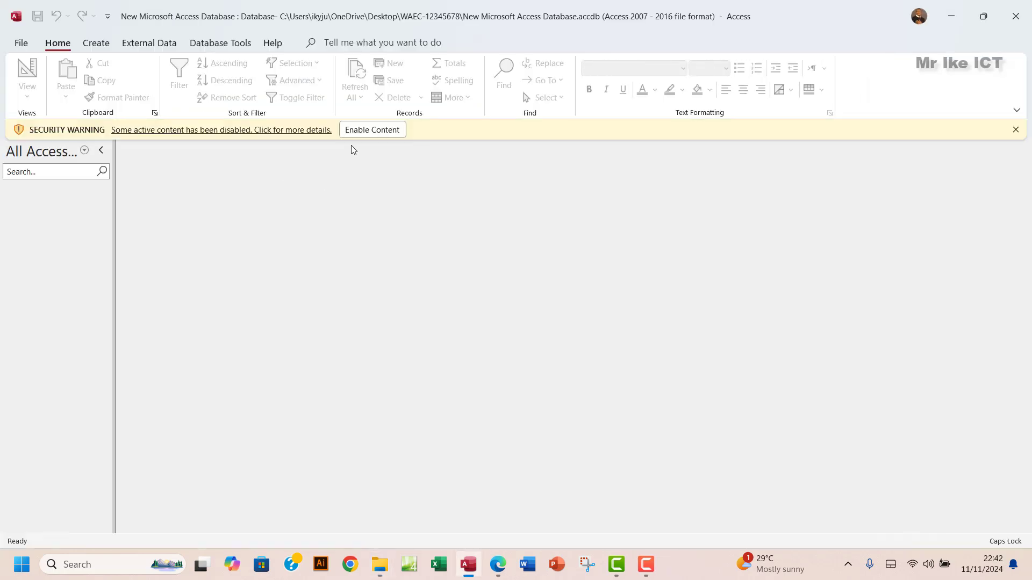
left_click(364, 133)
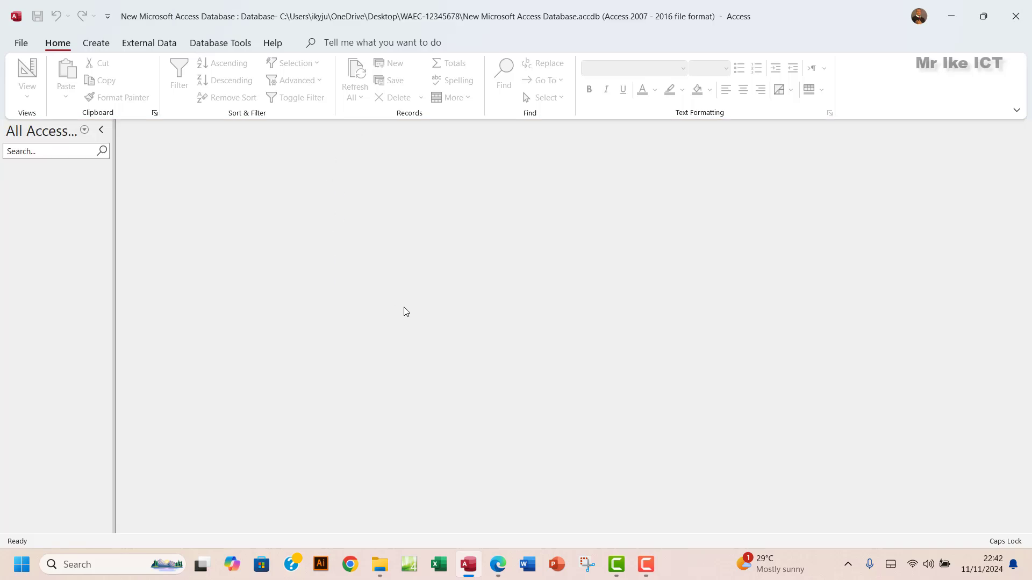
left_click(498, 564)
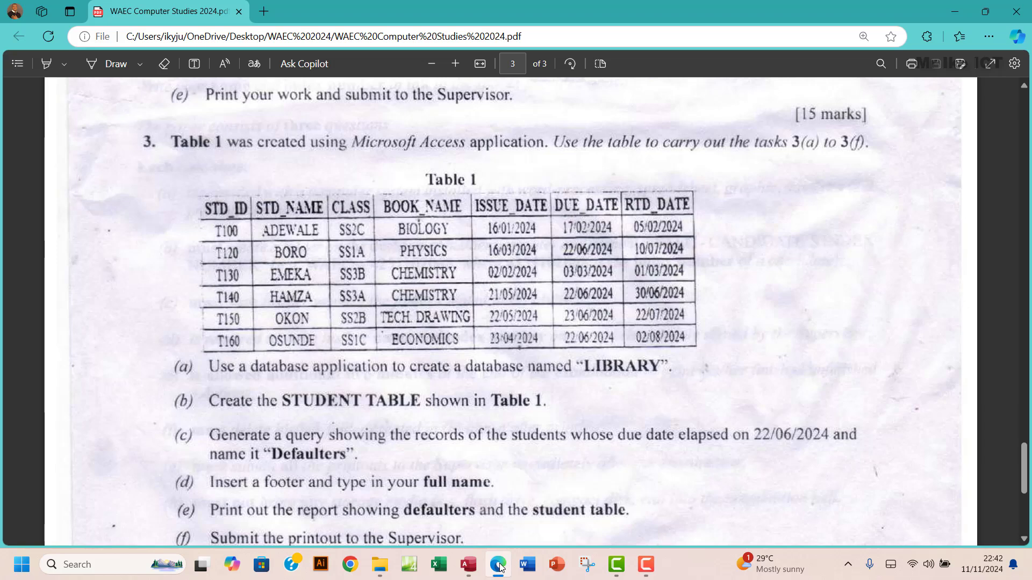
left_click(498, 564)
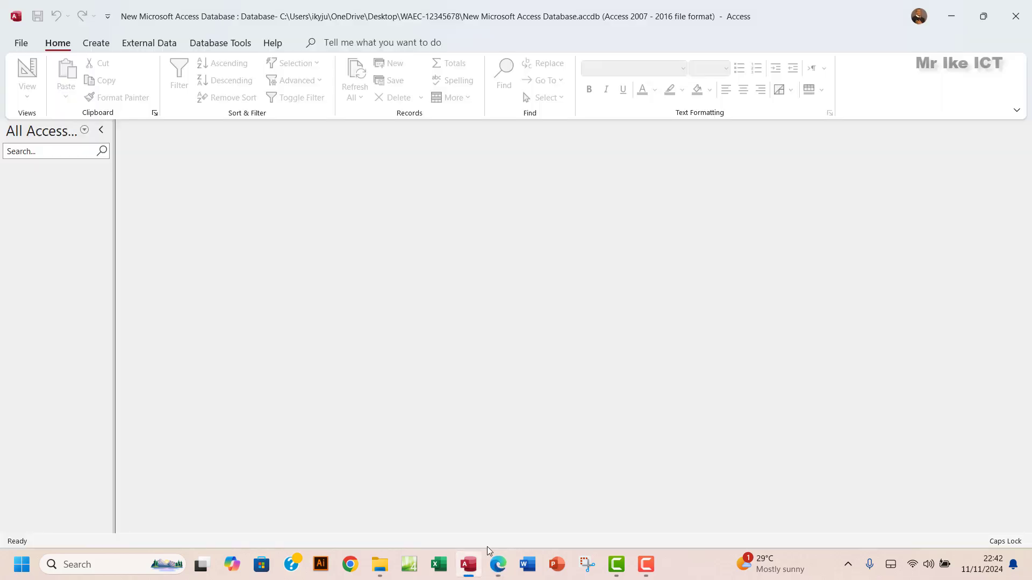
left_click(101, 45)
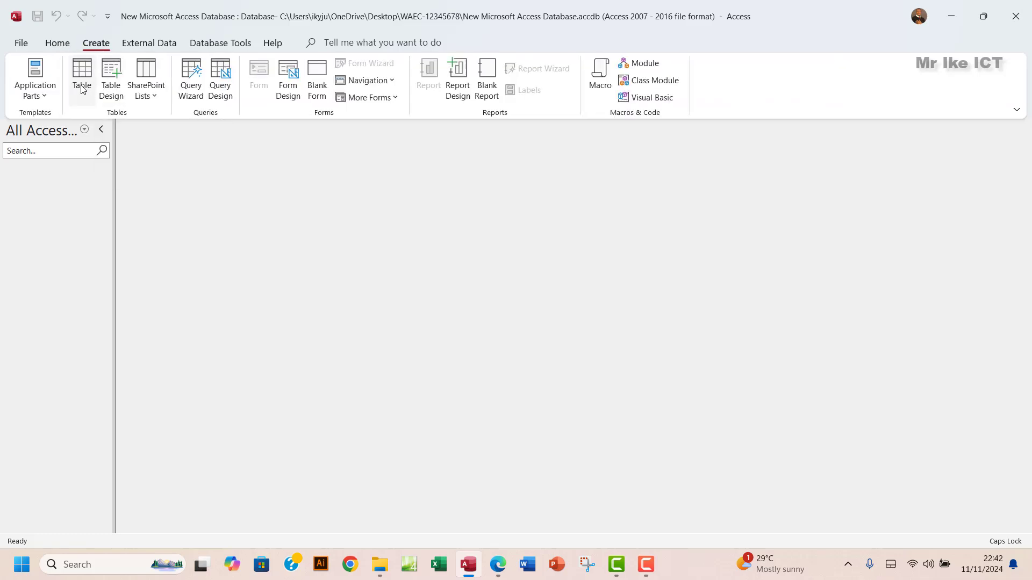
left_click(111, 86)
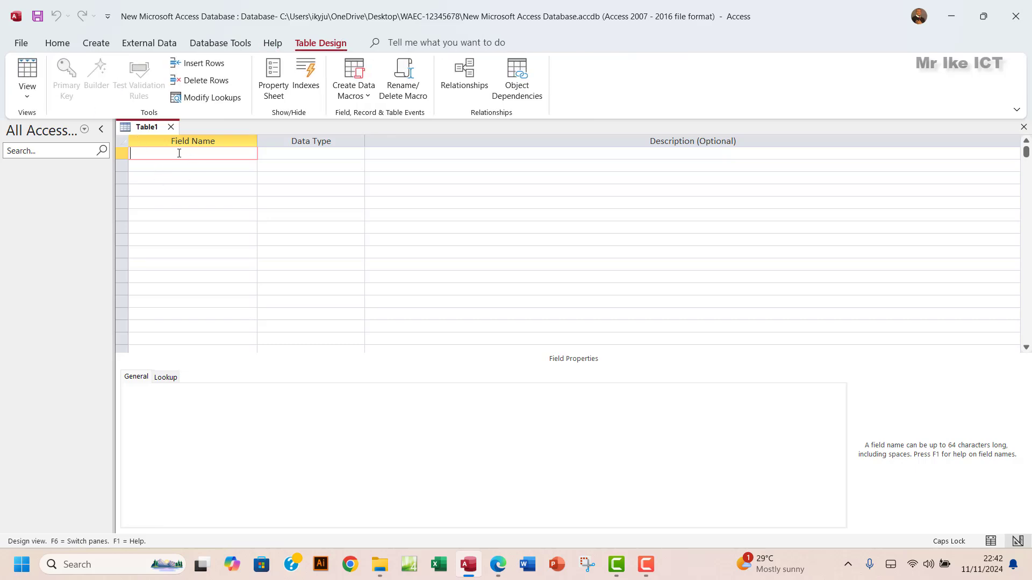
- Restore the Access window and enter STD_ID as the first field name
left_click(986, 19)
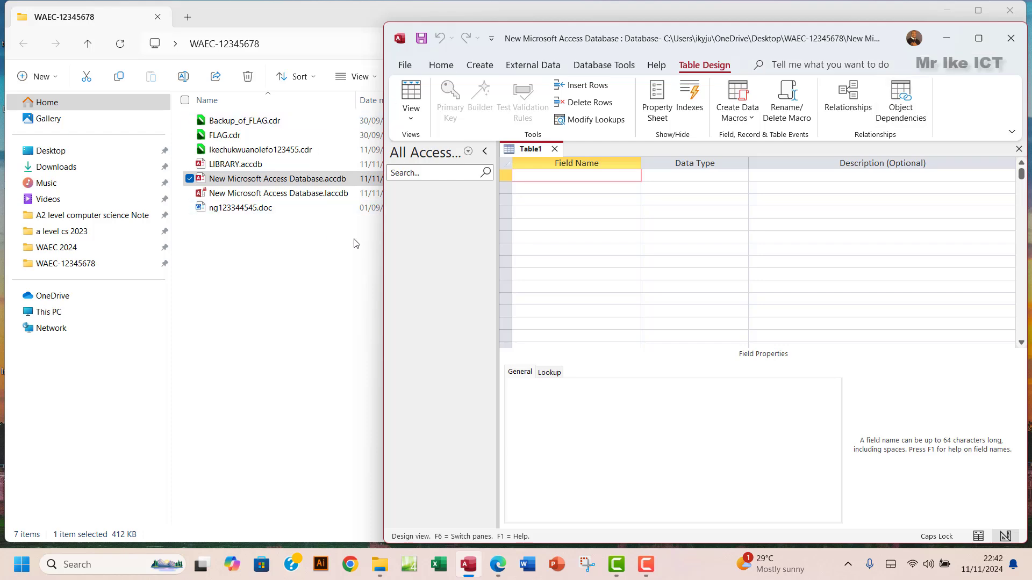
left_click(500, 577)
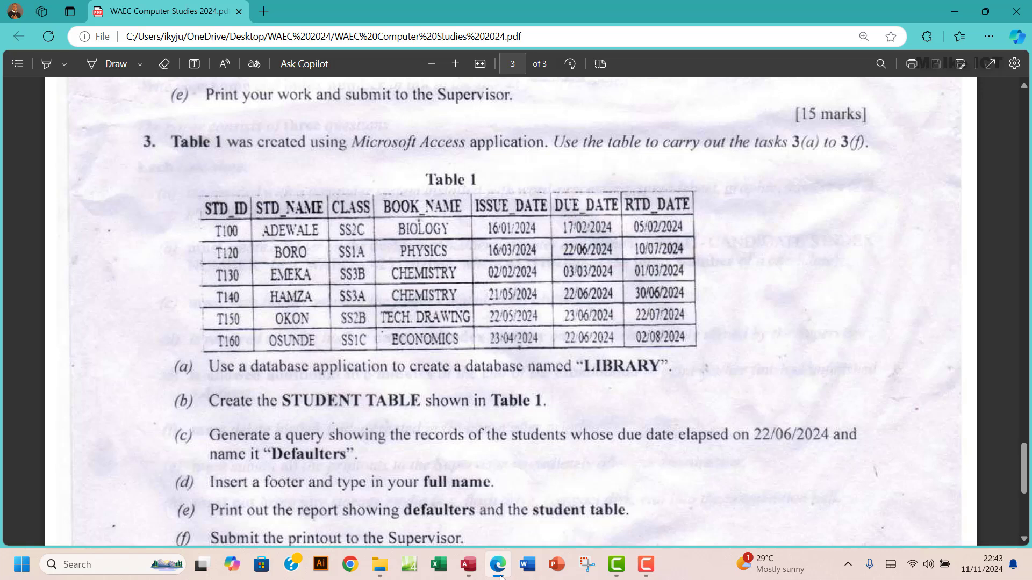
left_click(500, 576)
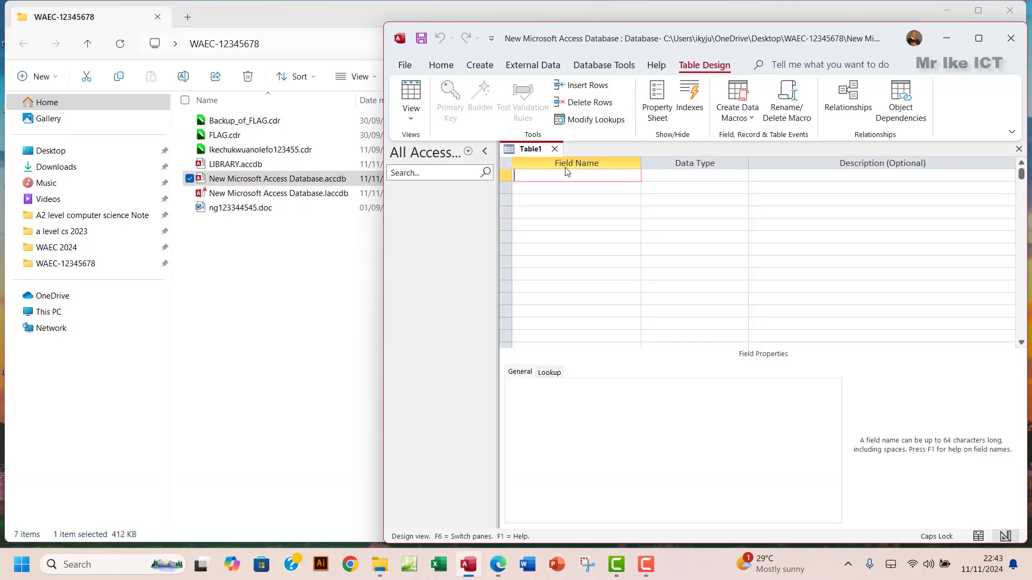
type("A")
key("BackSpace")
type("STD_ID")
key("Tab")
- Add STD_NAME, CLASS and BOOK_NAME as field names, checking them against Table 1
left_click(558, 191)
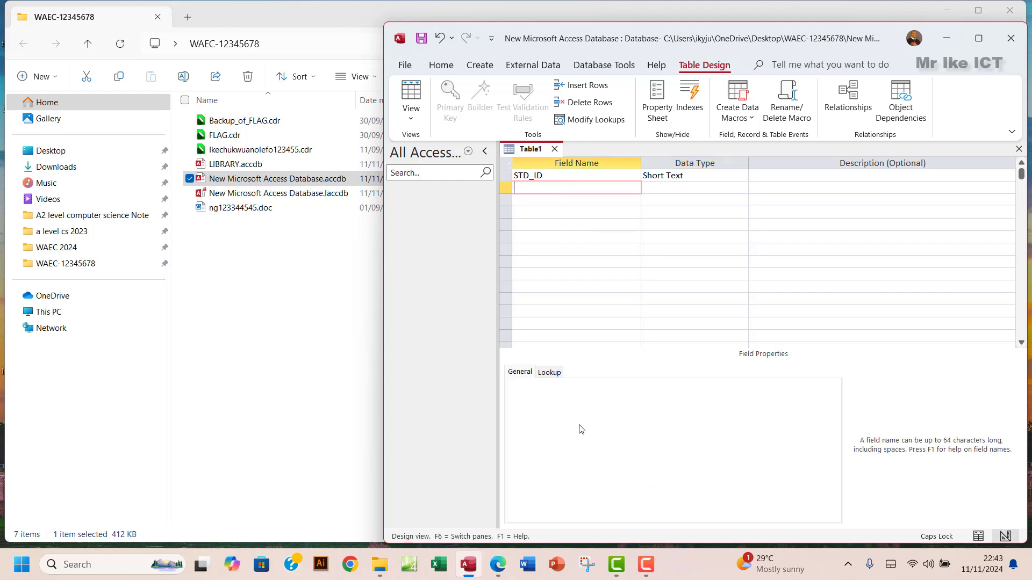
left_click(503, 572)
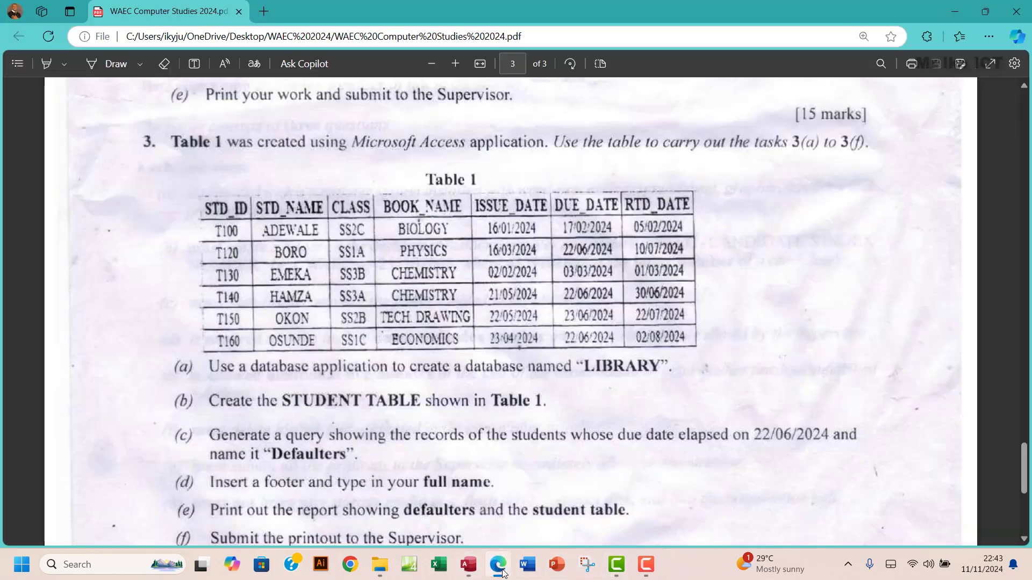
left_click(502, 571)
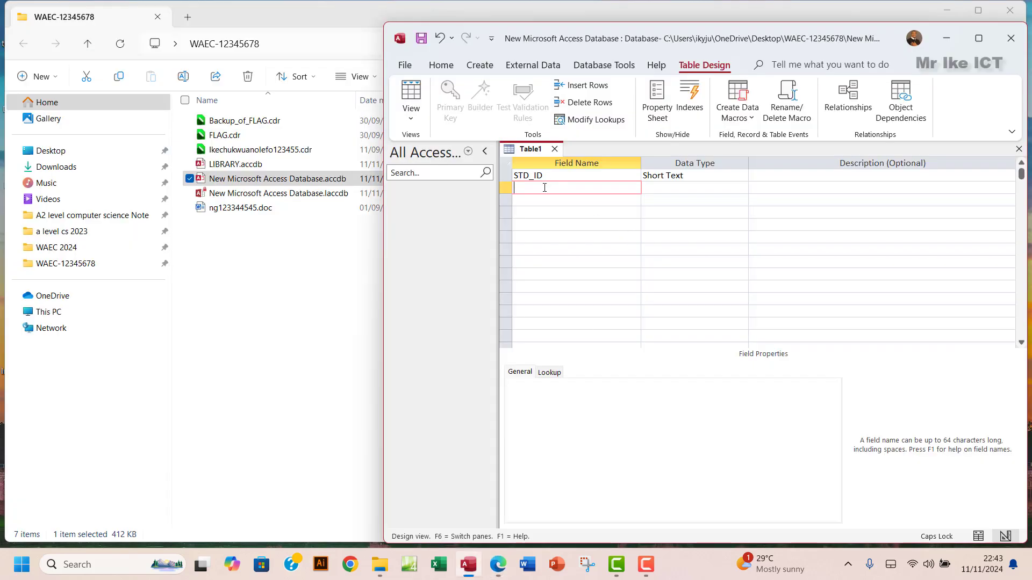
type("STD_NAME")
left_click(497, 573)
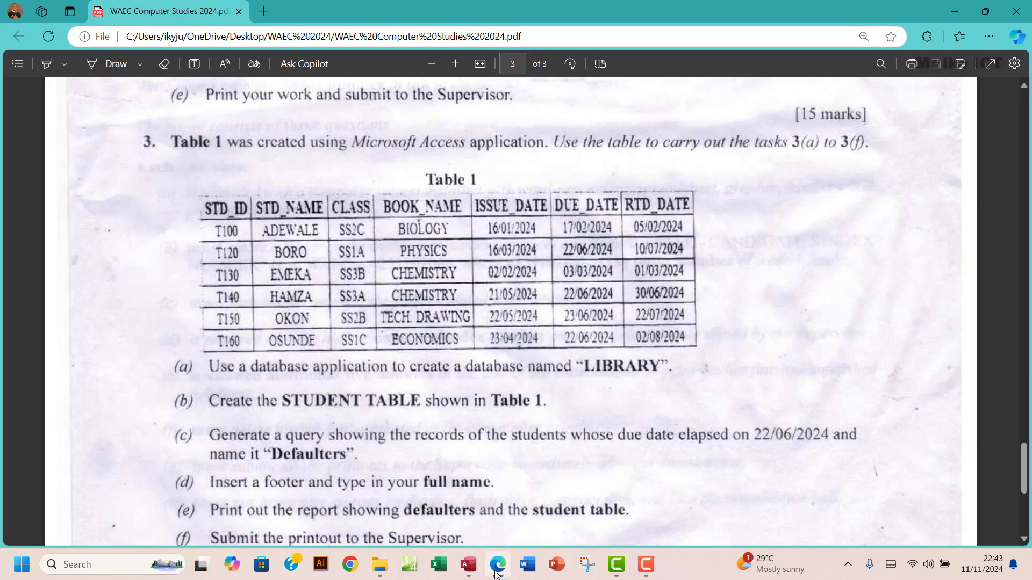
left_click(496, 573)
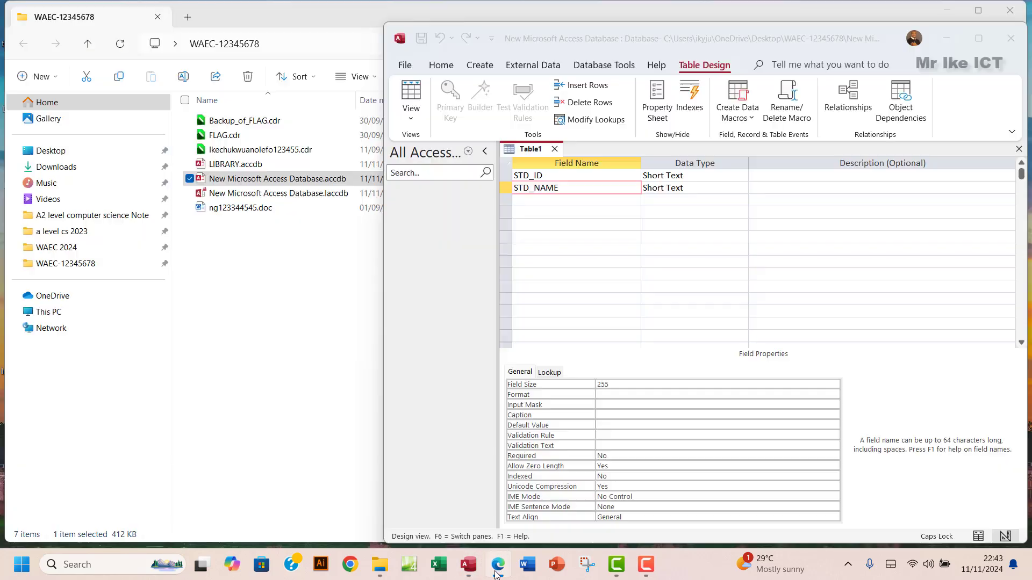
left_click(556, 200)
type("CLASS")
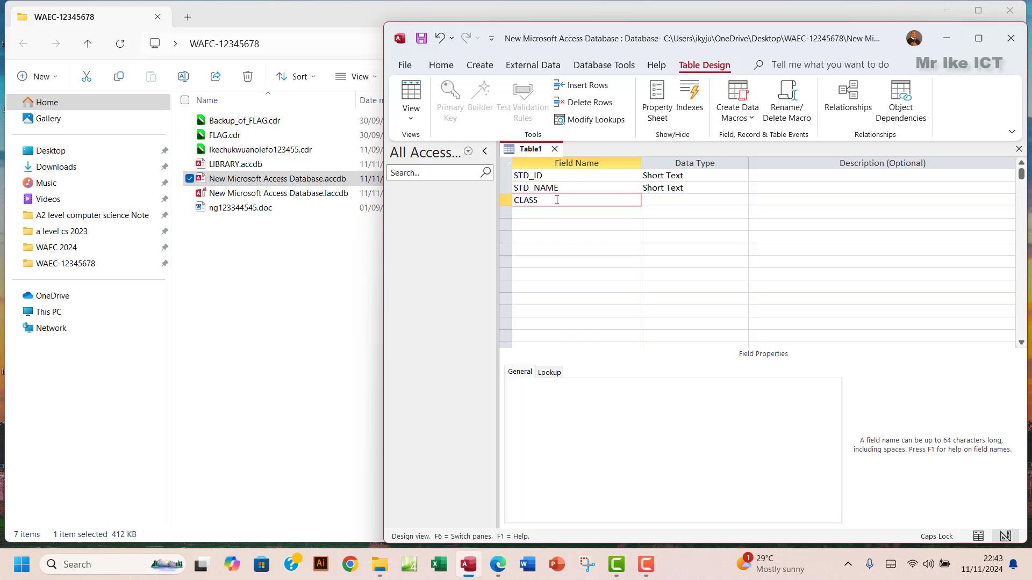
key("Return")
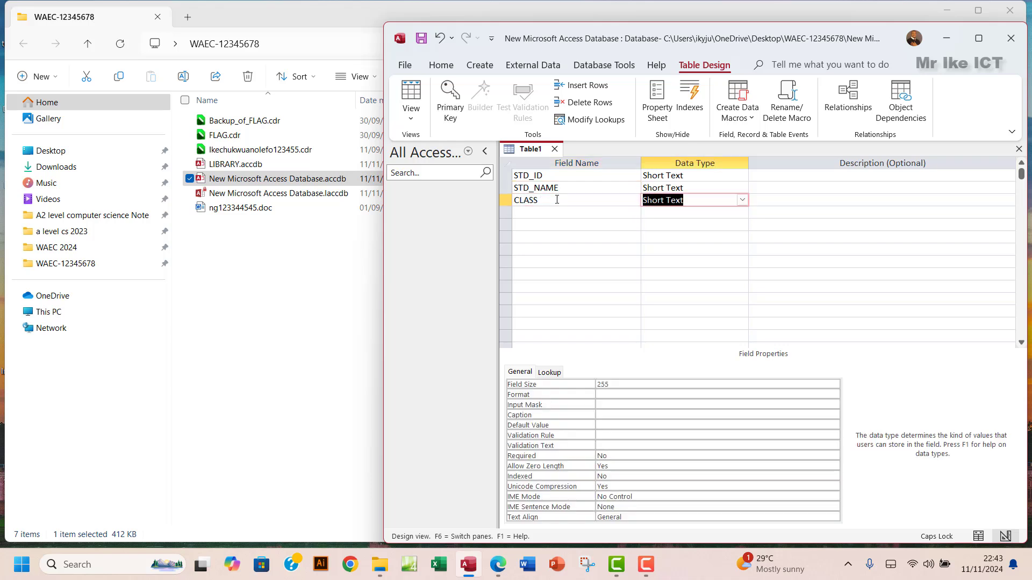
left_click(551, 211)
type("BOOK")
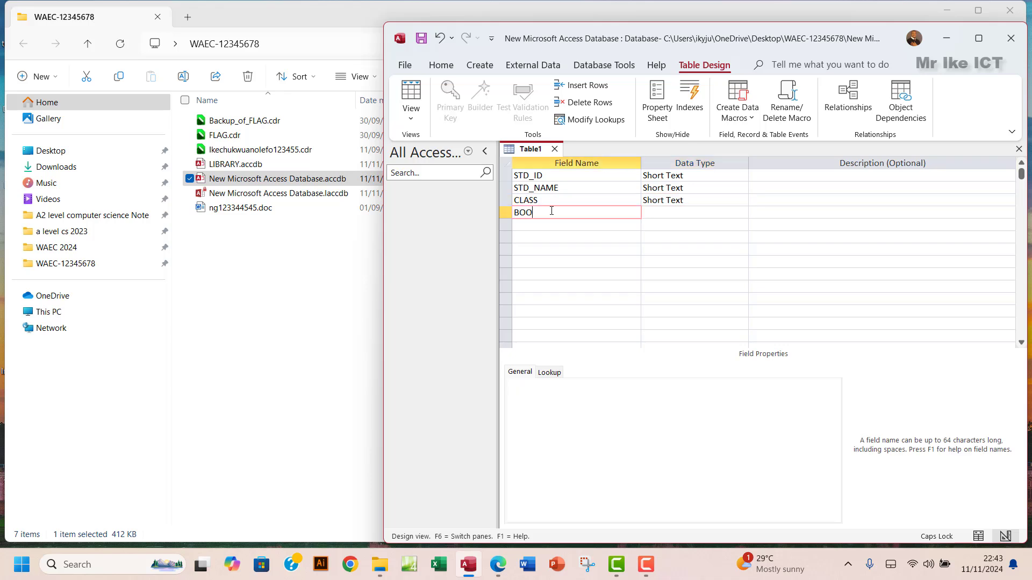
type("_NAME")
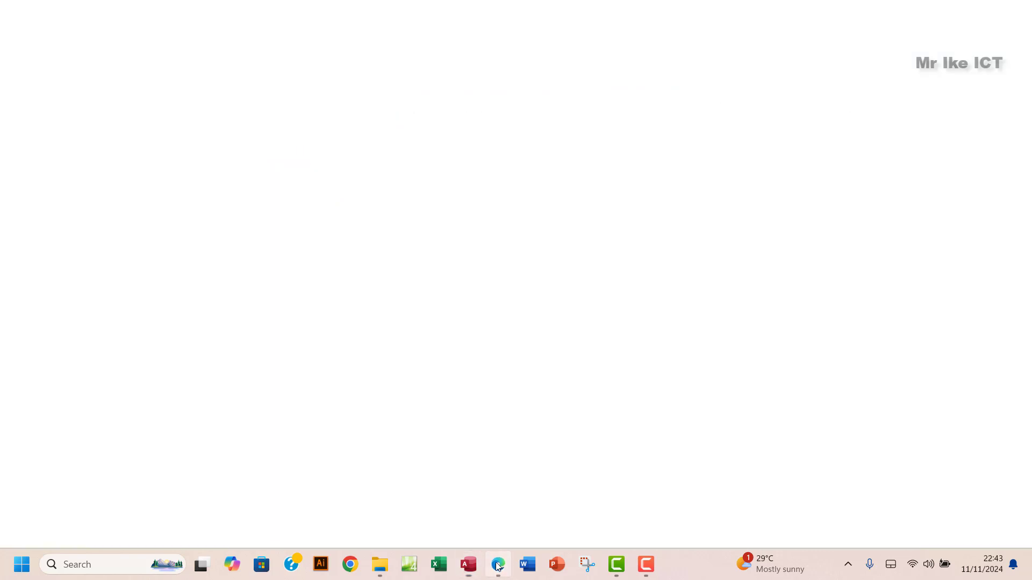
left_click(498, 565)
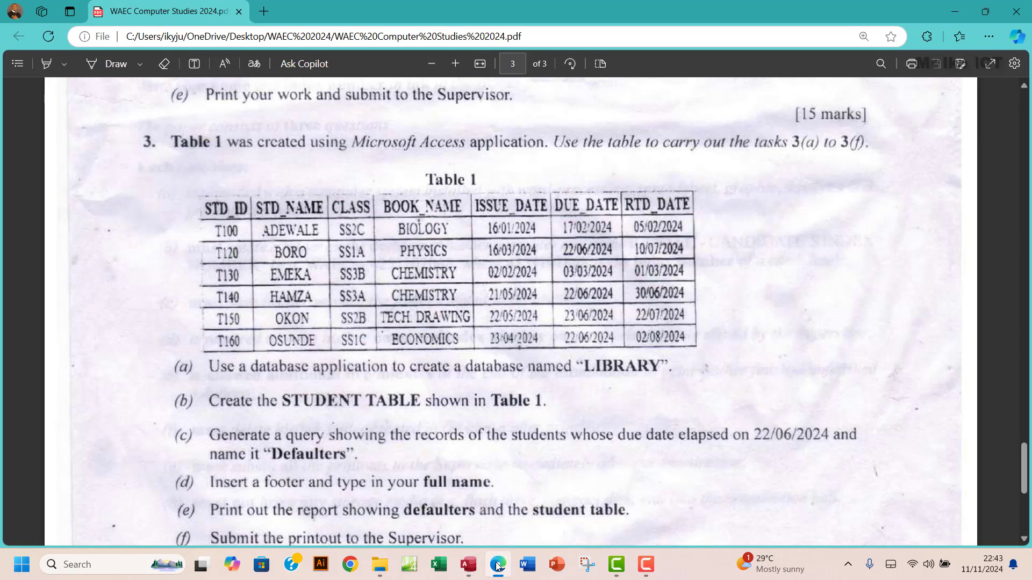
- Add ISSUE_DATE, DUE_DATE and RTD_DATE as Short Text fields, then maximize Access
left_click(468, 565)
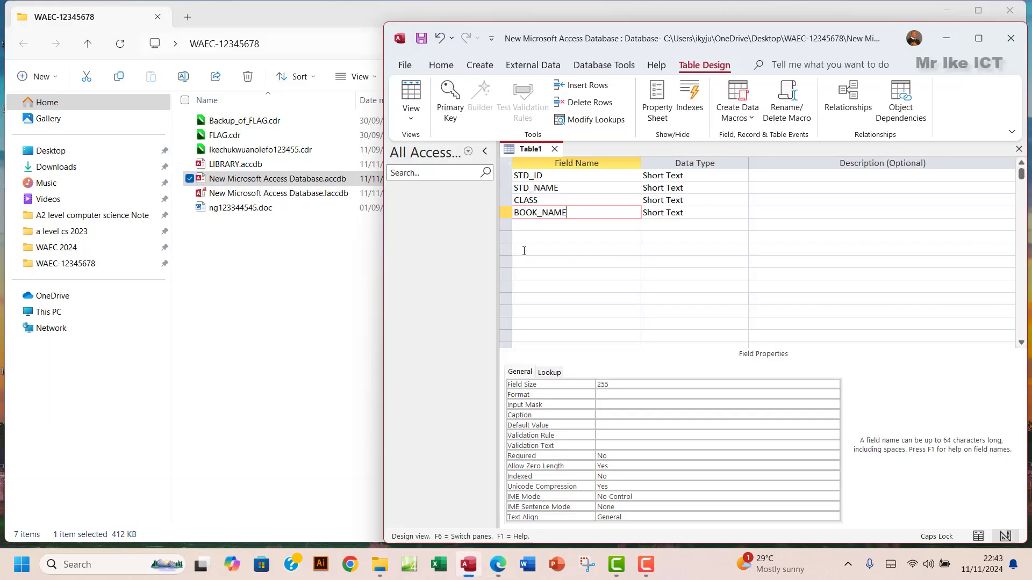
left_click(537, 227)
type("ISSU")
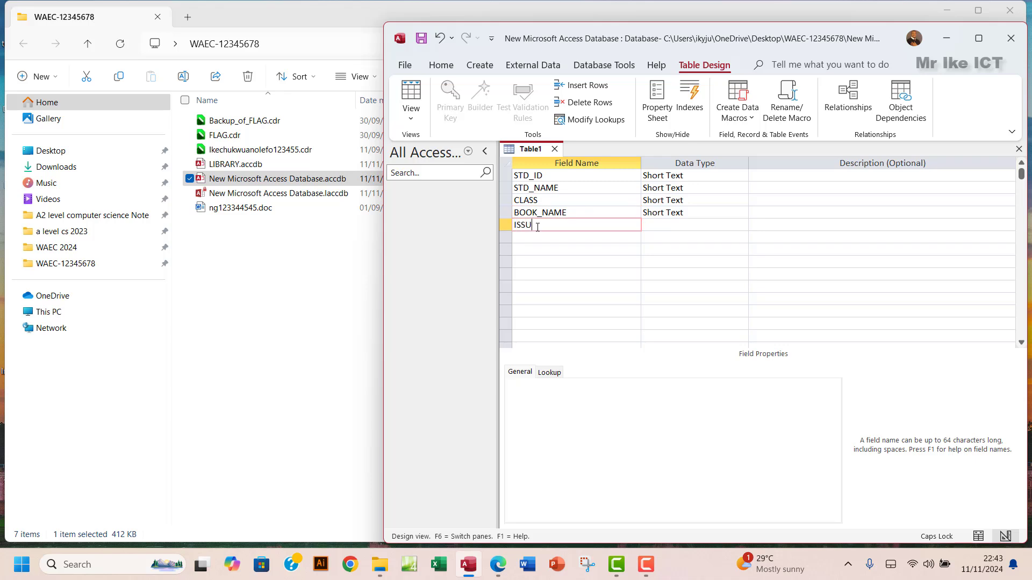
type("E_DATE")
left_click(553, 234)
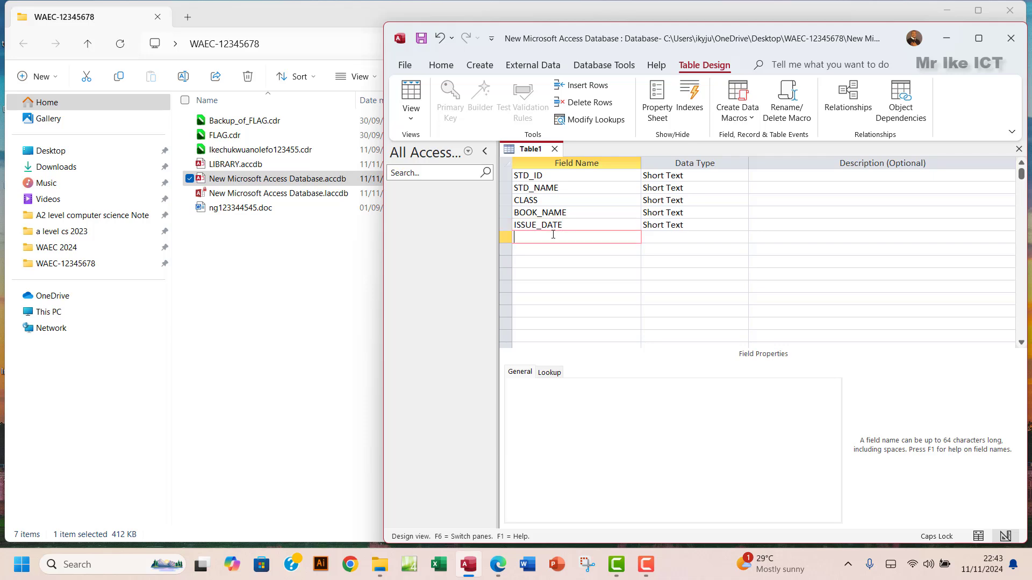
type("DUE_DATE")
left_click(496, 572)
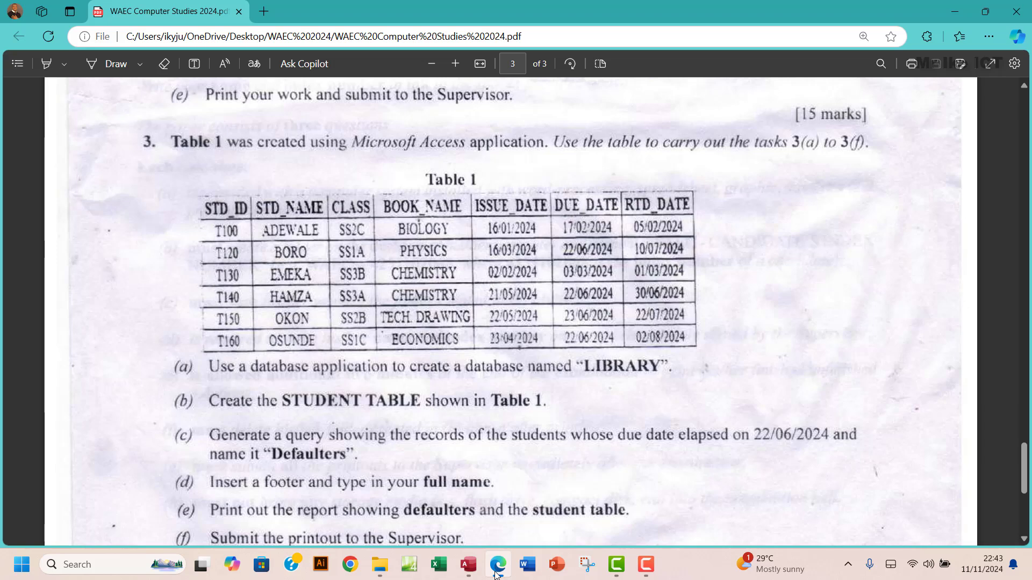
left_click(495, 573)
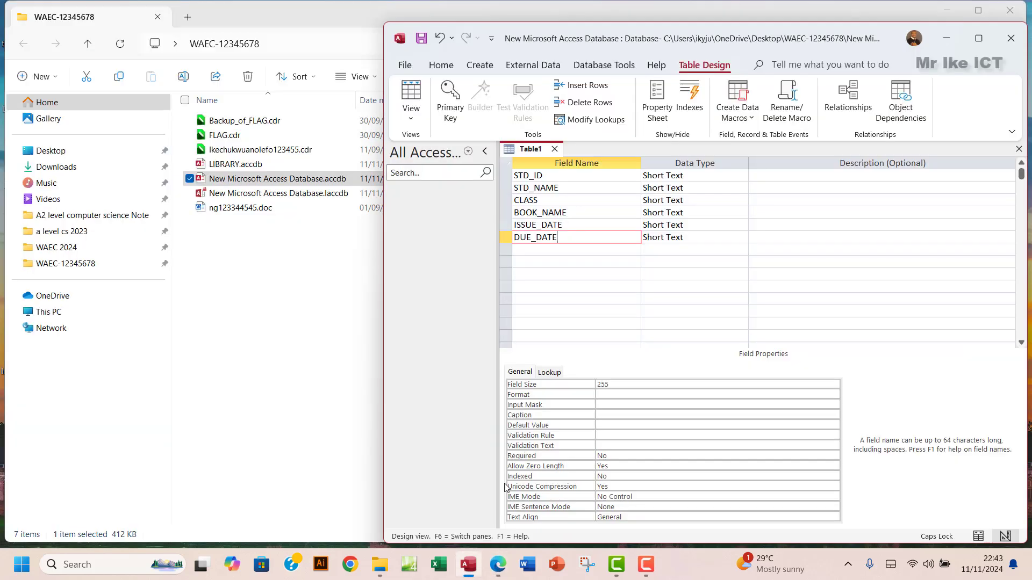
left_click(563, 254)
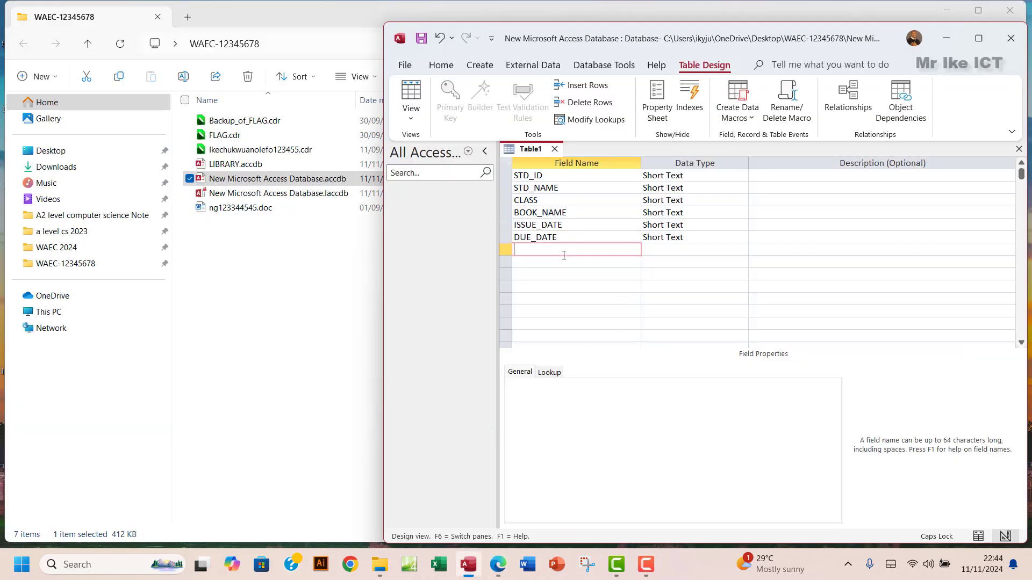
type("RTD_DATE")
left_click(687, 251)
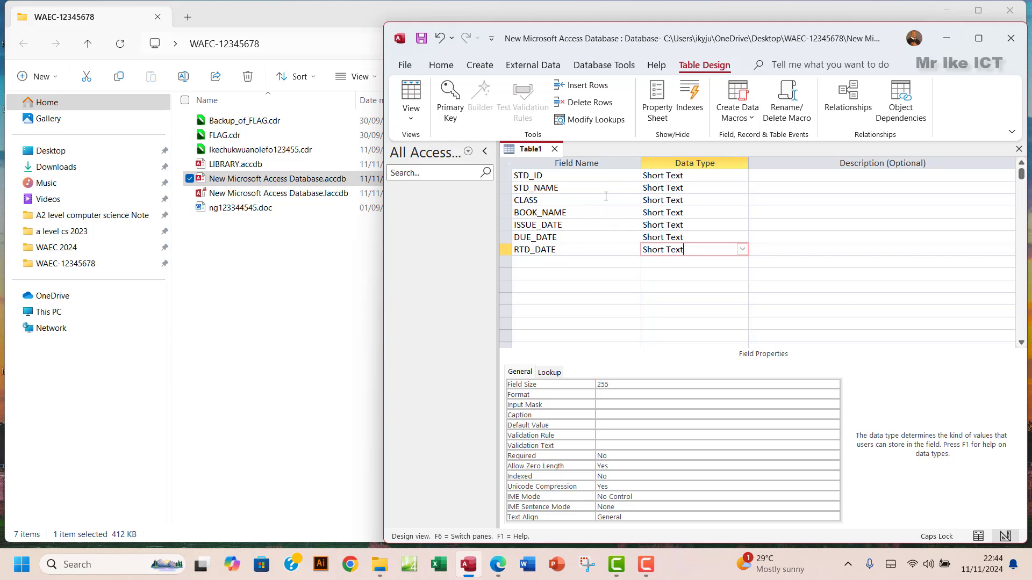
left_click(979, 38)
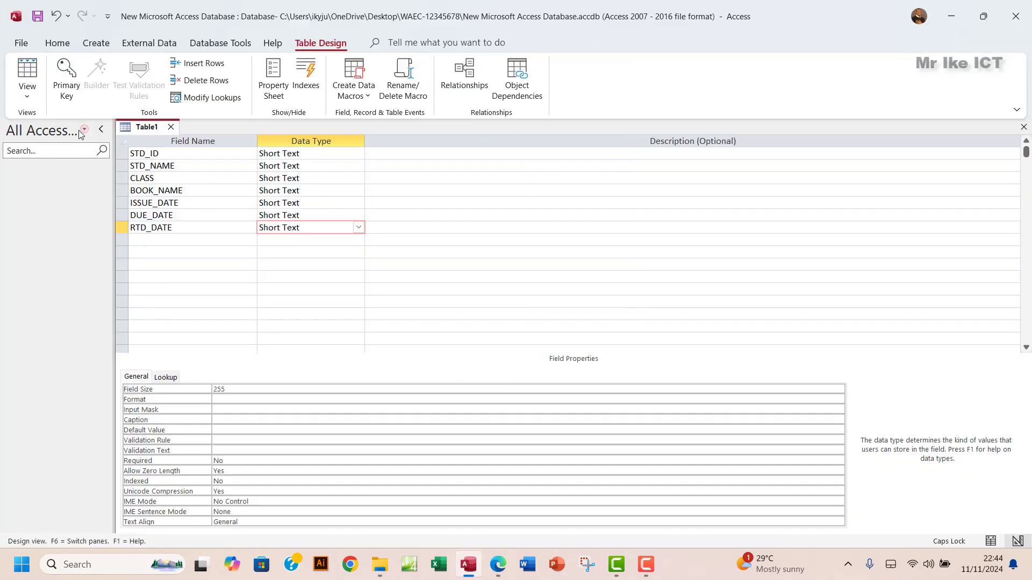
- Save Table1 as STUDENT TABLE with no primary key and switch to Datasheet view
left_click(28, 73)
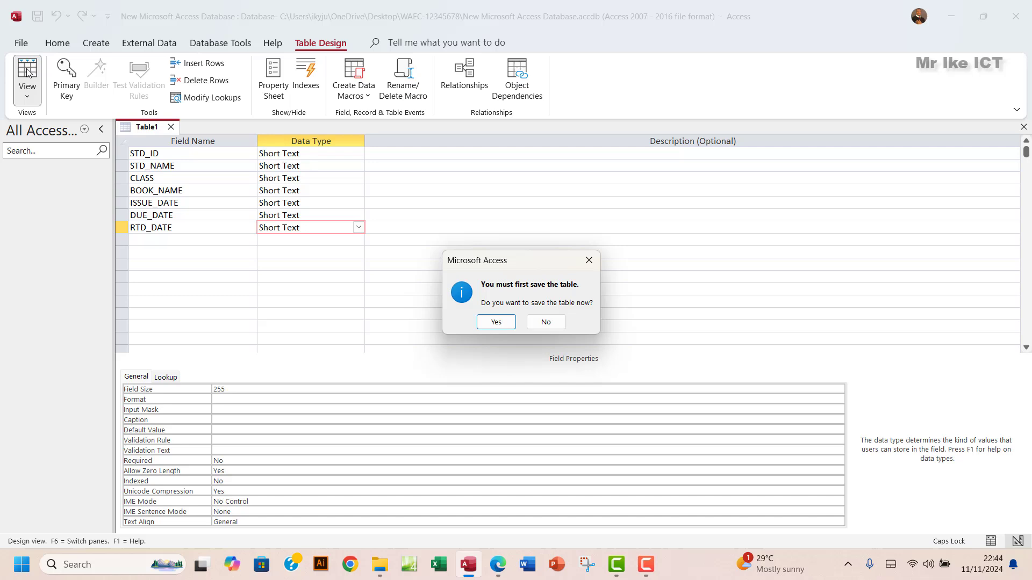
left_click(495, 323)
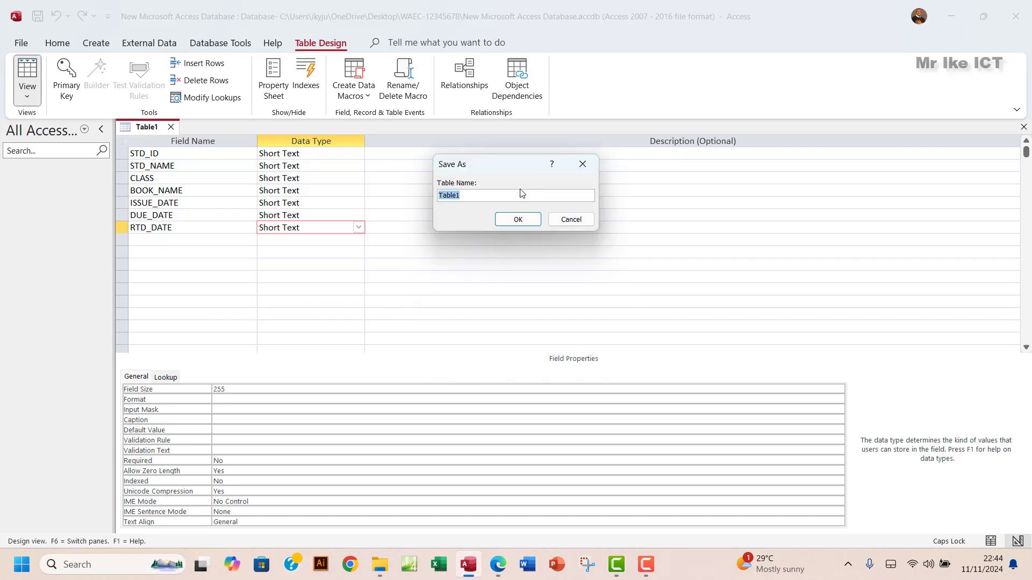
left_click(463, 196)
left_click_drag(463, 196, 434, 196)
left_click(499, 567)
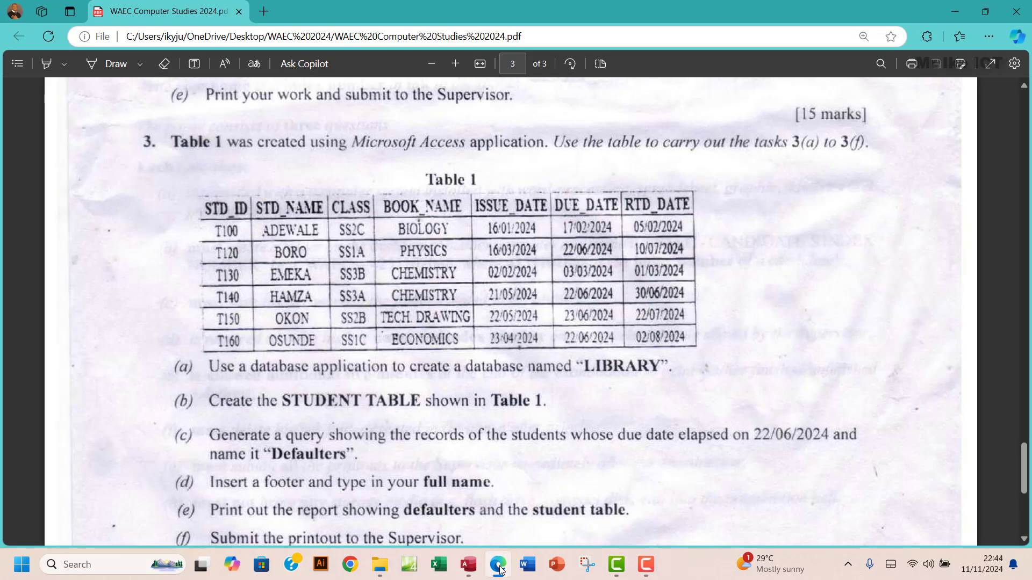
left_click(499, 566)
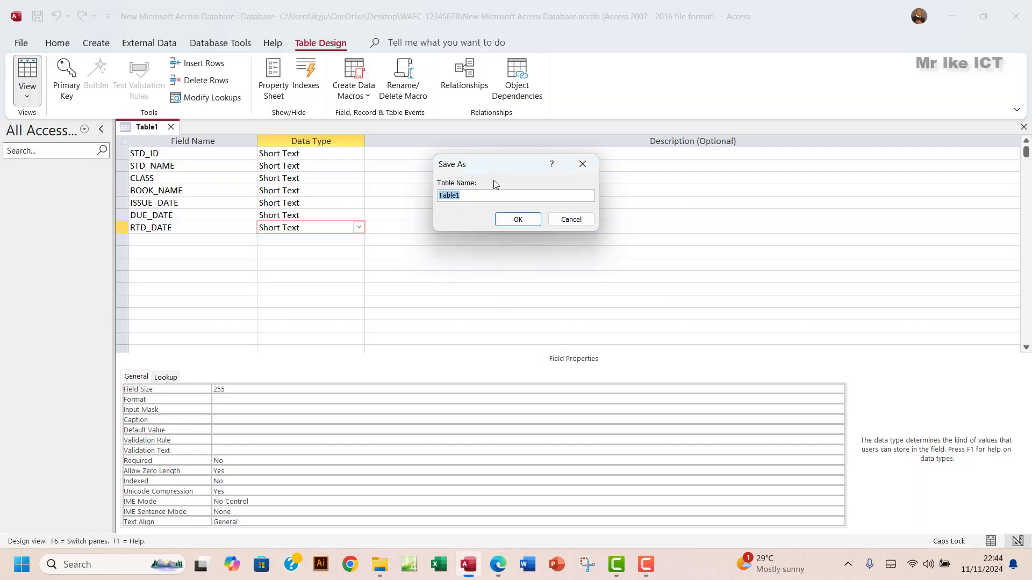
type("STUDENT TABLE")
left_click(511, 221)
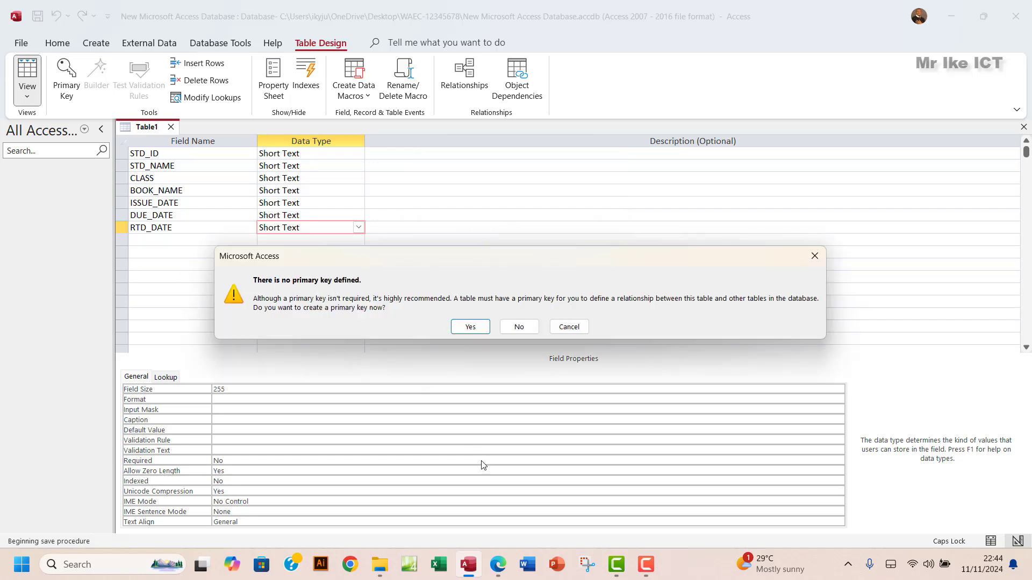
left_click(498, 564)
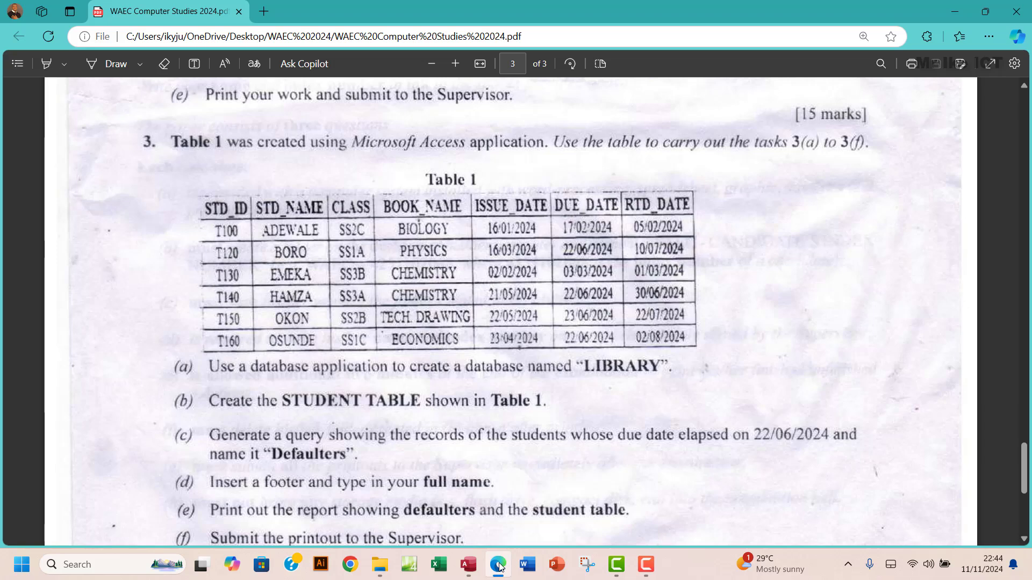
left_click(499, 565)
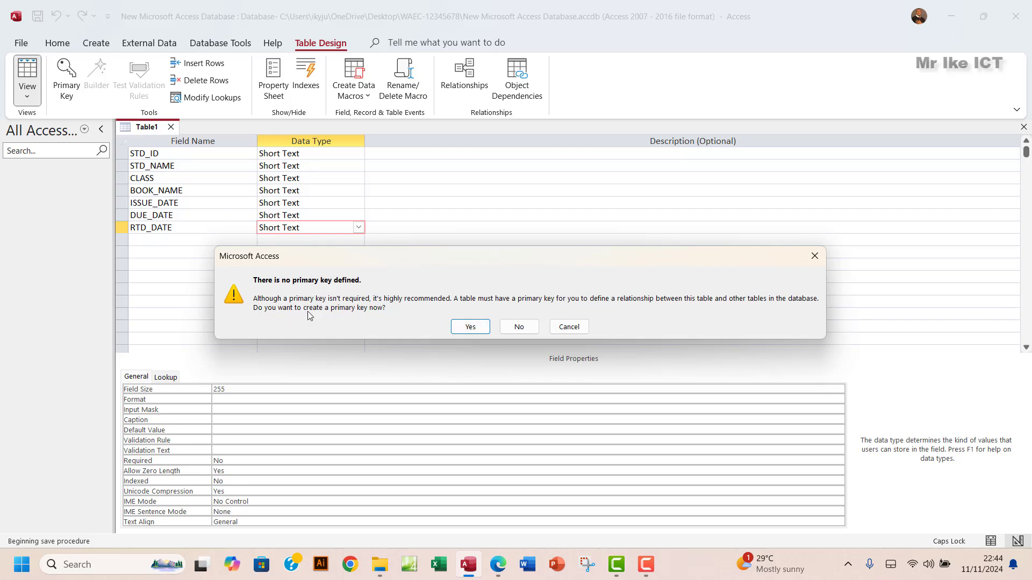
left_click(518, 327)
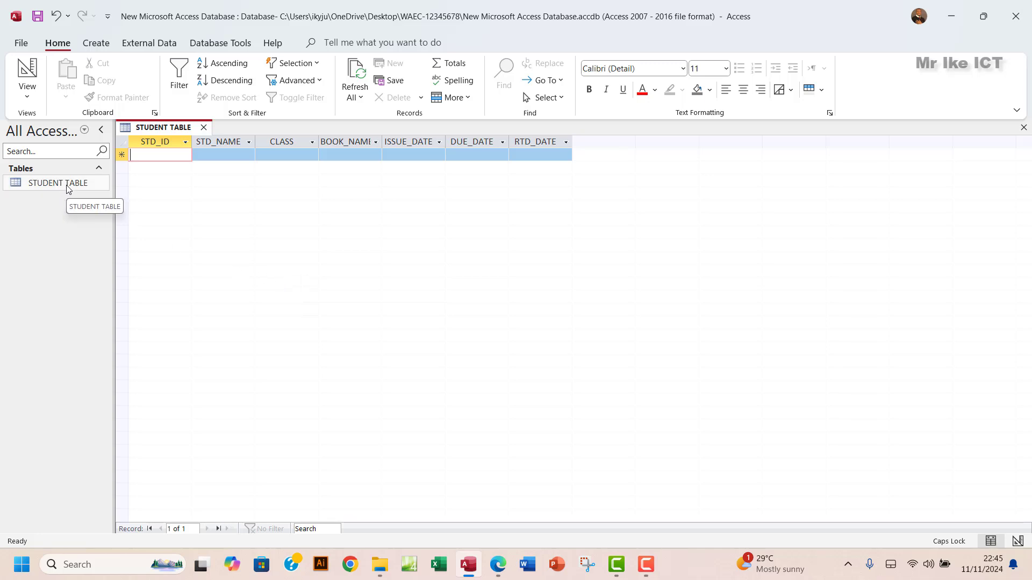
left_click(501, 571)
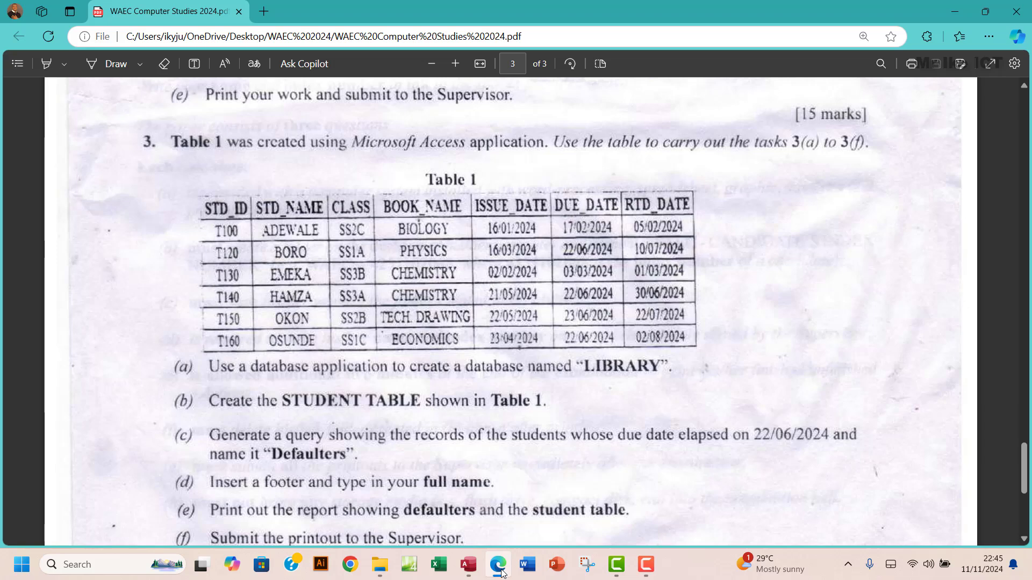
left_click(501, 570)
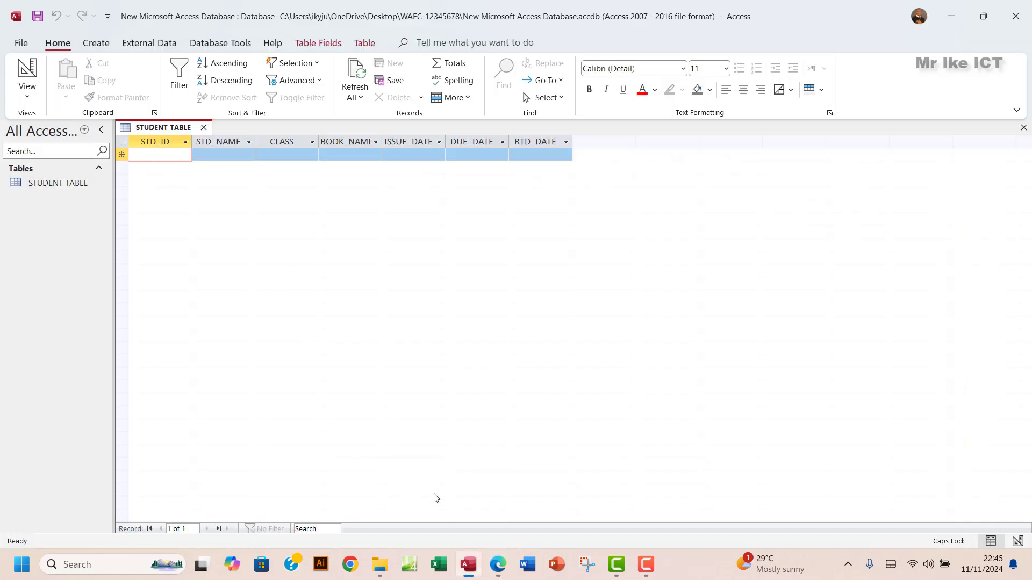
- Enter T10 as STD_ID and ADEWALE as STD_NAME in the first record, then close Access
left_click(499, 571)
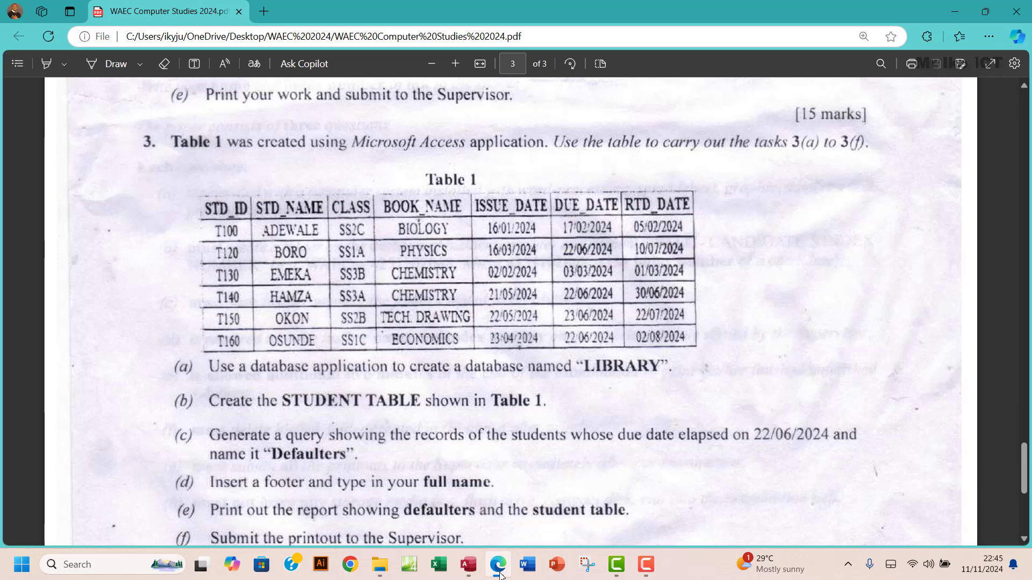
left_click(499, 572)
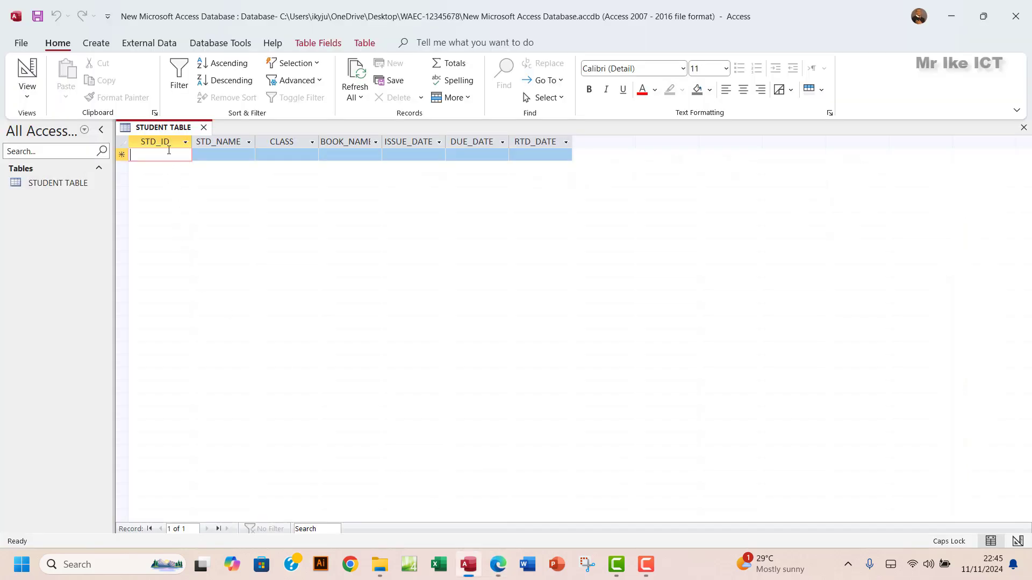
type("t")
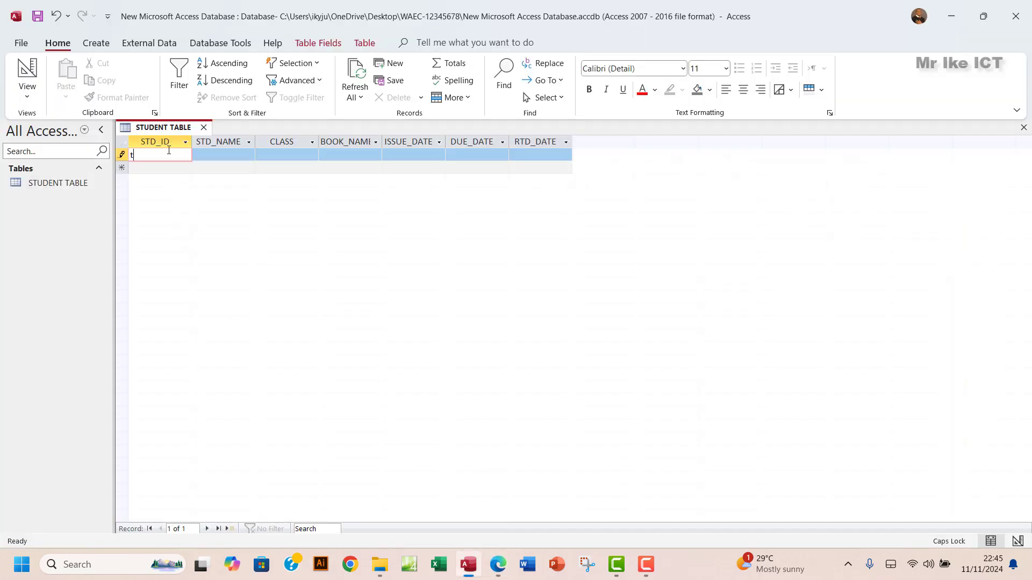
type("T10")
left_click(226, 156)
left_click(500, 569)
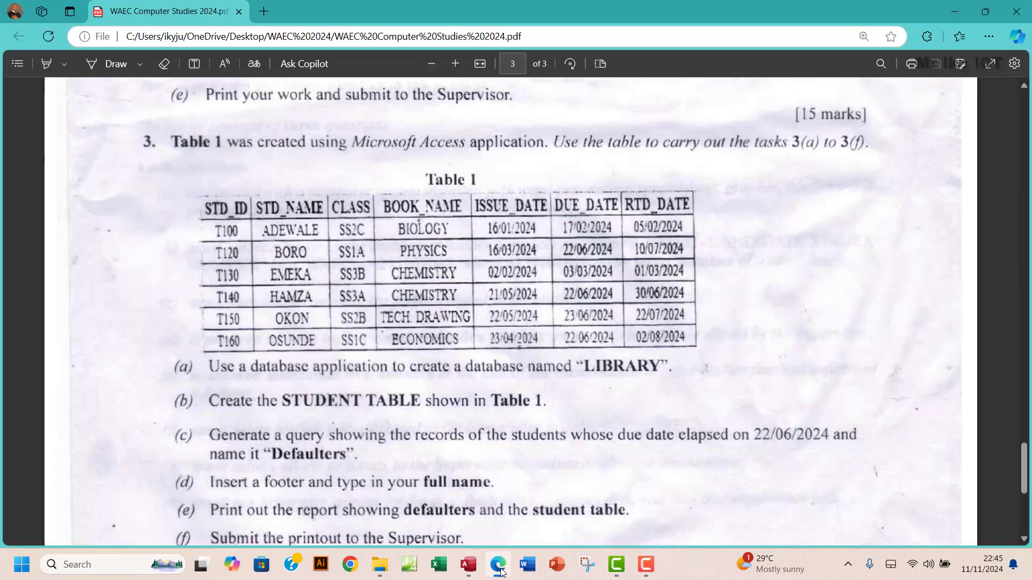
left_click(499, 565)
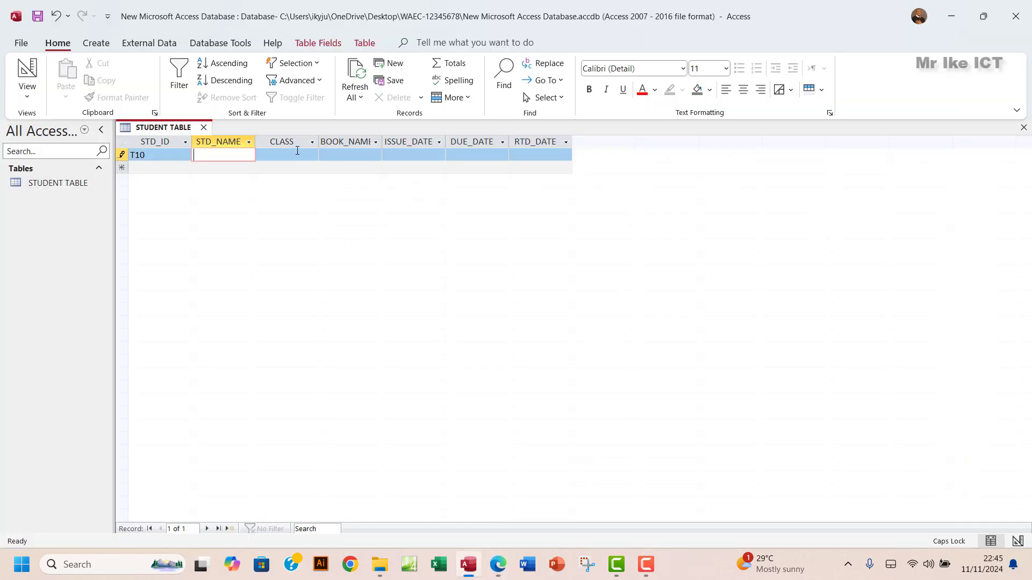
type("ADEWALE")
left_click(492, 564)
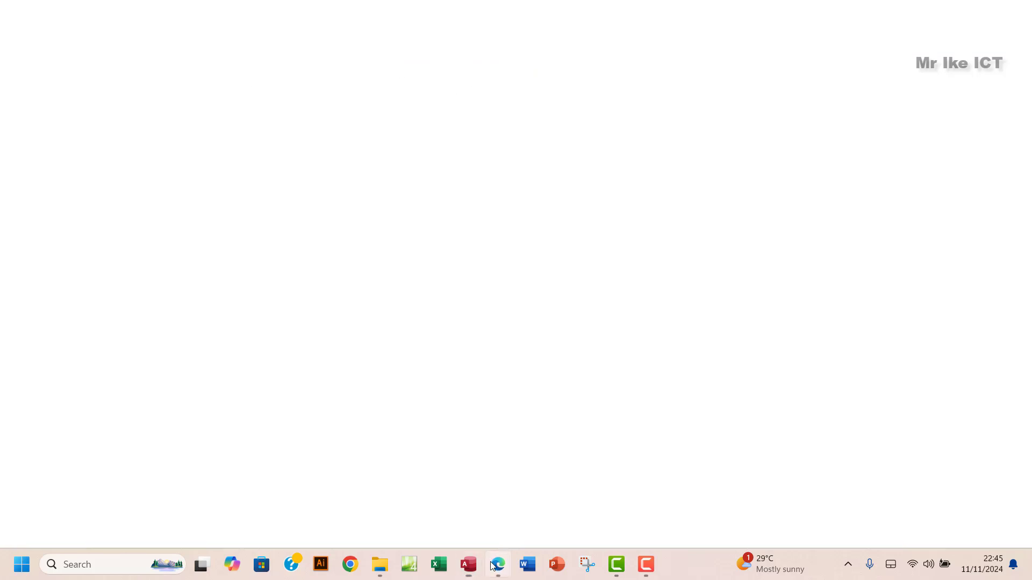
left_click(491, 564)
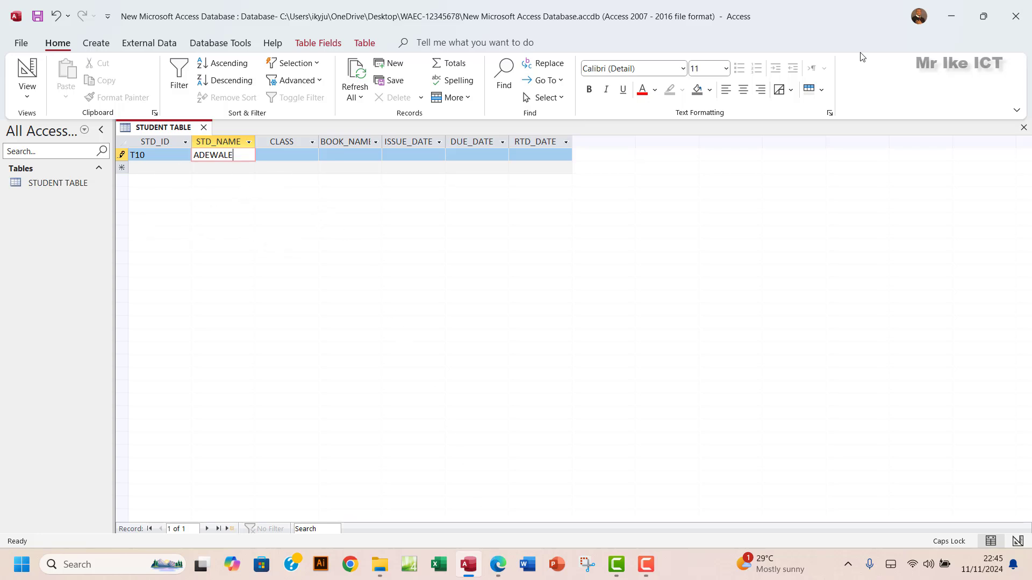
left_click(1015, 16)
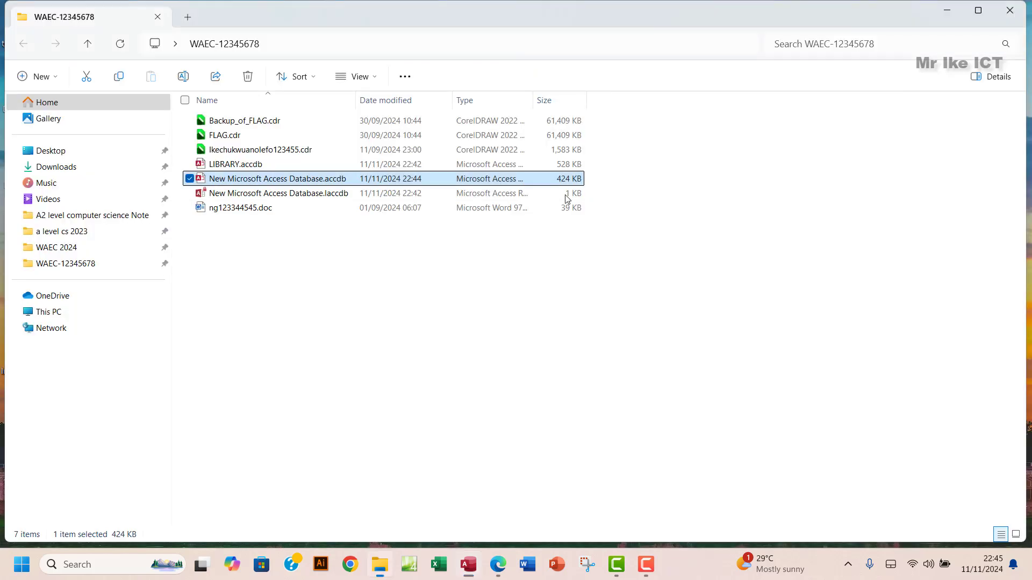
- Open LIBRARY.accdb and its STUDENT TABLE showing records T100 through T160
double_click(276, 166)
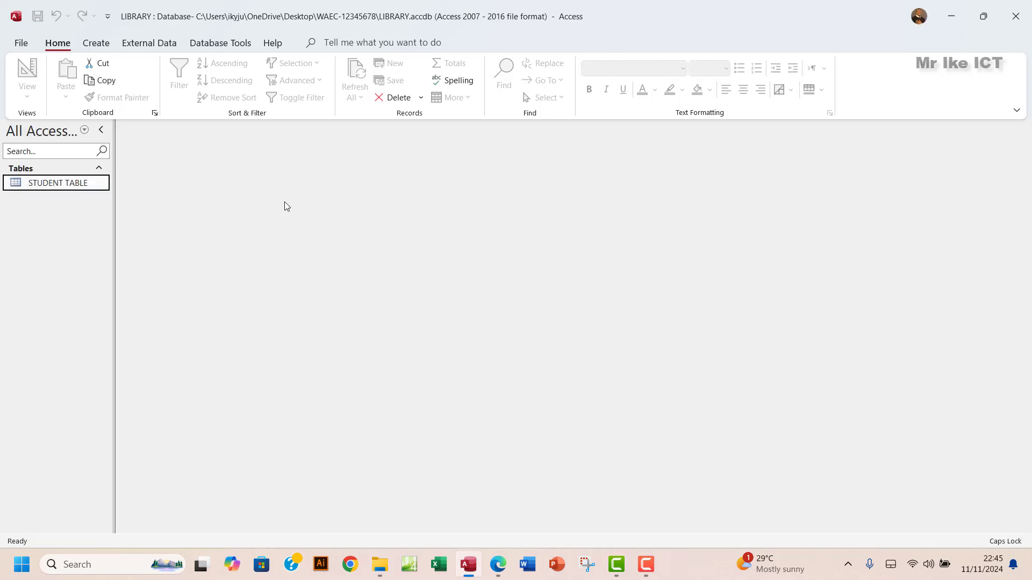
double_click(70, 183)
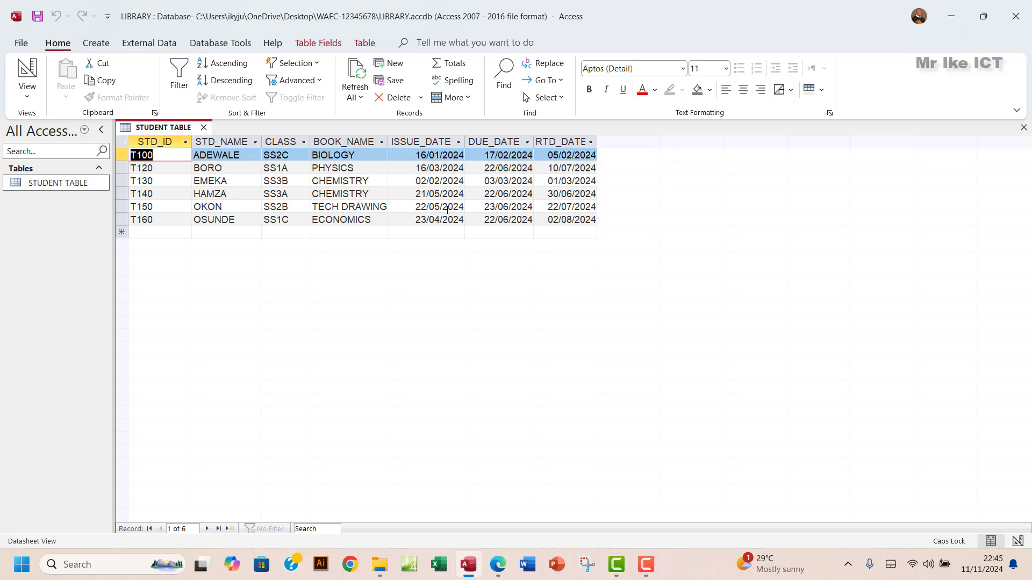
- Close the STUDENT TABLE datasheet after a blocked rename attempt, keeping the name STUDENT TABLE
right_click(67, 186)
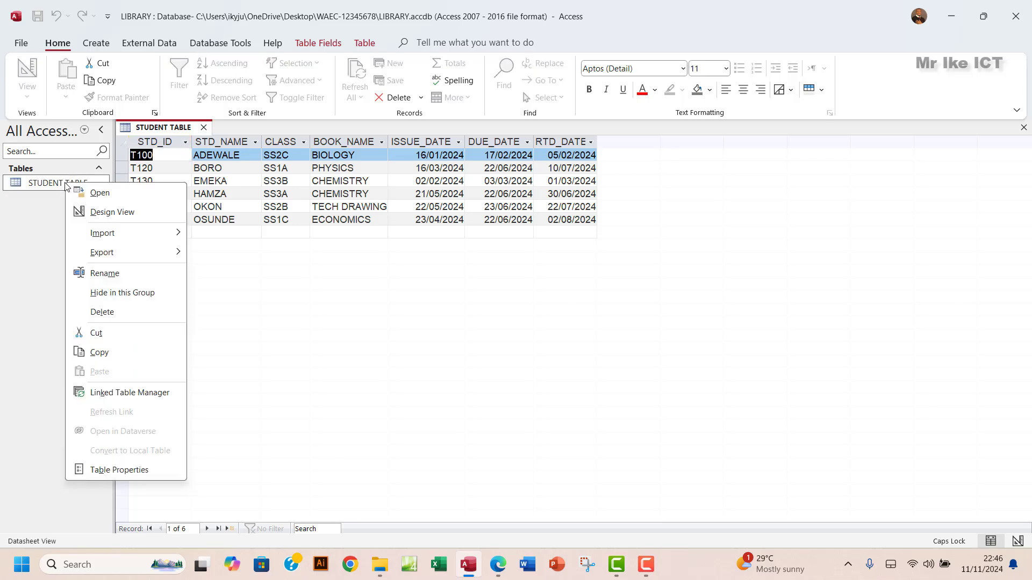
left_click(111, 273)
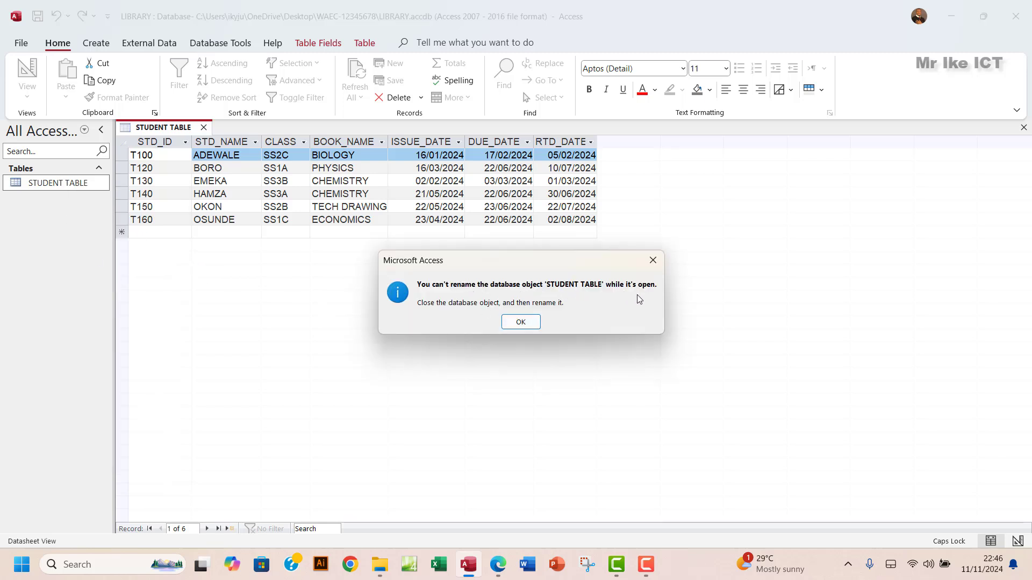
left_click(653, 260)
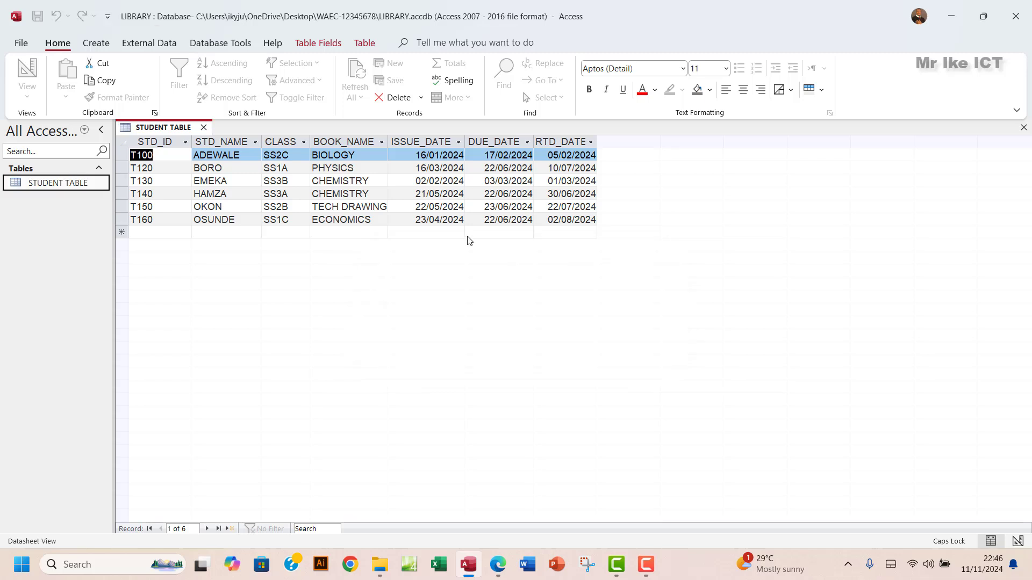
left_click(203, 126)
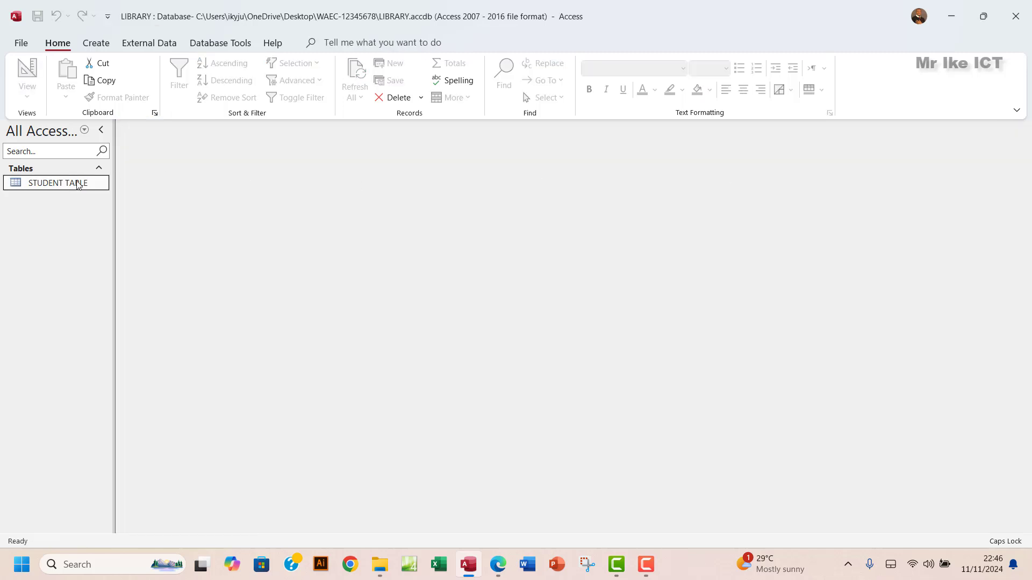
right_click(53, 183)
left_click(102, 274)
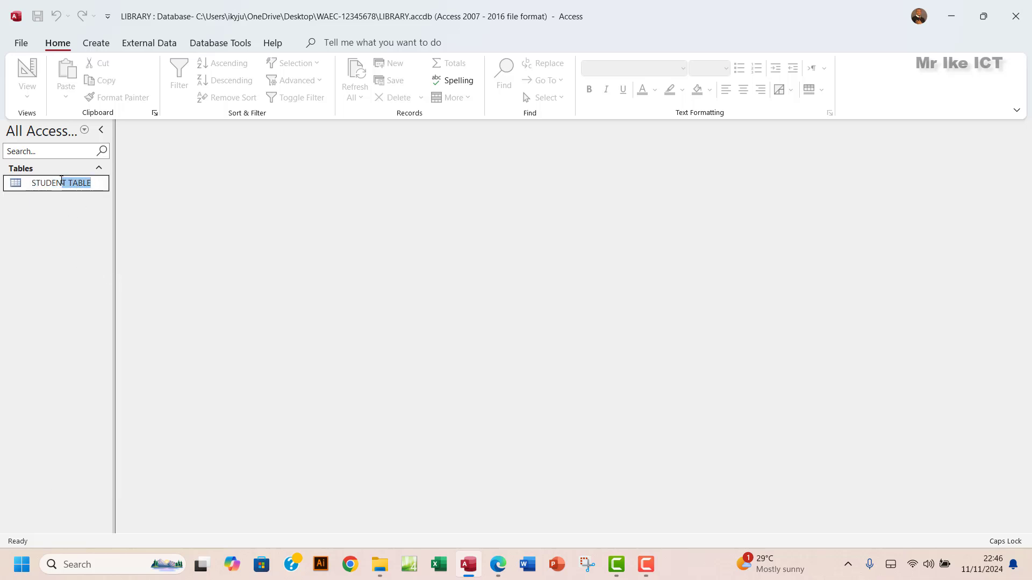
key("Return")
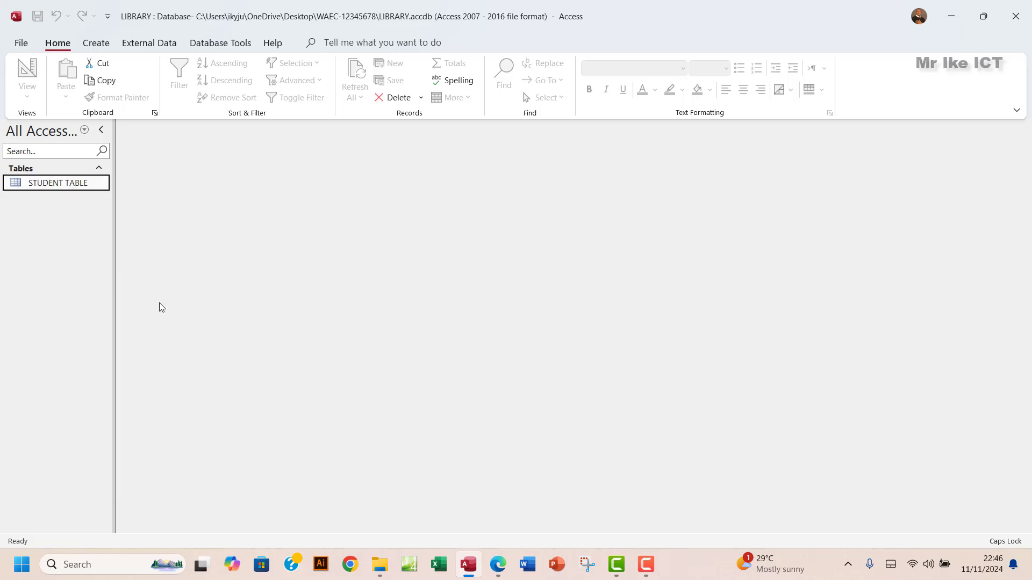
- Scroll the WAEC exam PDF to question 3's printout Note, then return to Access
left_click(498, 564)
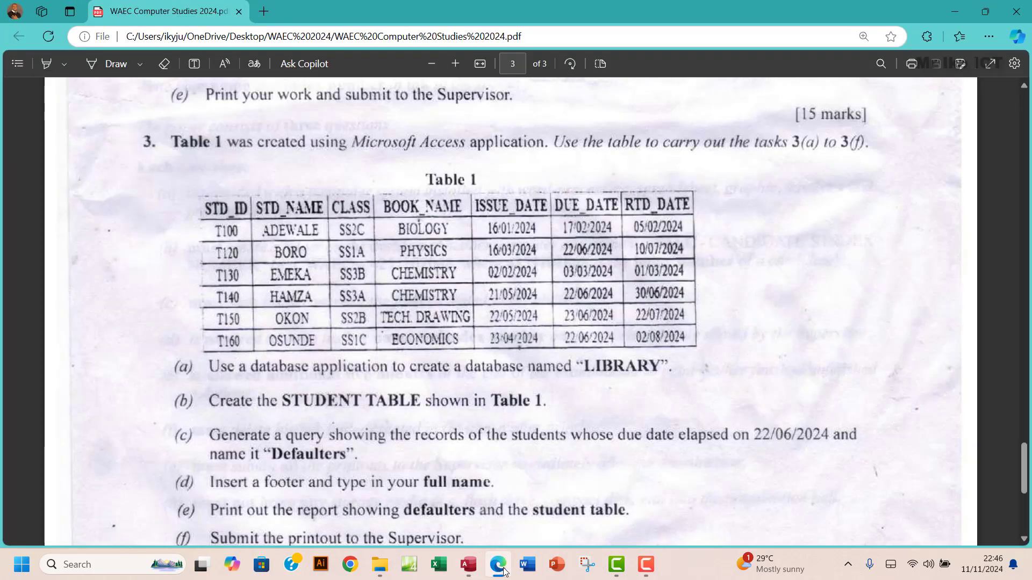
scroll(225, 333, "down", 1)
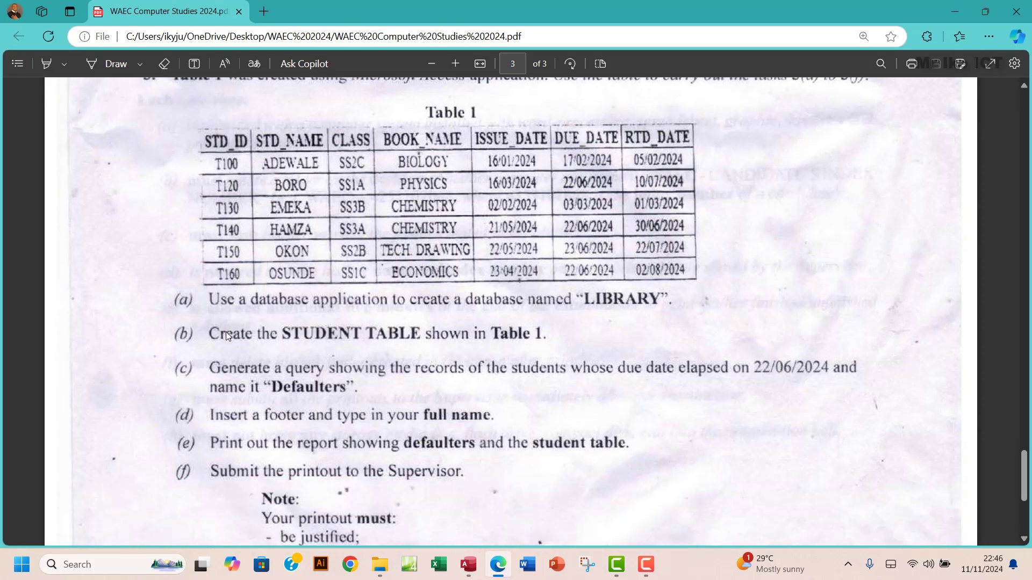
scroll(237, 378, "down", 1)
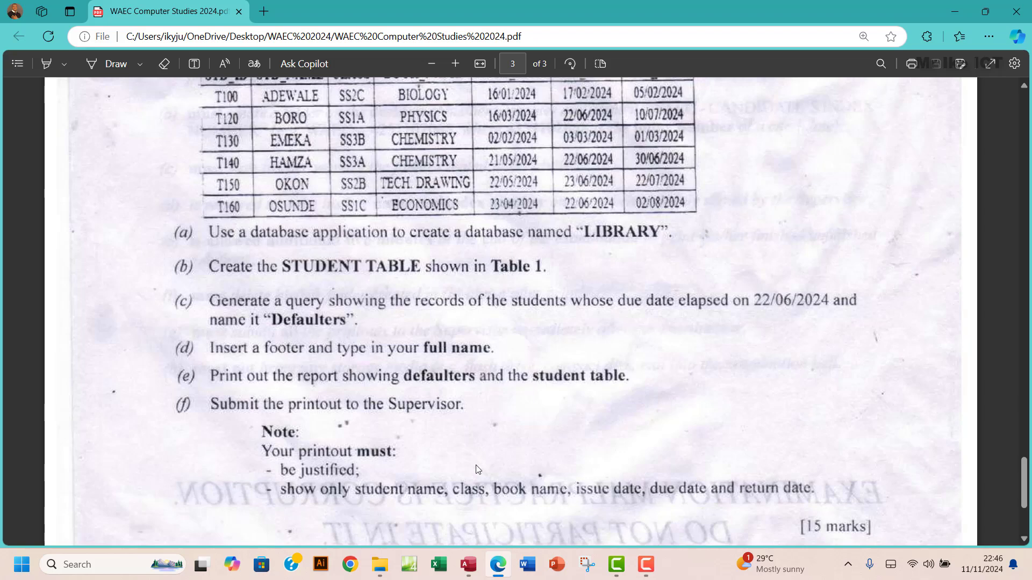
key("alt+Tab")
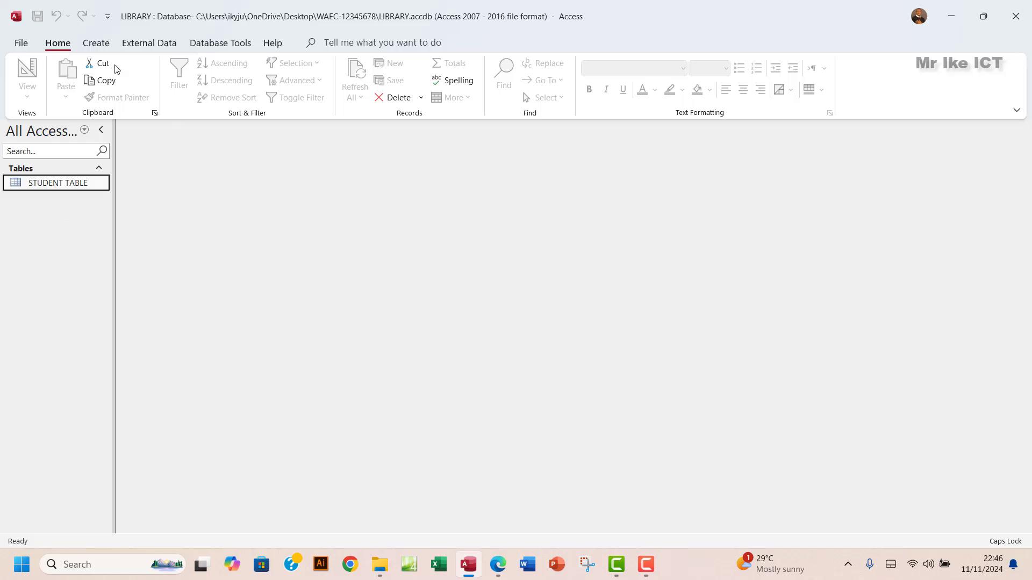
- Start the Simple Query Wizard on STUDENT TABLE and add all seven fields
left_click(97, 44)
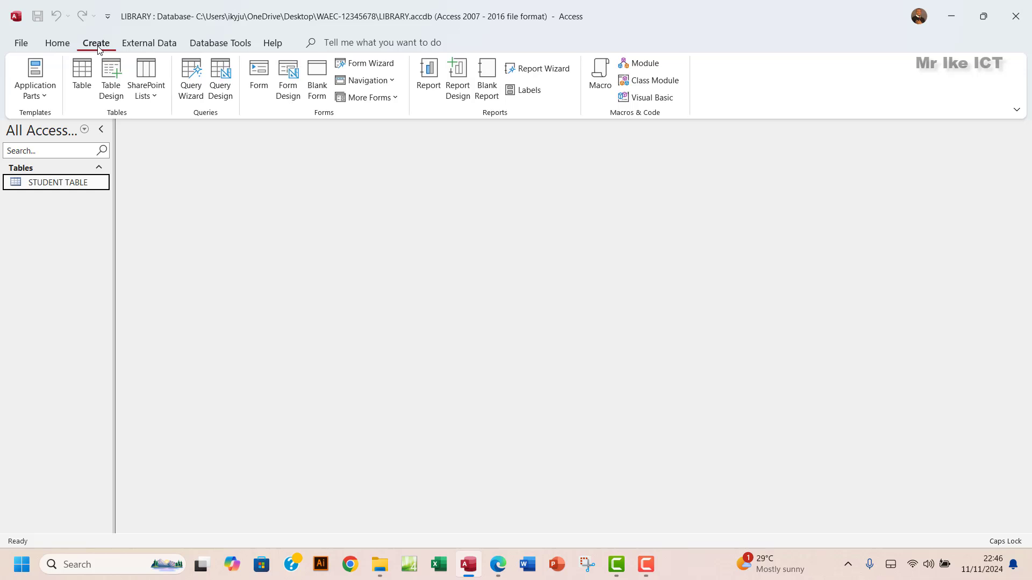
left_click(193, 97)
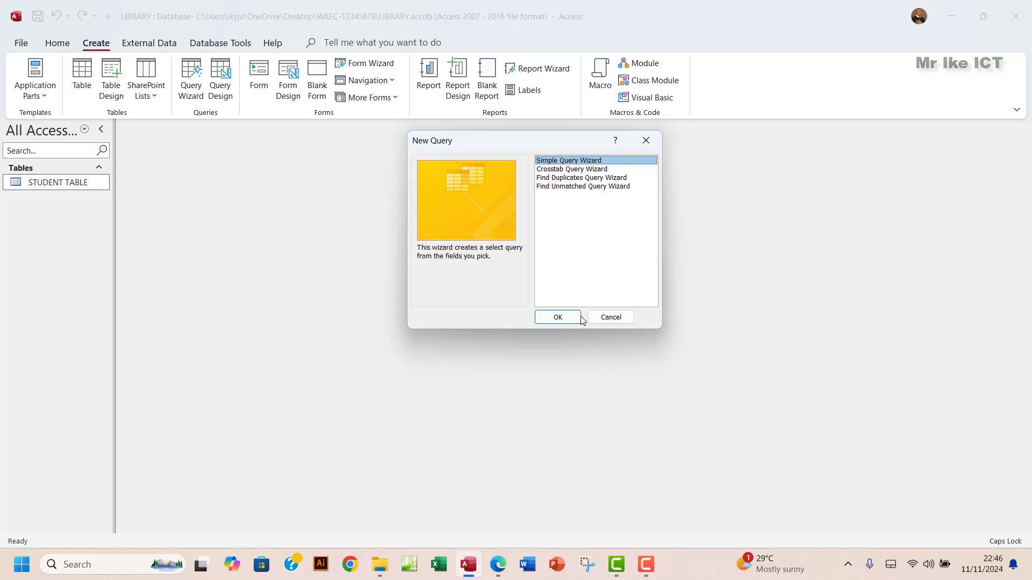
left_click(553, 318)
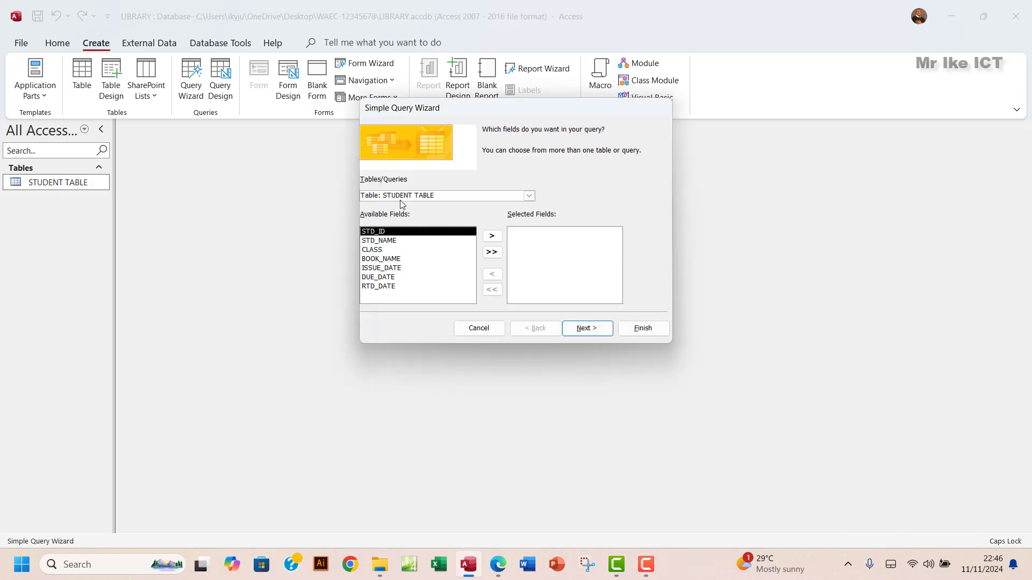
left_click_drag(447, 197, 346, 196)
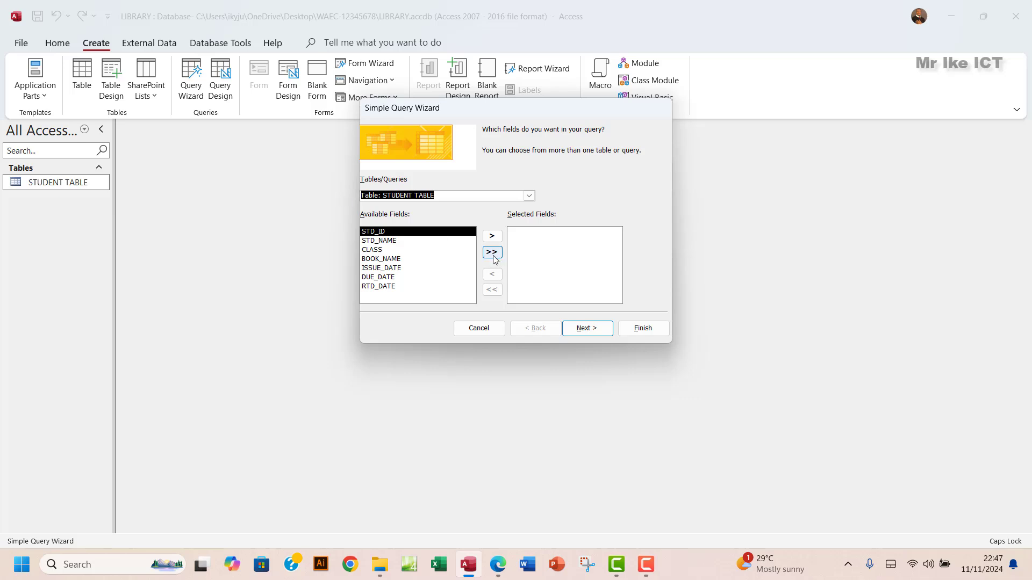
left_click(493, 253)
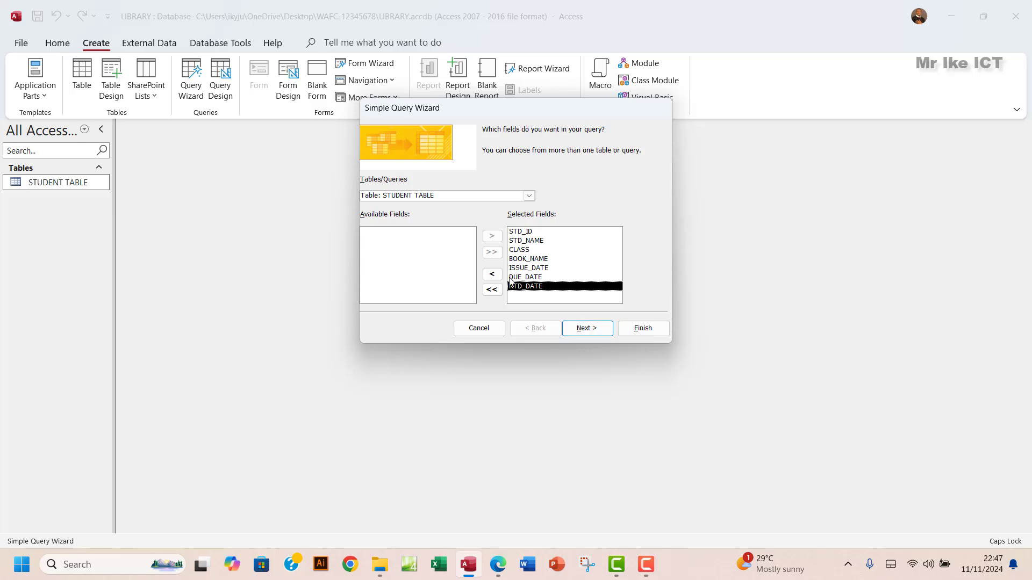
left_click(587, 329)
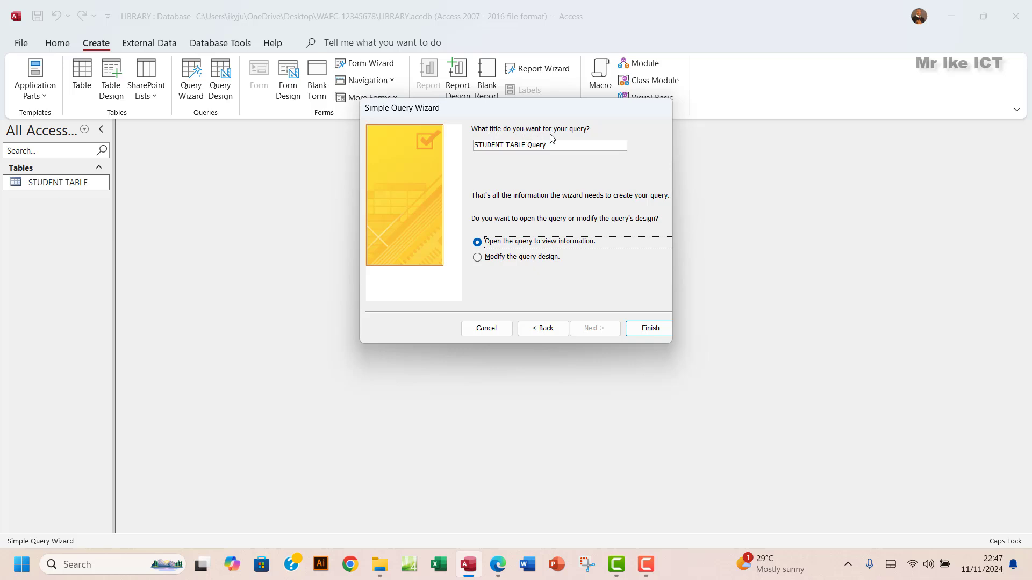
- Title the query Defaulters and finish to open its results
left_click(500, 568)
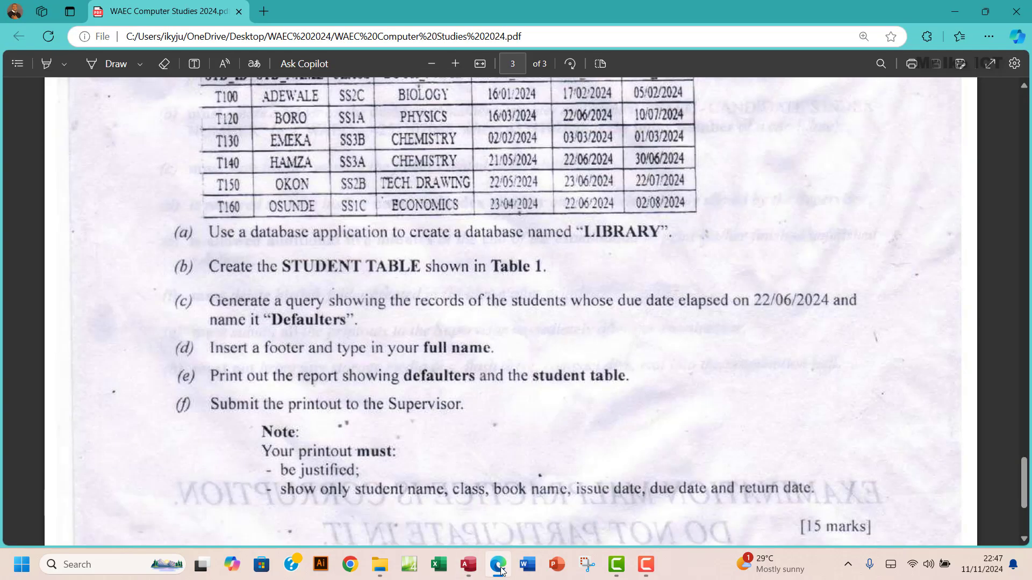
left_click(499, 567)
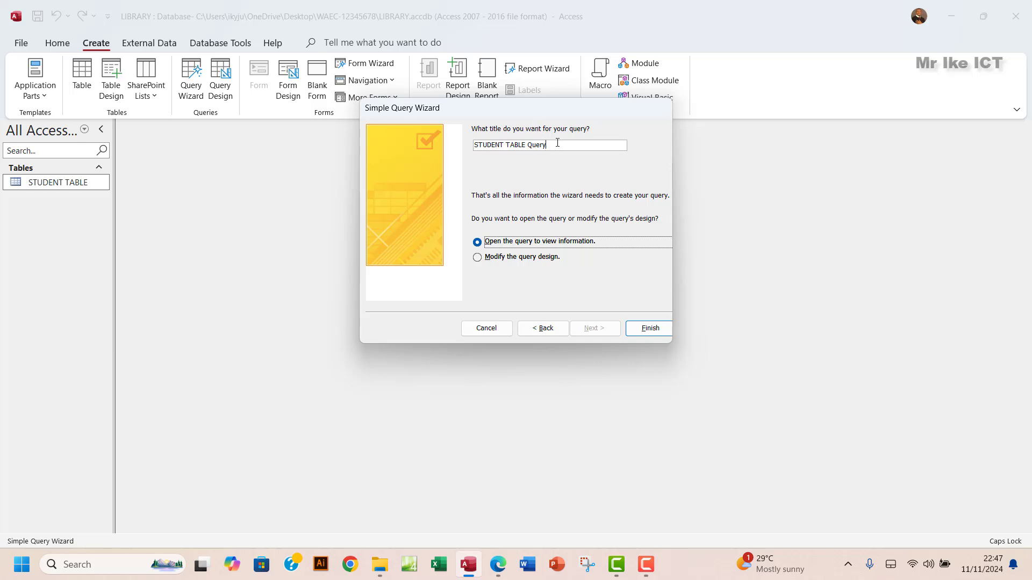
left_click_drag(557, 143, 461, 152)
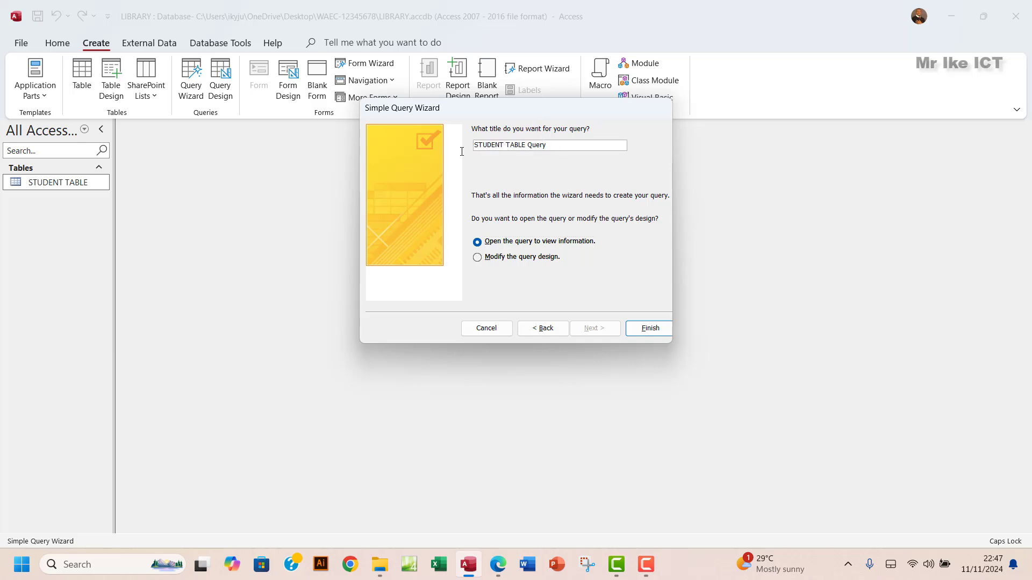
key("BackSpace")
key("BackSpace")
key("BackSpace")
key("BackSpace")
key("BackSpace")
key("BackSpace")
key("BackSpace")
key("BackSpace")
key("BackSpace")
key("BackSpace")
key("BackSpace")
key("BackSpace")
key("BackSpace")
key("BackSpace")
key("BackSpace")
key("BackSpace")
key("BackSpace")
key("BackSpace")
key("Caps_Lock")
type("Defaulters")
left_click(650, 328)
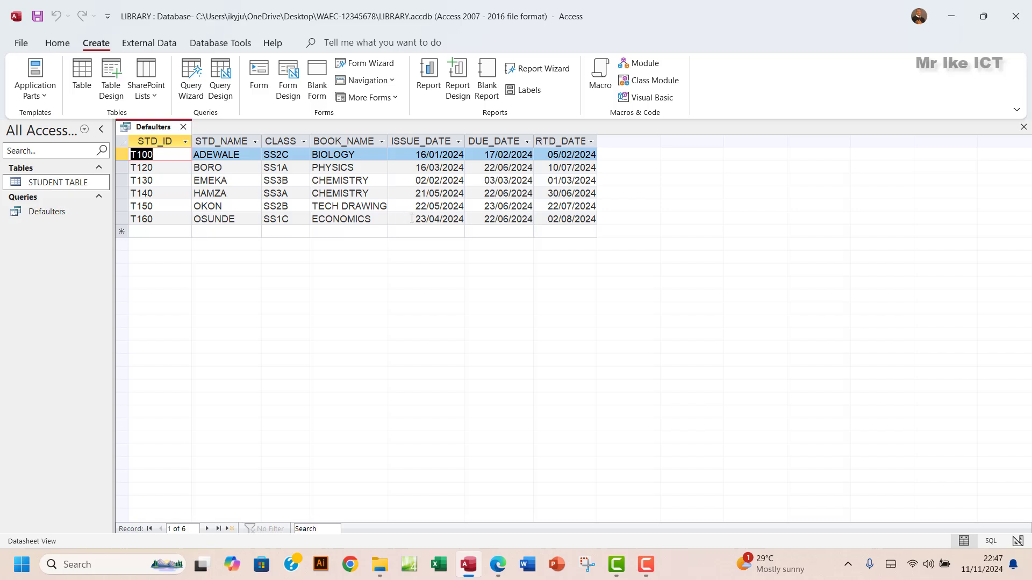
- Underline the due date 22/06/2024 with the yellow pen on the exam PDF, then return to Access
left_click(499, 563)
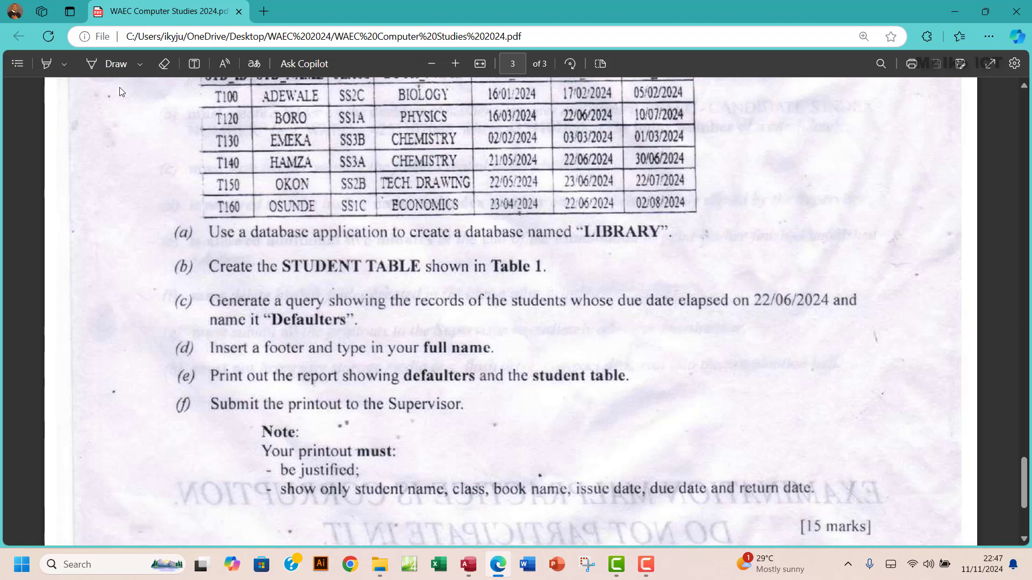
left_click(139, 64)
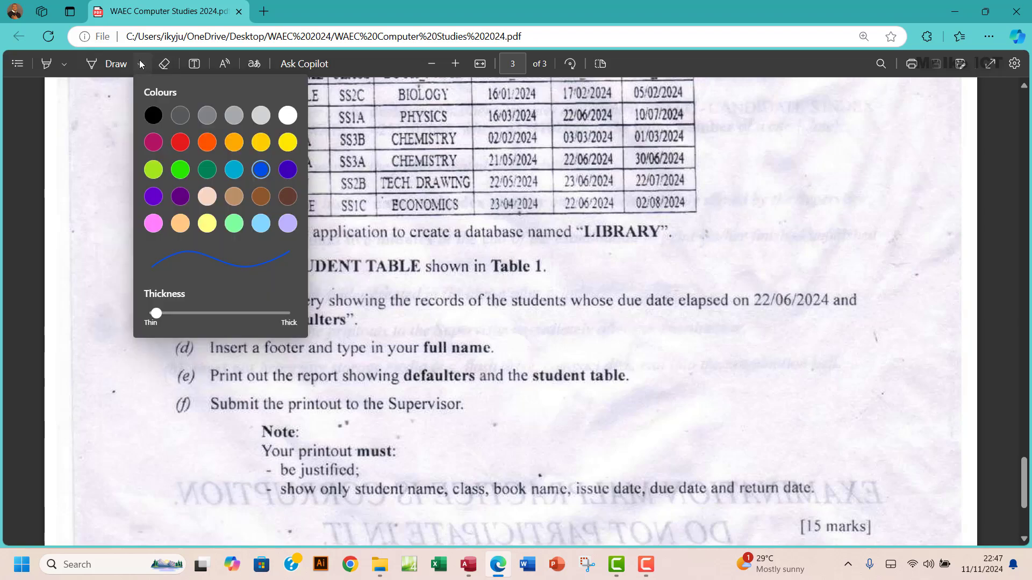
left_click(261, 142)
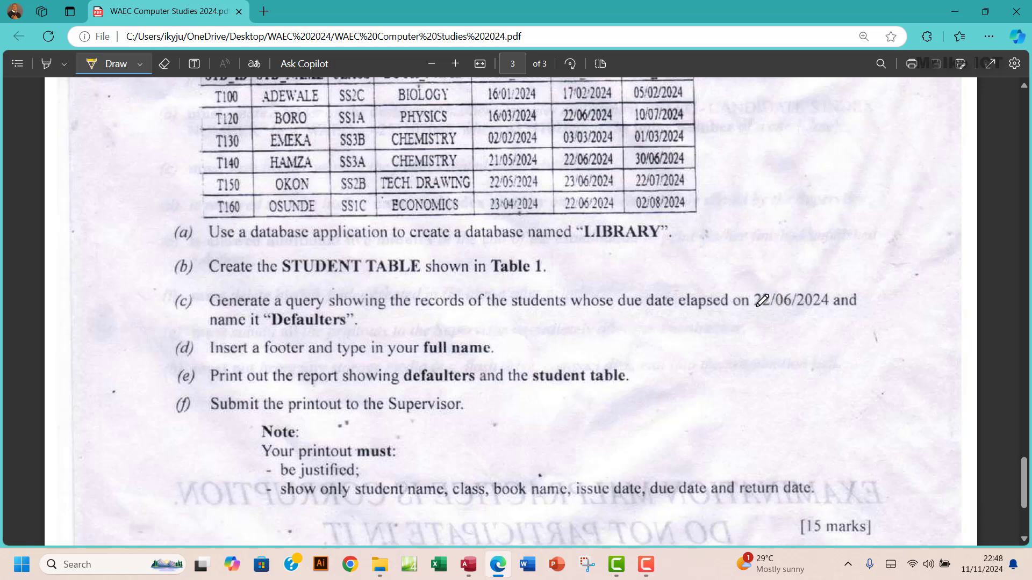
left_click_drag(755, 308, 828, 304)
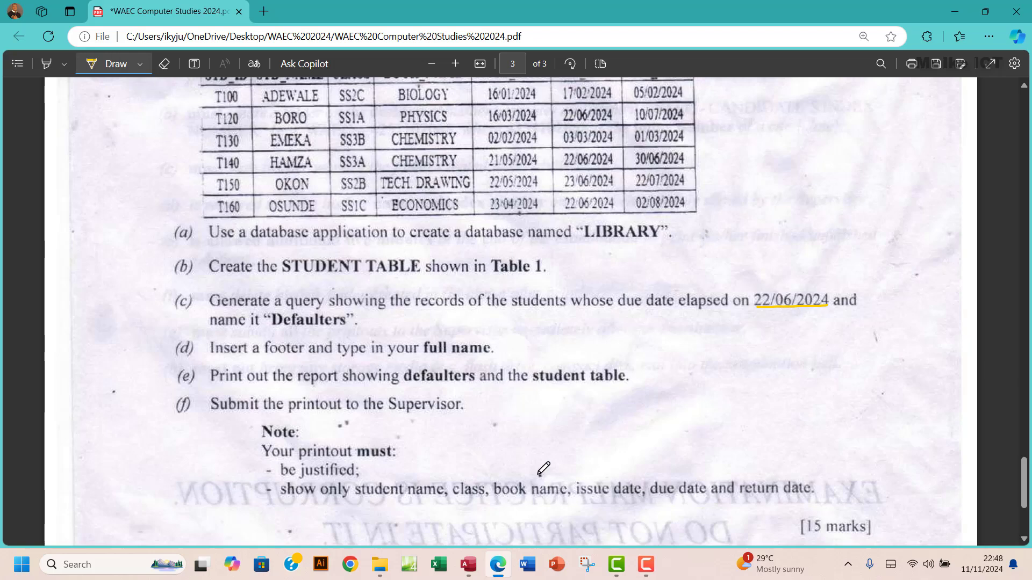
left_click(469, 576)
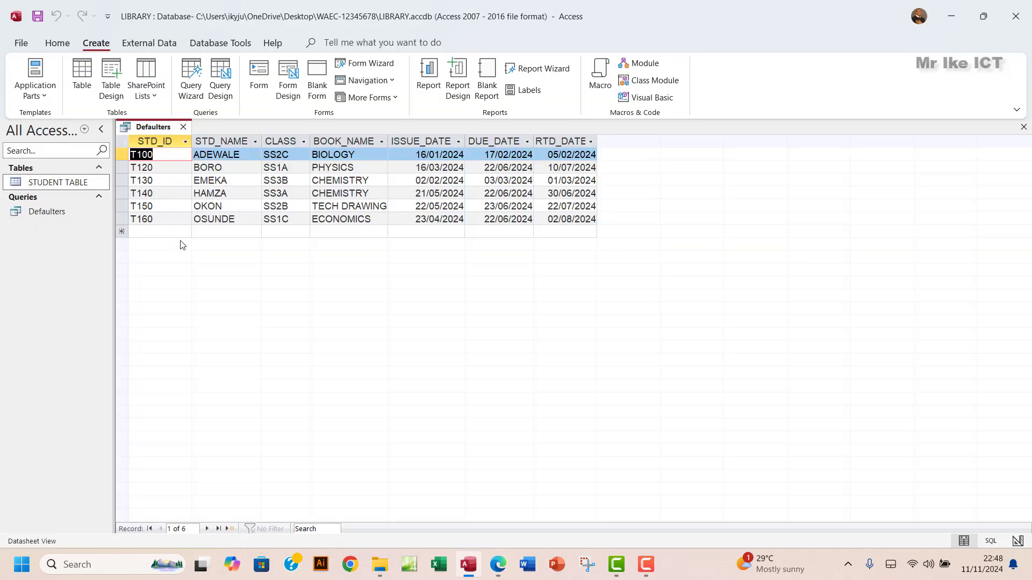
- Switch the Defaulters query to Design view
left_click(58, 43)
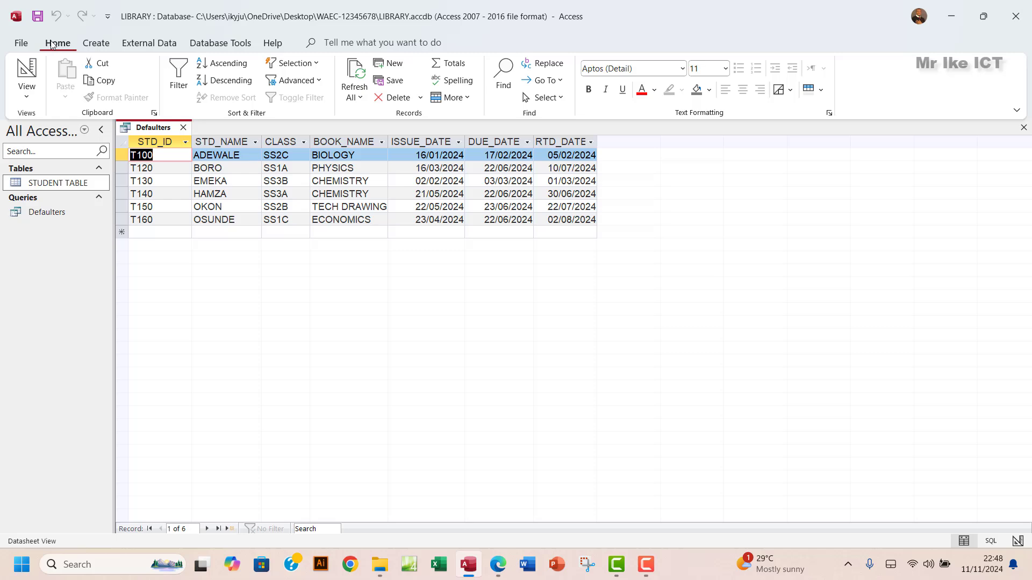
left_click(28, 91)
left_click(65, 179)
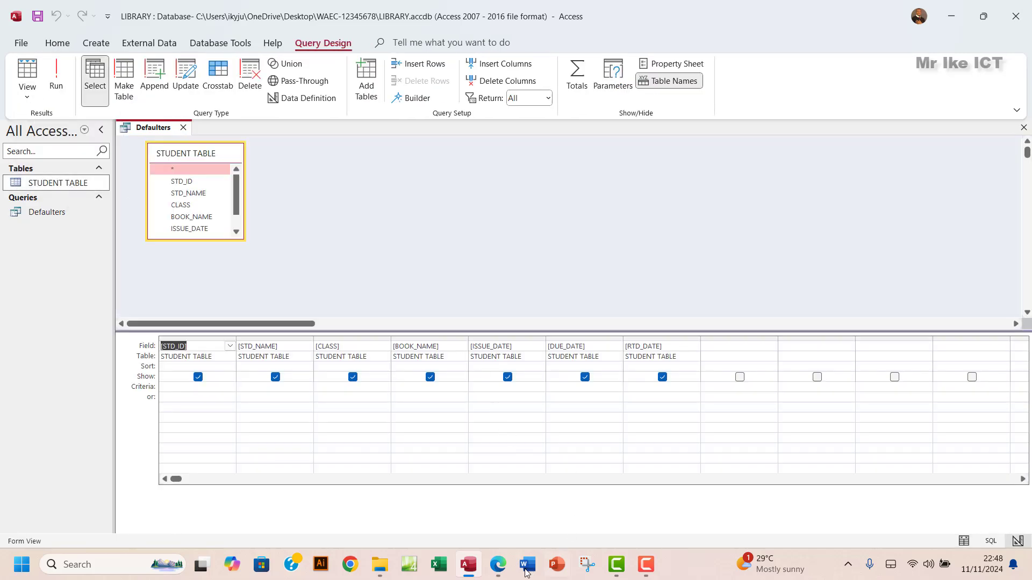
left_click(499, 567)
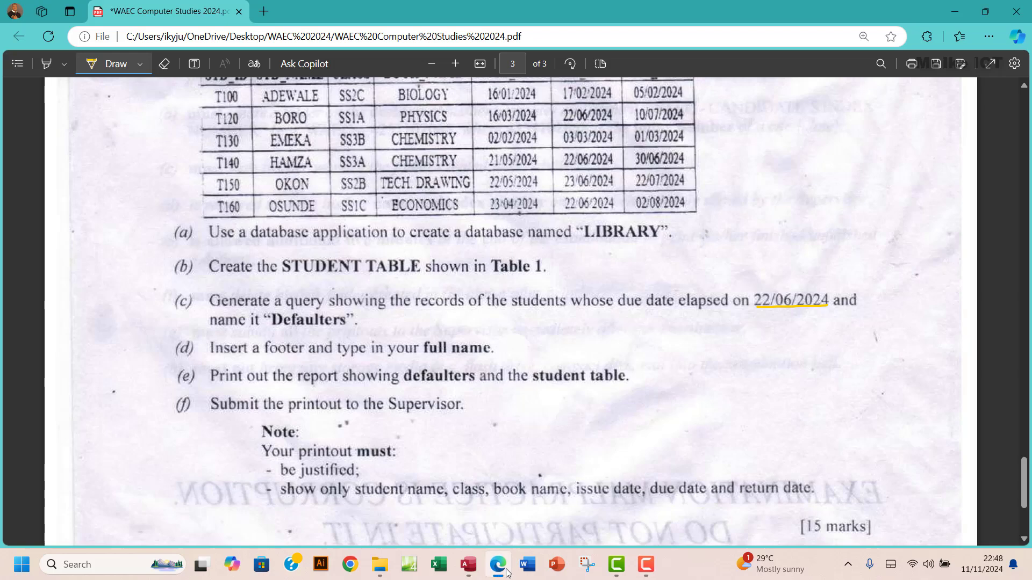
left_click(505, 570)
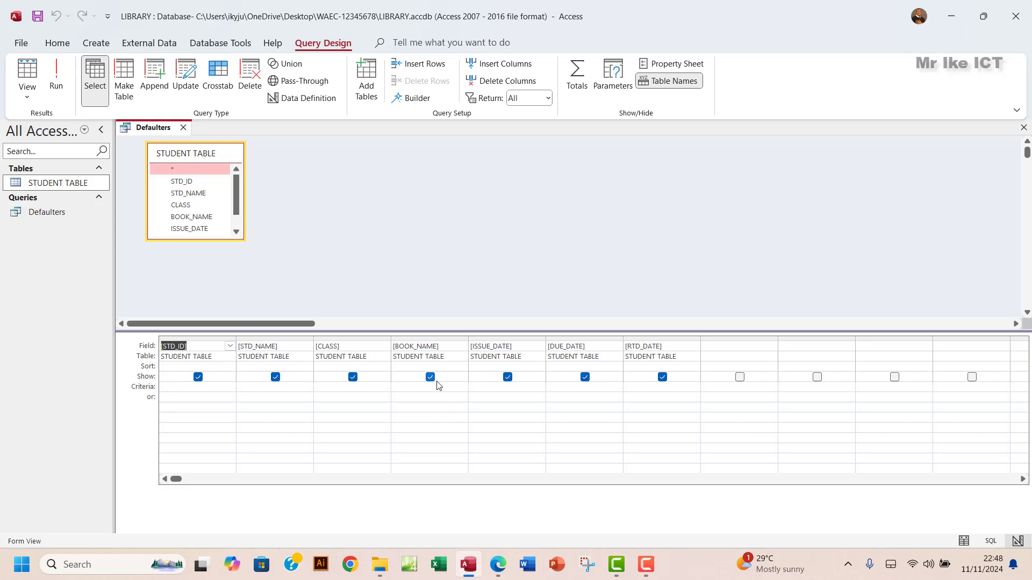
- Set the DUE_DATE criterion to 22/06/2024 and run the query, leaving three matching records
left_click(564, 387)
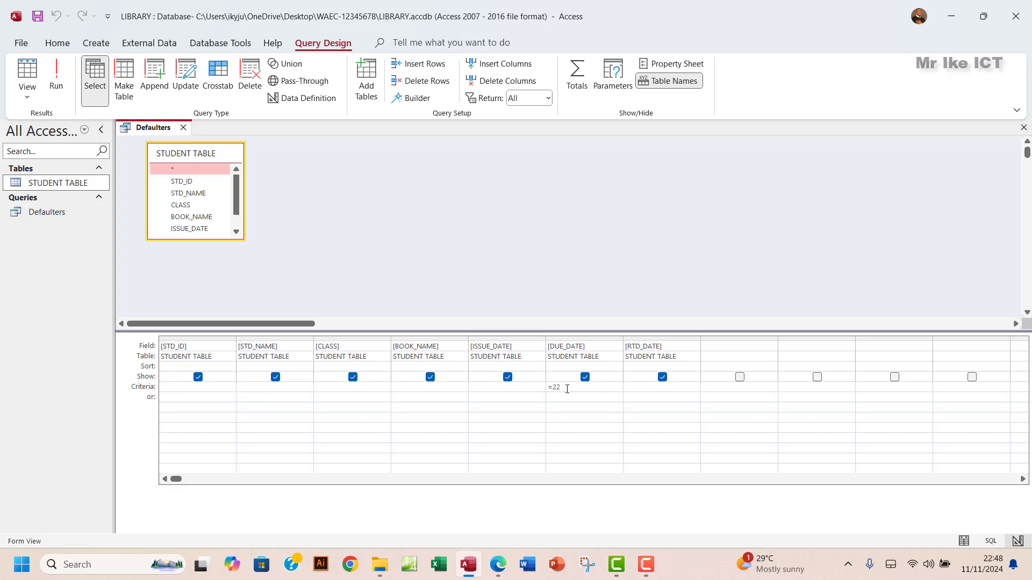
left_click(498, 567)
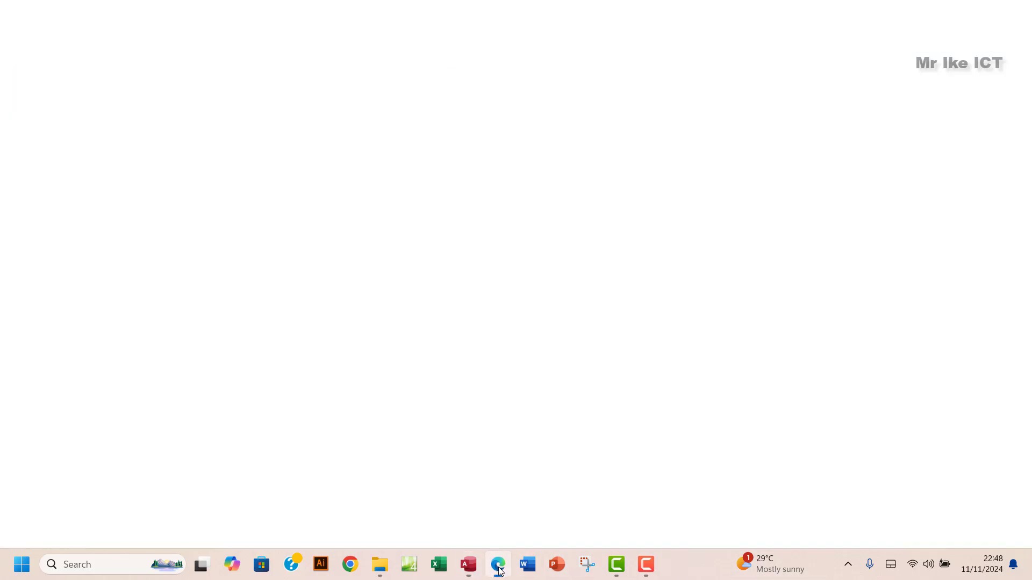
left_click(498, 568)
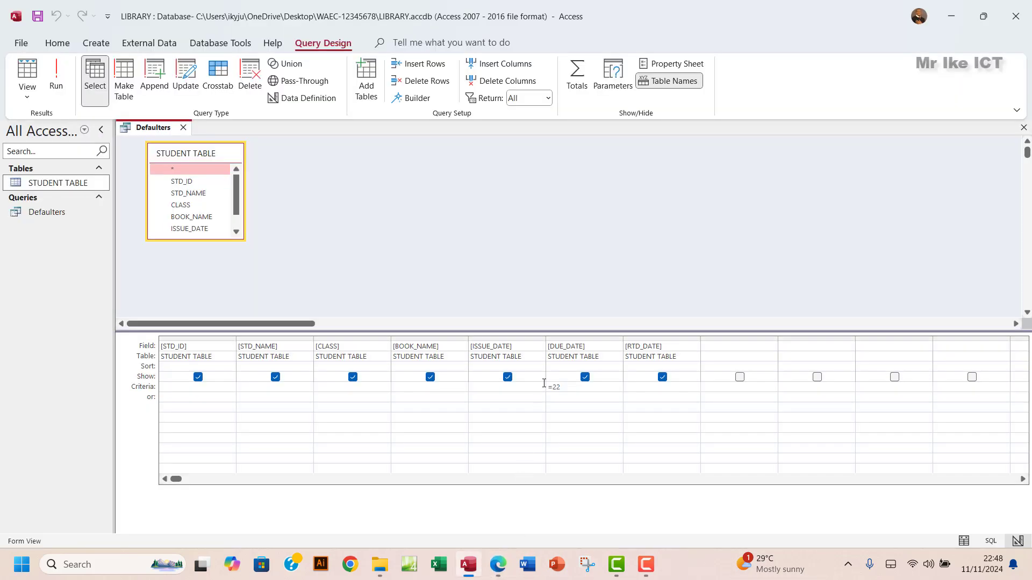
type("/06/2024")
left_click(55, 84)
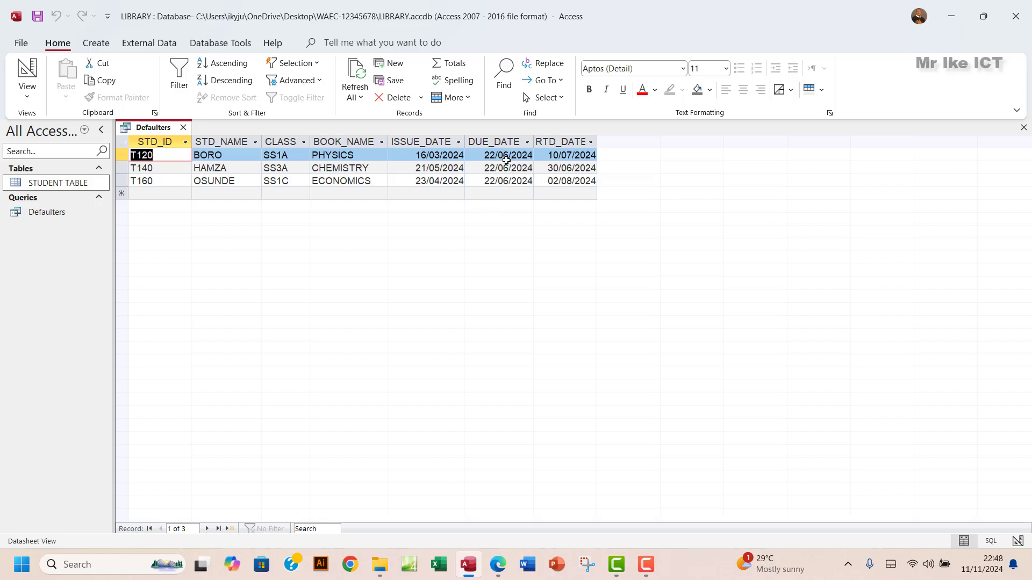
left_click(503, 140)
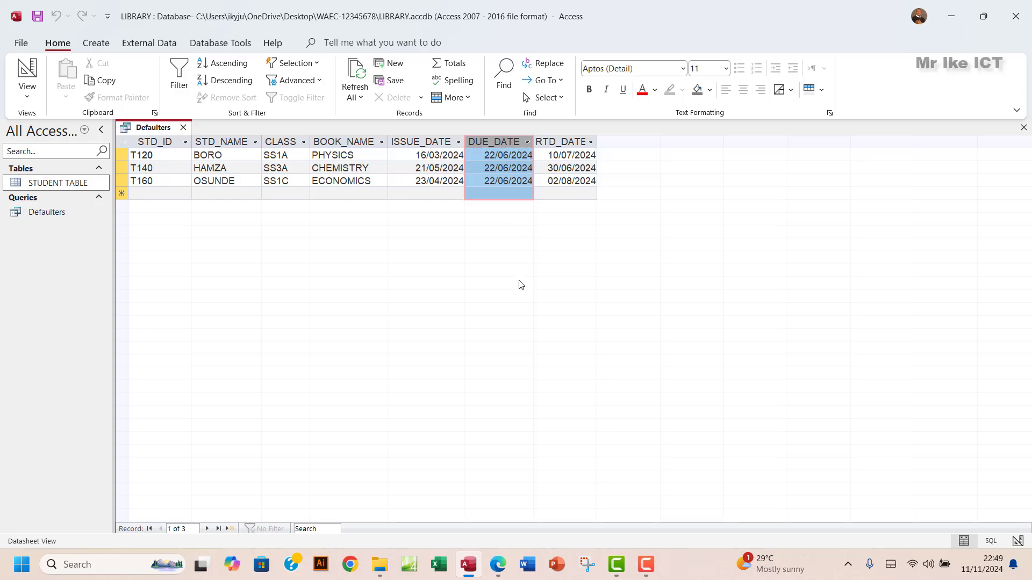
left_click(498, 565)
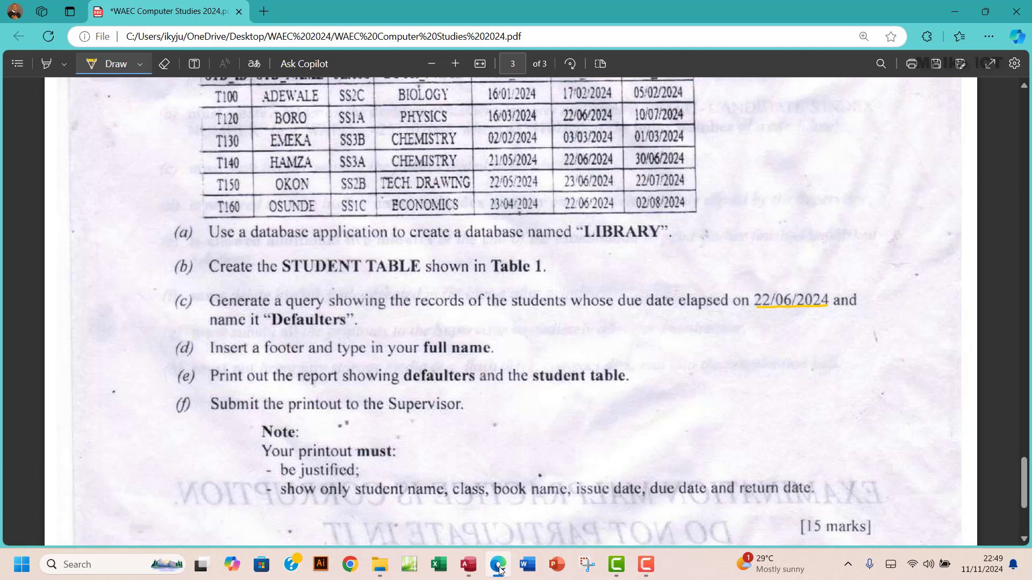
- Switch to the yellow highlighter and mark both lines of item (c)'s instruction on the exam paper
scroll(398, 262, "up", 2)
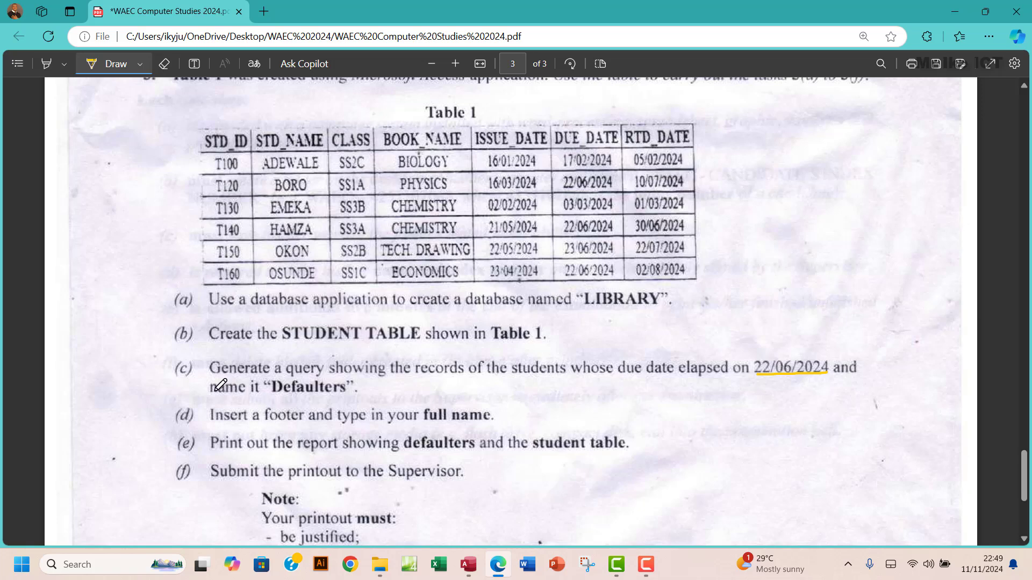
left_click(142, 63)
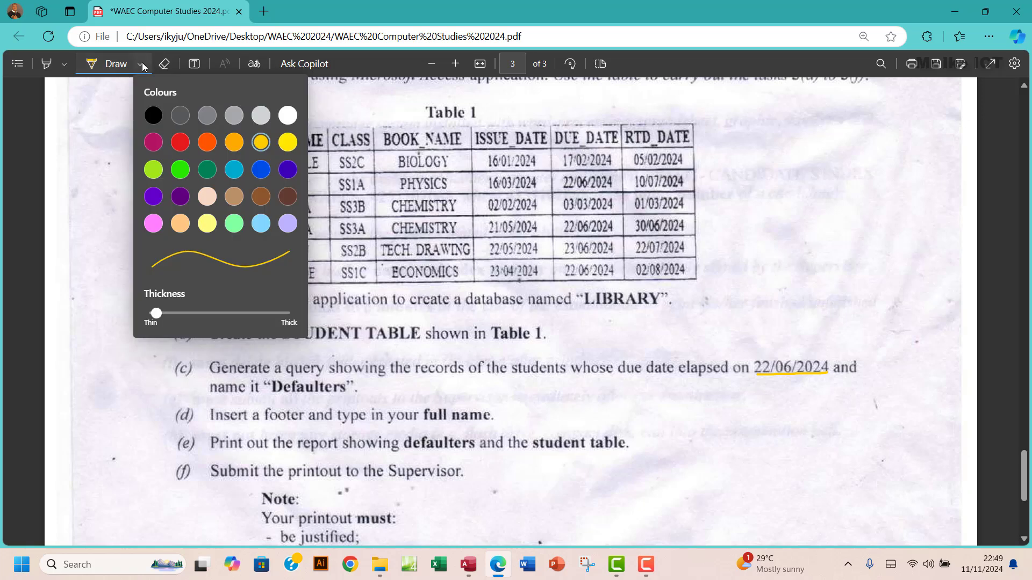
left_click(207, 313)
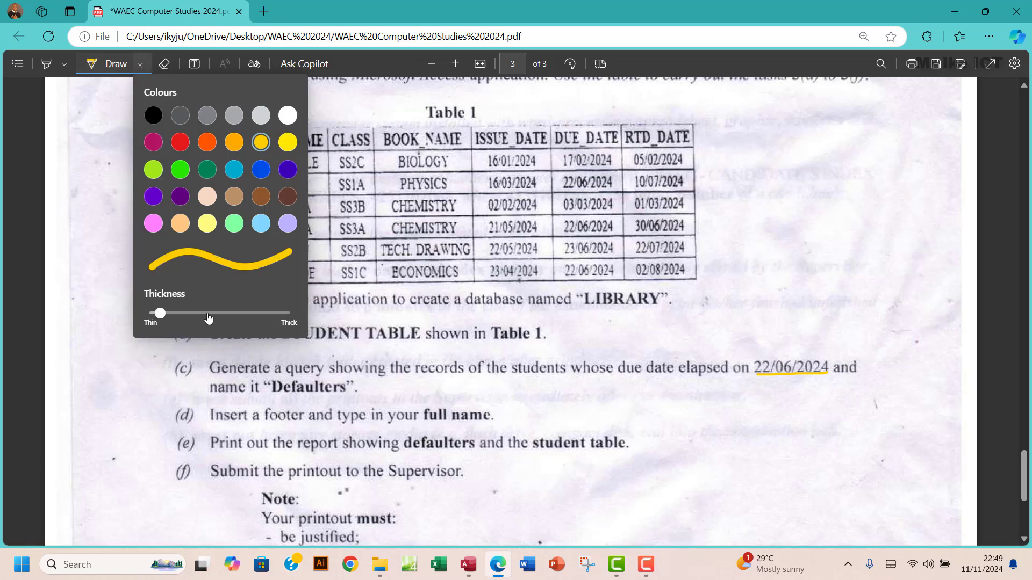
left_click(235, 312)
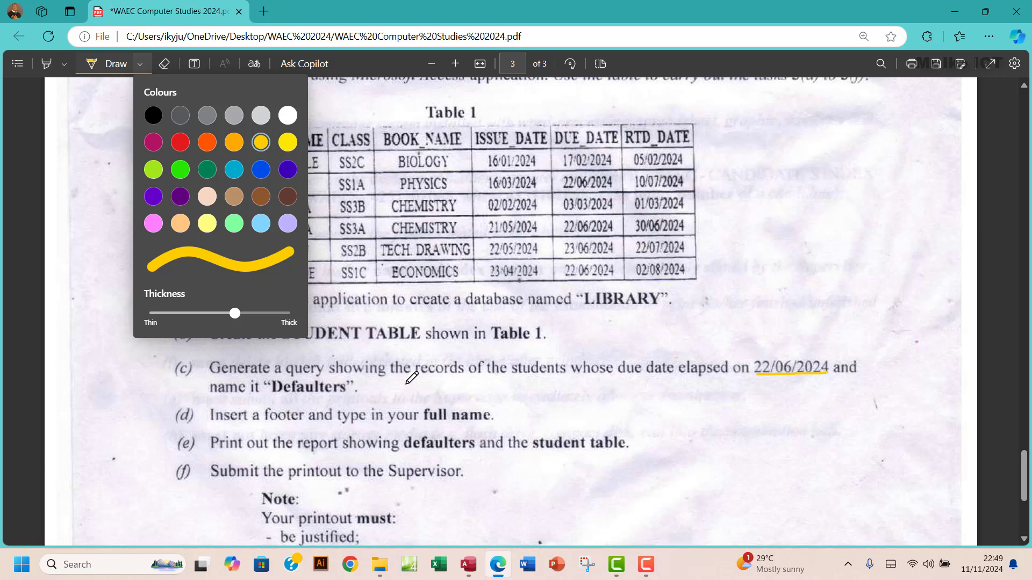
left_click(64, 63)
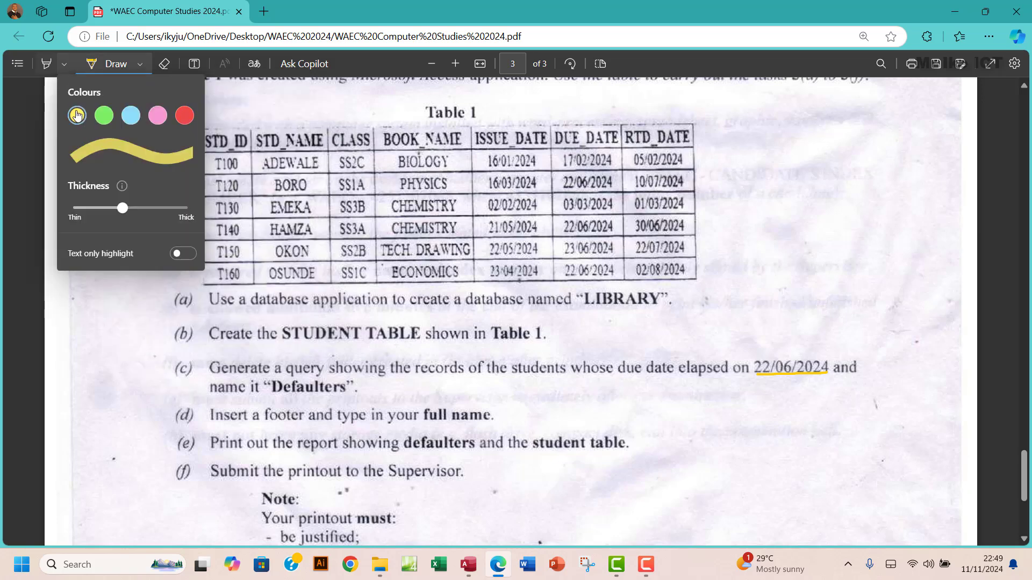
left_click(76, 115)
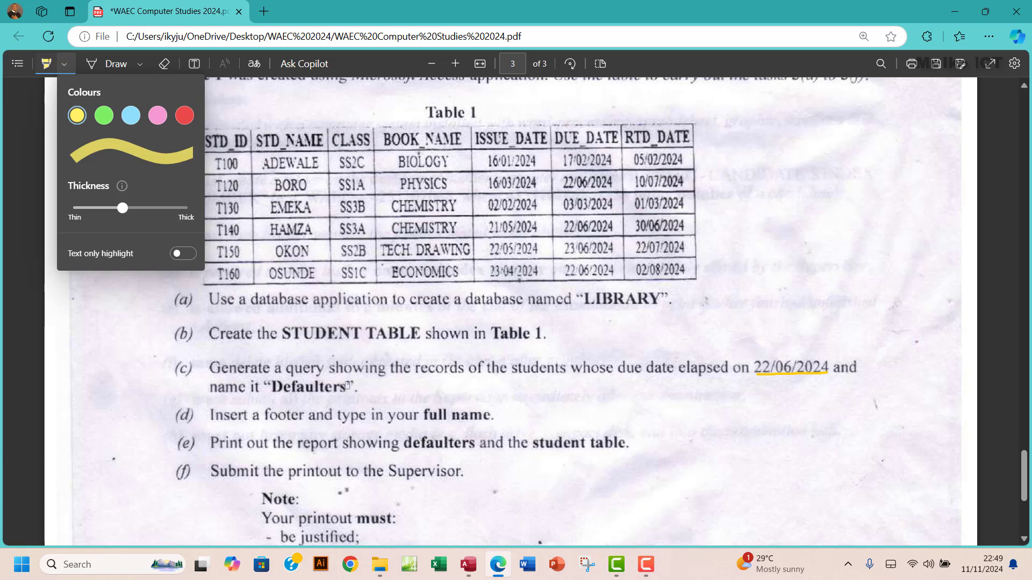
mouse_move(204, 368)
left_mouse_down()
mouse_move(293, 376)
mouse_move(765, 365)
left_mouse_up()
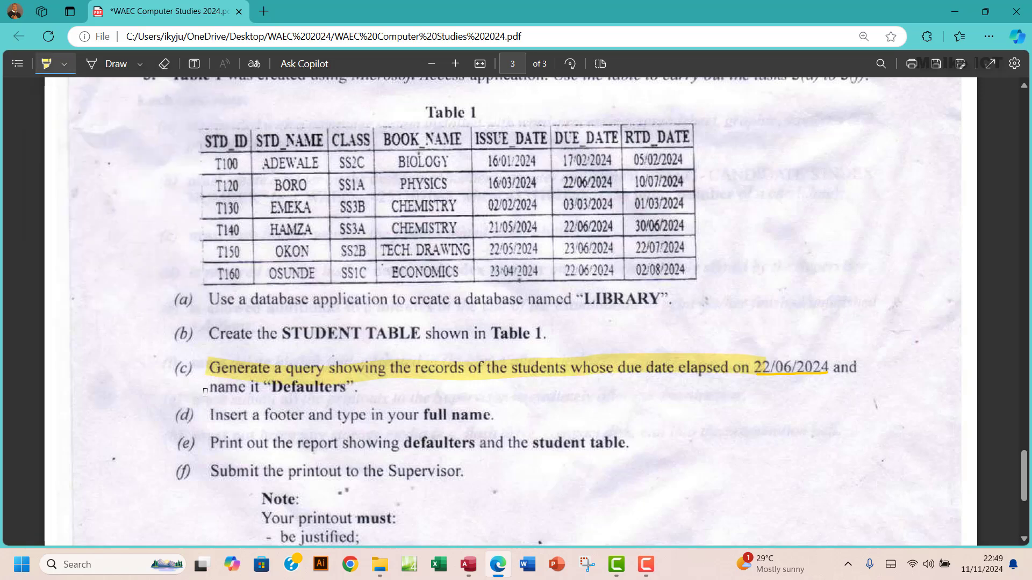
left_click_drag(209, 388, 355, 389)
scroll(435, 390, "down", 3)
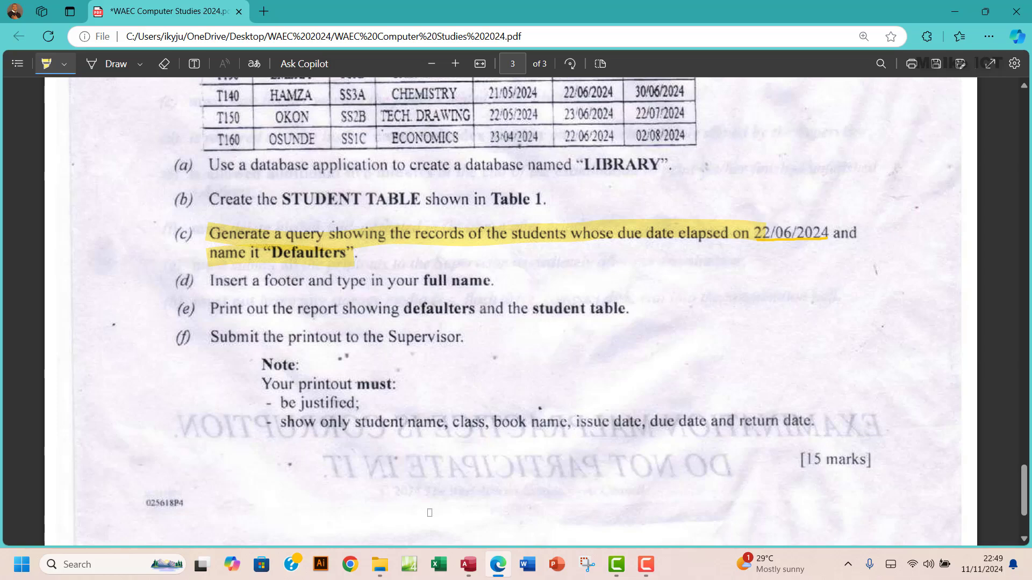
left_click(468, 564)
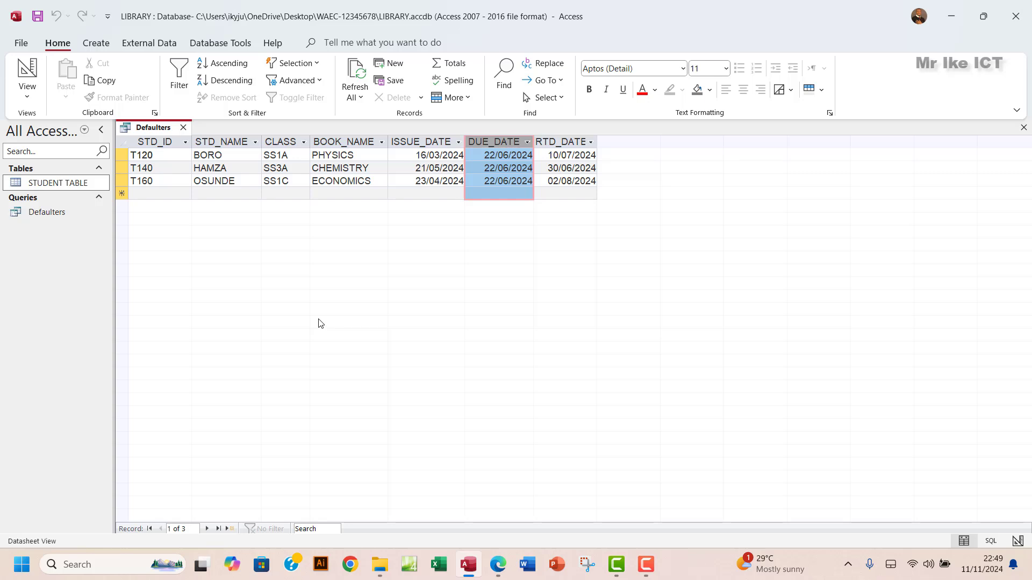
- Save the Defaulters query and close its datasheet
left_click(41, 18)
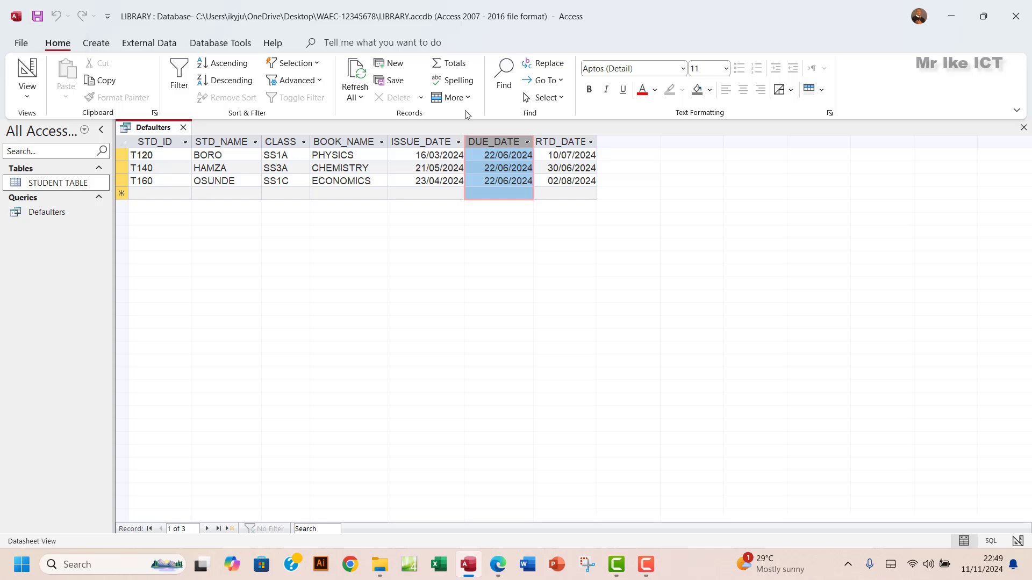
left_click(1023, 128)
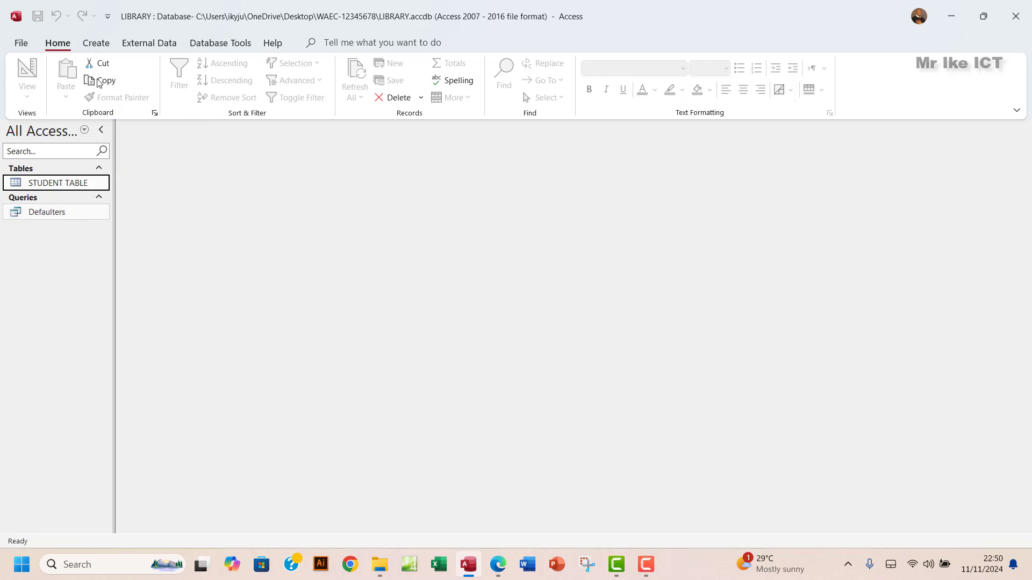
left_click(95, 47)
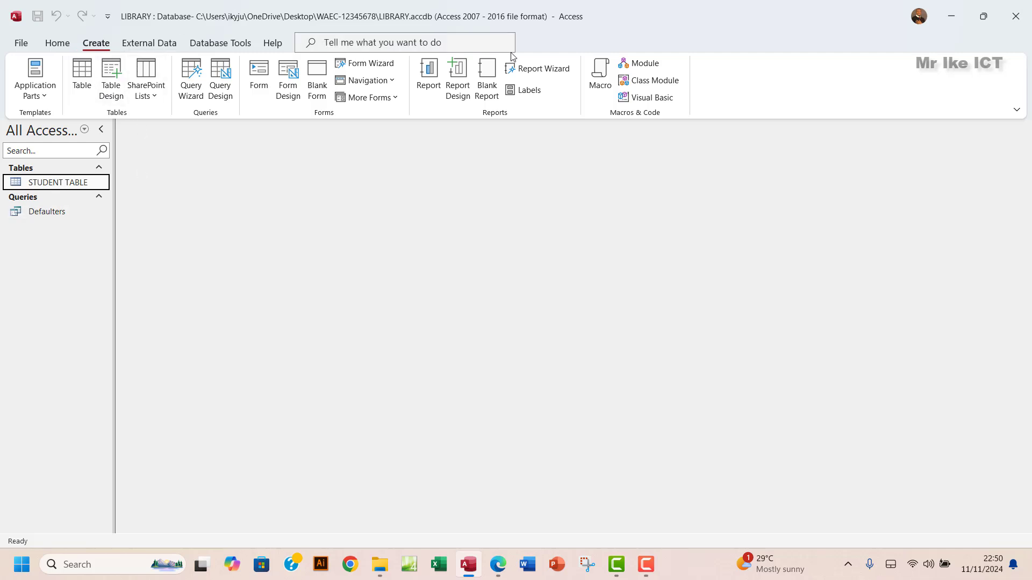
- Run the Report Wizard on all Defaulters query fields, no grouping or sorting, tabular portrait layout
left_click(552, 75)
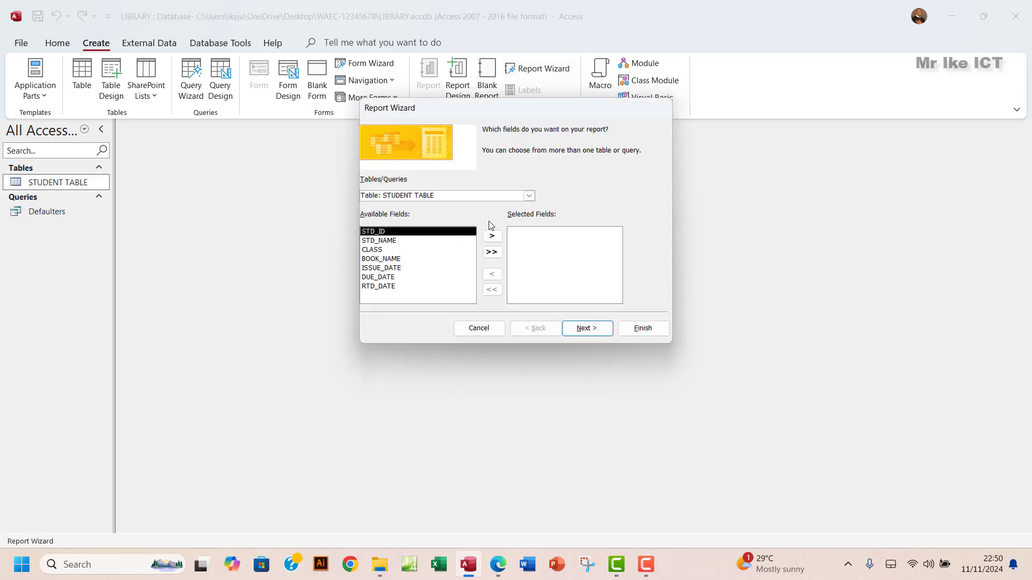
left_click(525, 198)
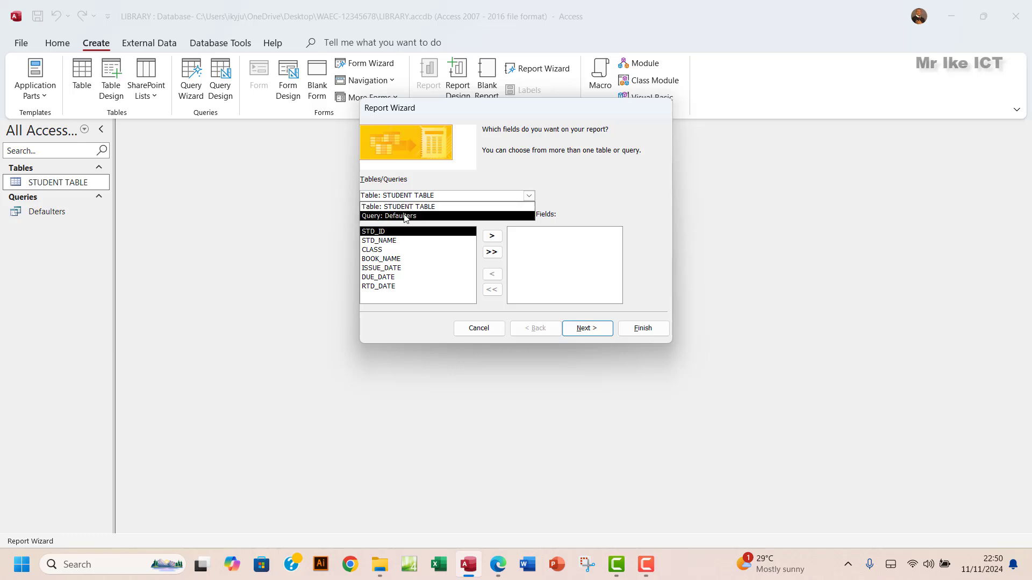
left_click(387, 216)
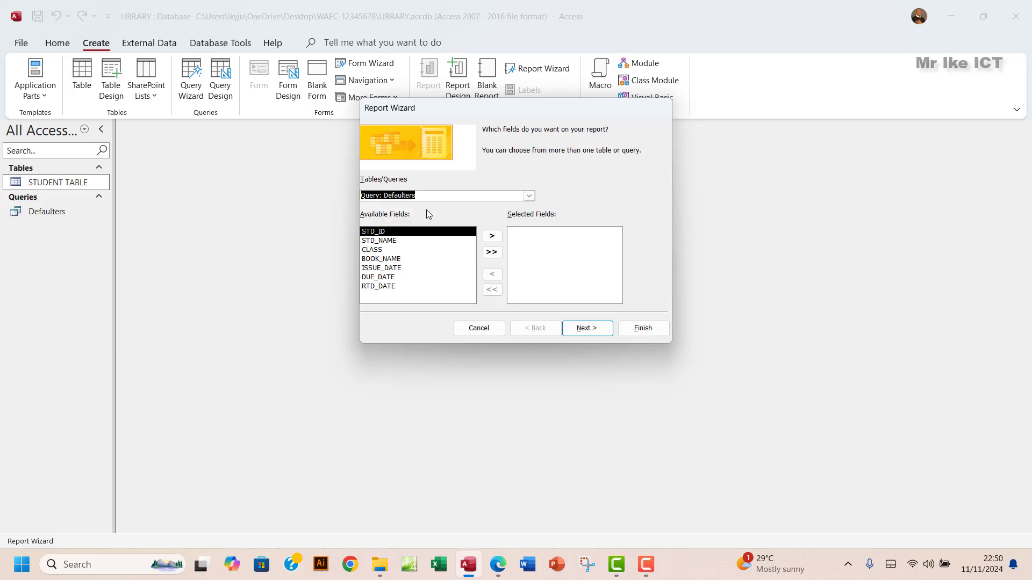
left_click(492, 253)
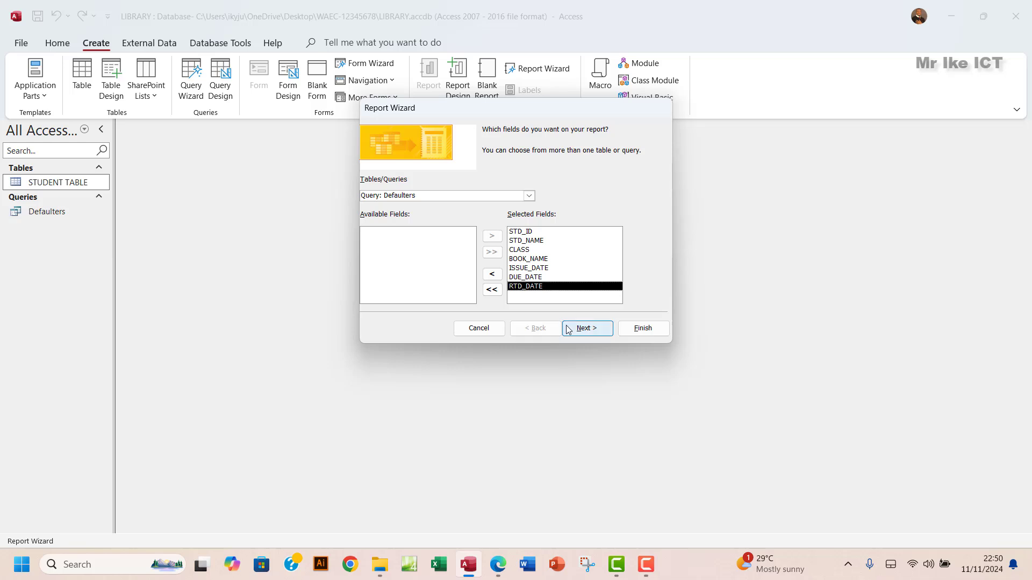
left_click(584, 332)
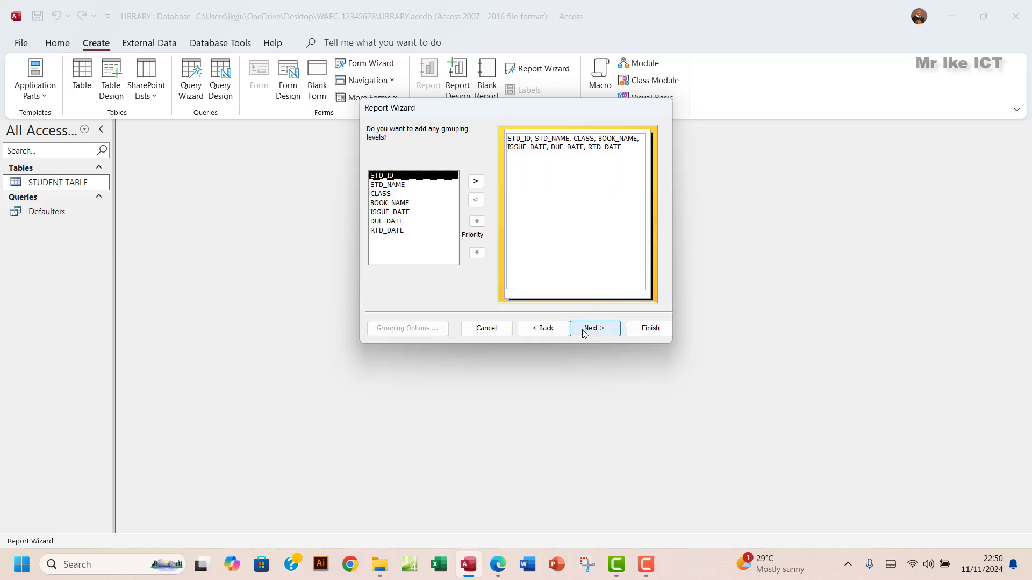
left_click(586, 331)
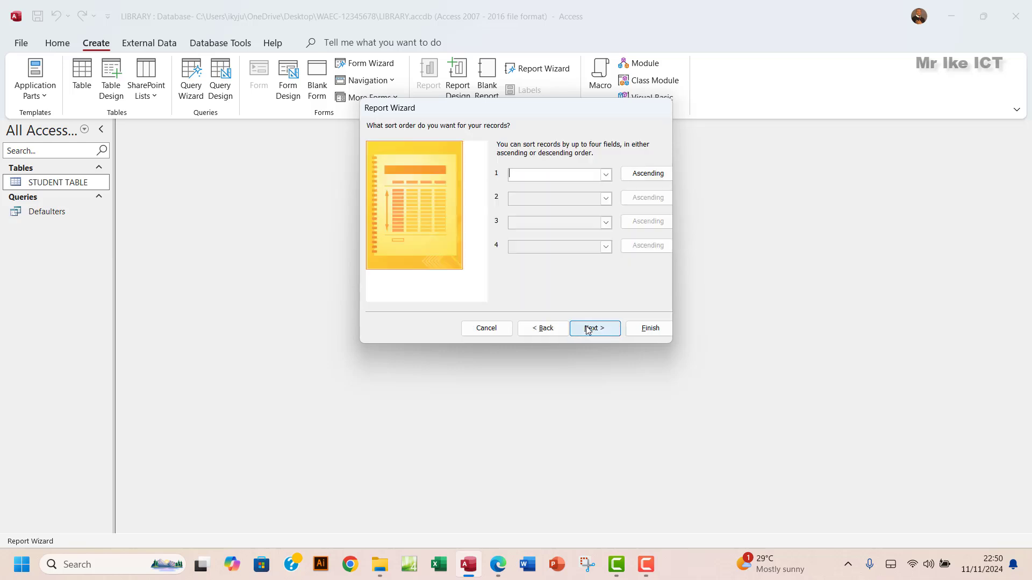
left_click(589, 329)
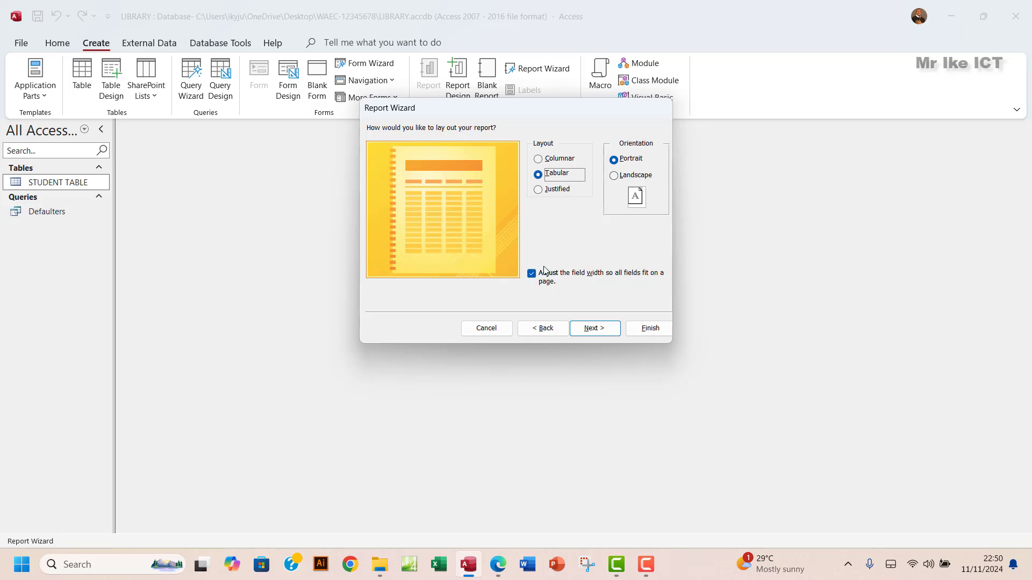
left_click(591, 328)
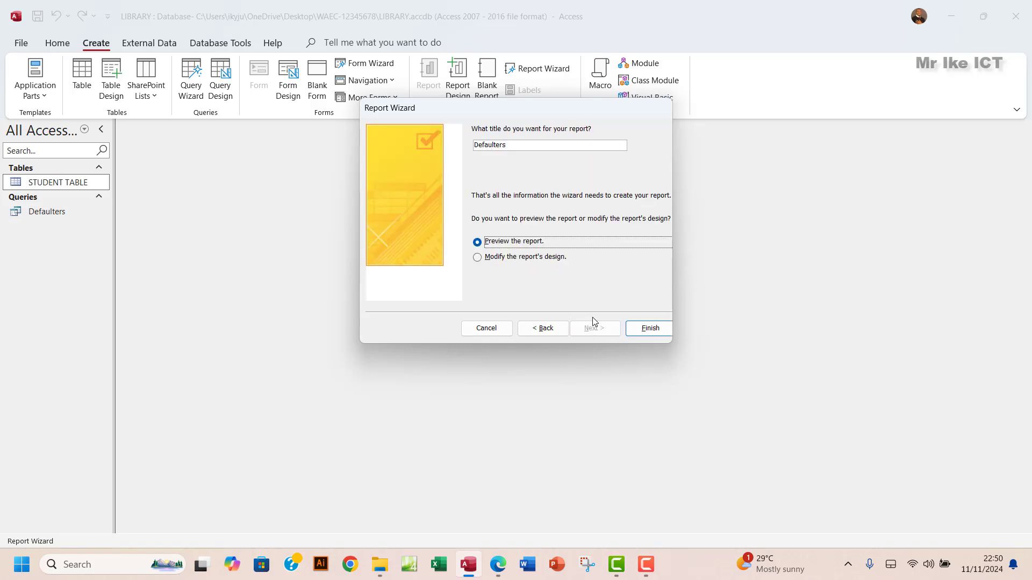
left_click(502, 569)
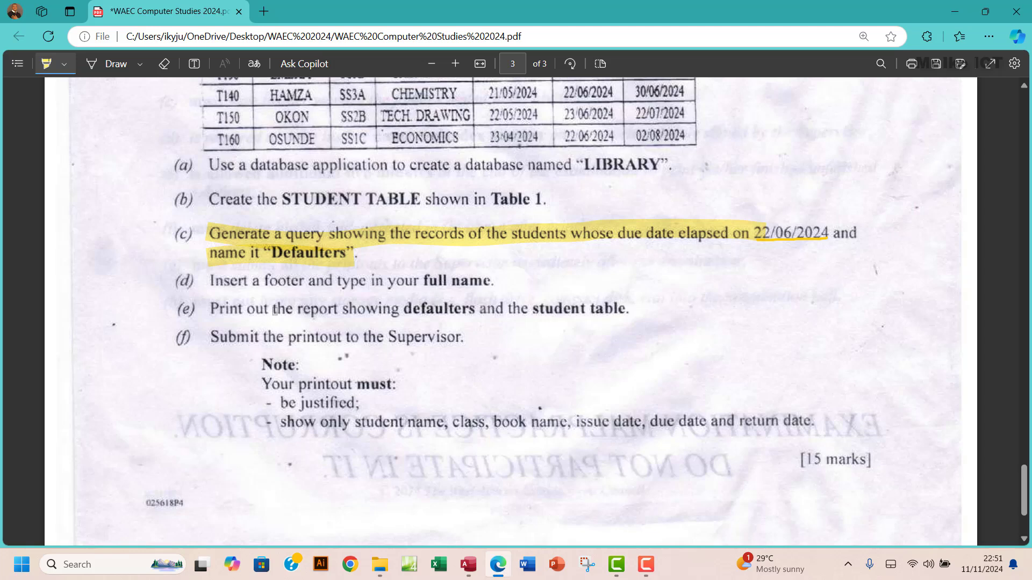
- Highlight item (e)'s report-printing instruction on the exam PDF, then return to the Report Wizard
left_click_drag(265, 309, 625, 309)
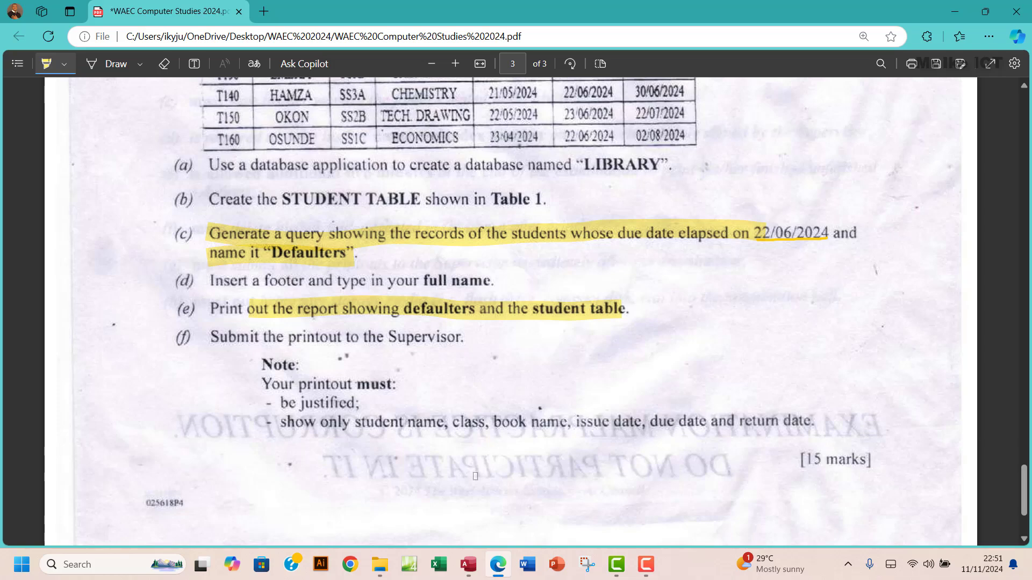
left_click(466, 564)
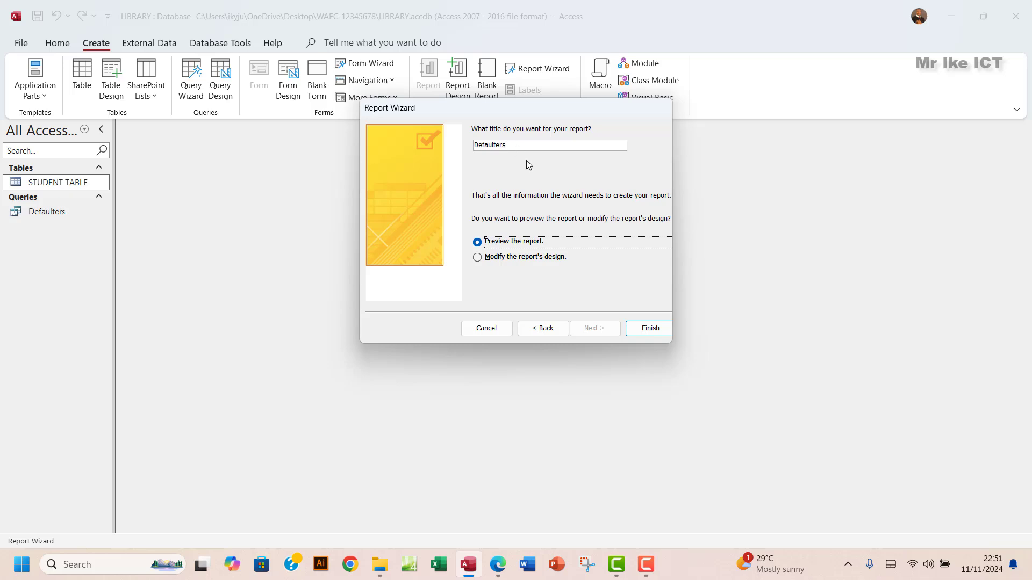
- Finish the wizard, review the Defaulters report preview, then switch to Design view
left_click(650, 328)
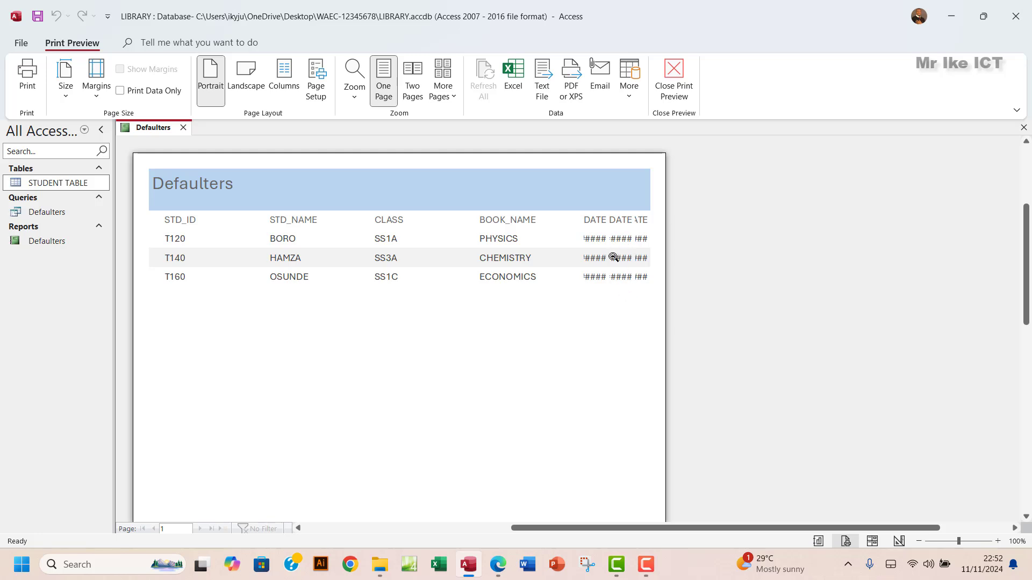
left_click(673, 89)
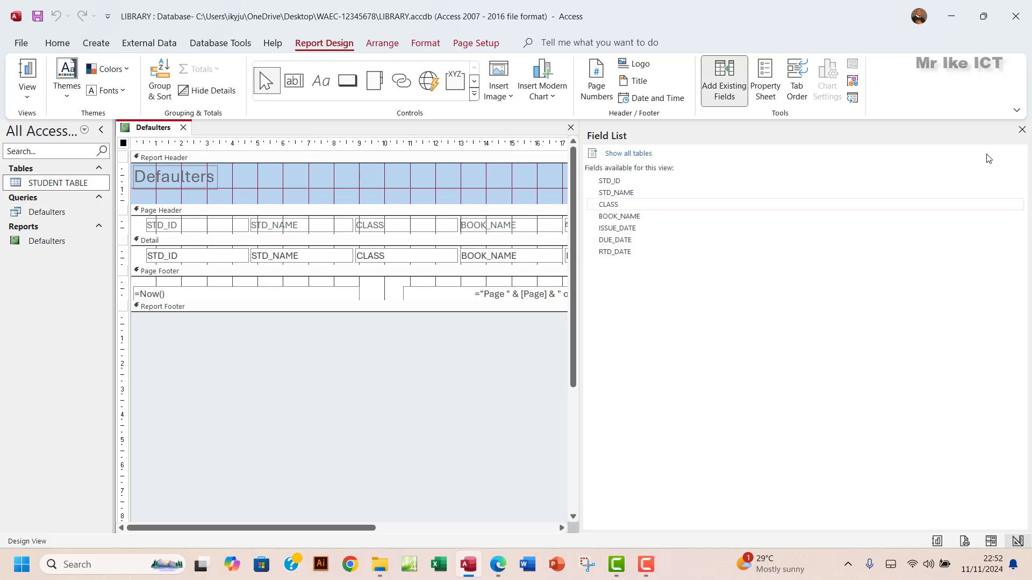
- Switch the Defaulters report to Layout view and narrow the STD_ID column
left_click(1021, 130)
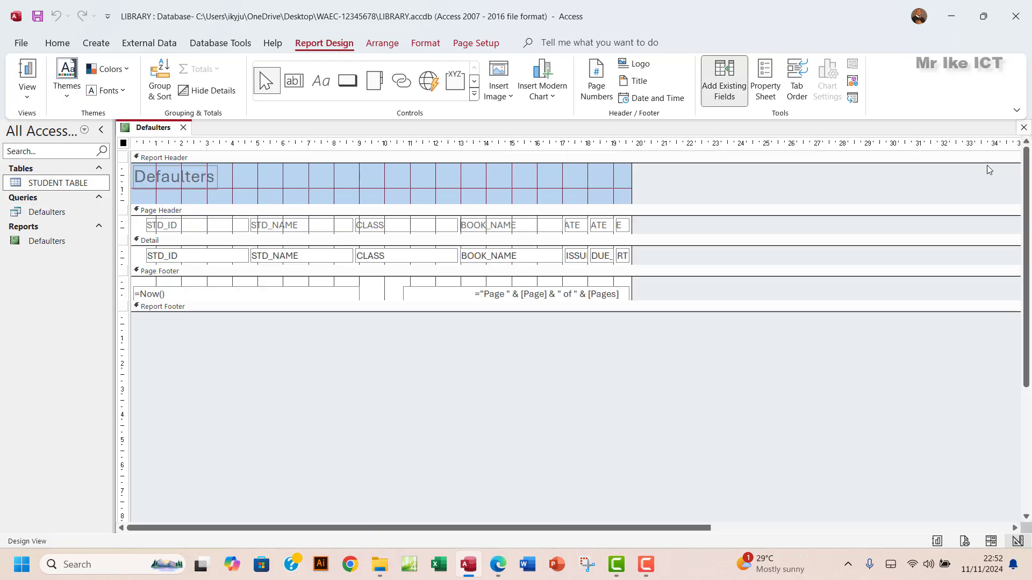
left_click(27, 91)
left_click(69, 178)
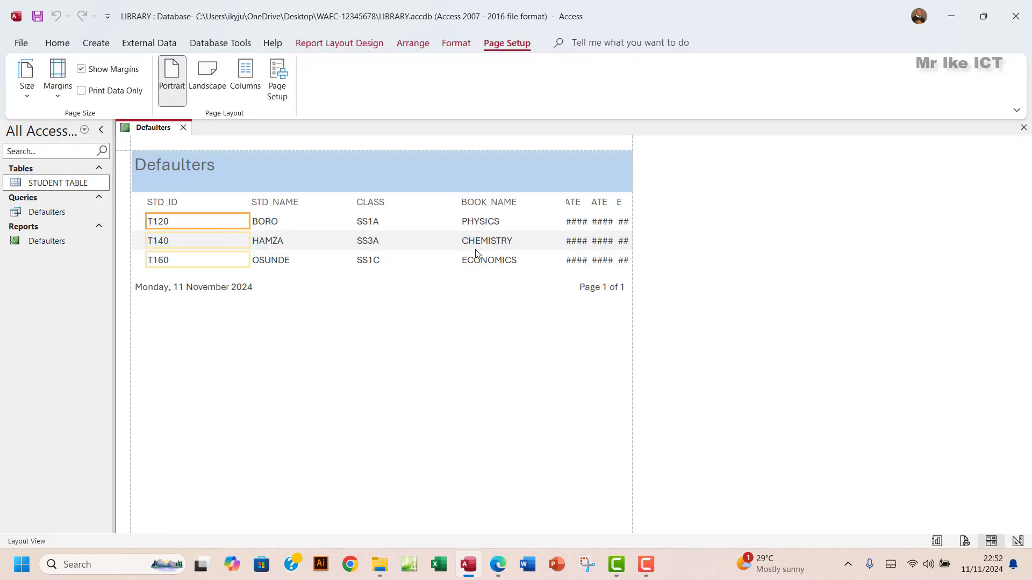
left_click(164, 202)
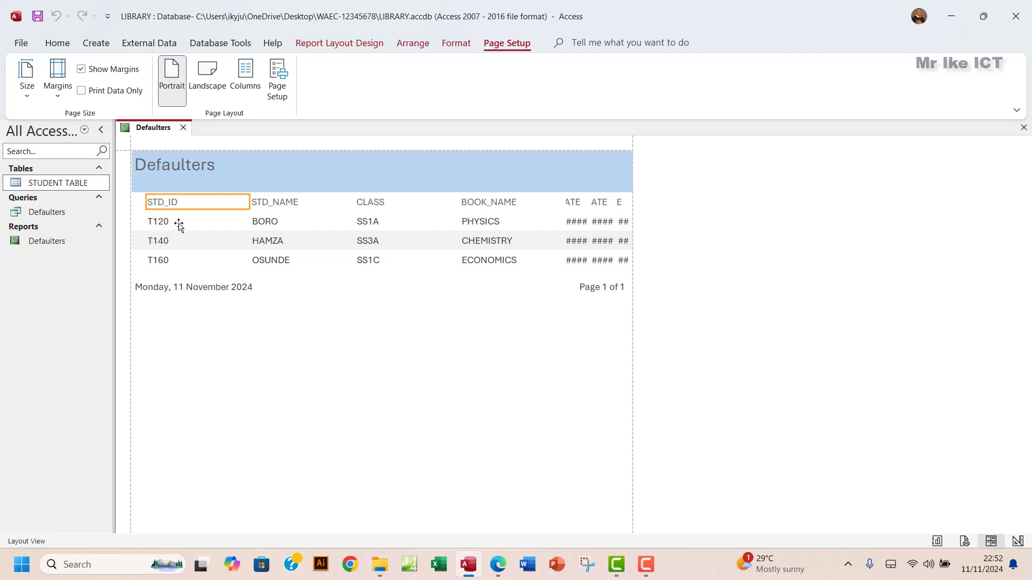
left_click(178, 224, "shift")
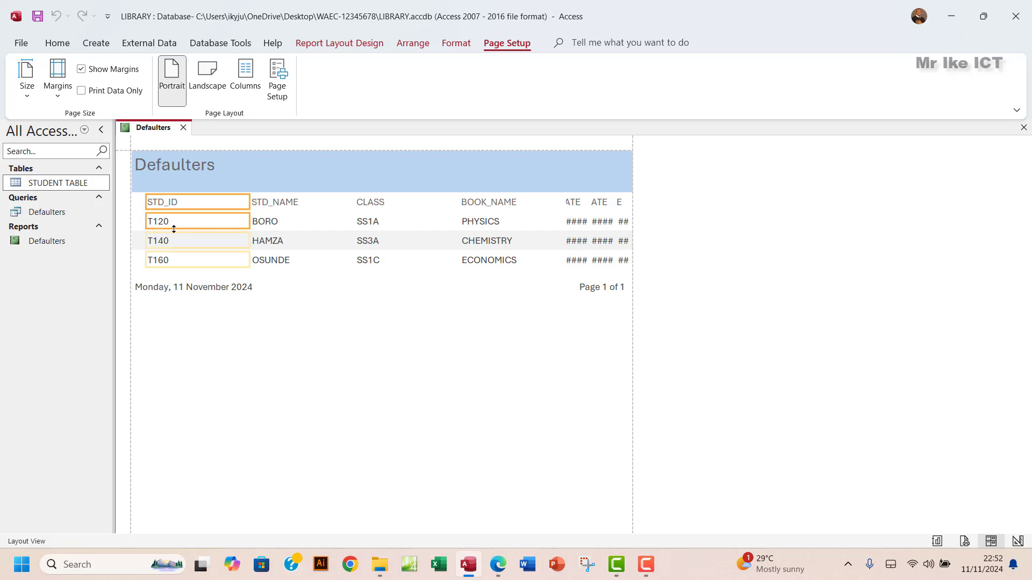
left_click(179, 205)
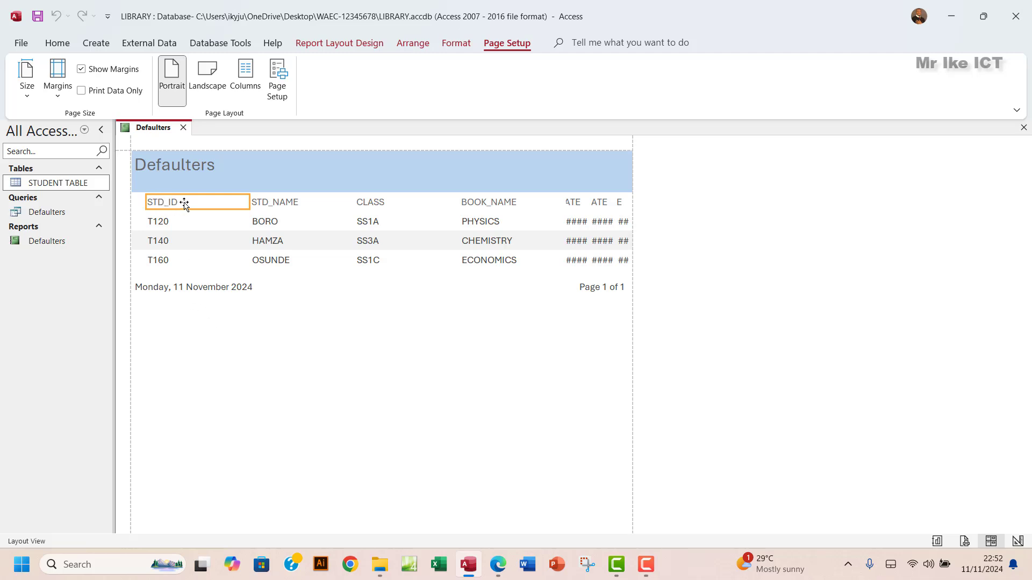
left_click(164, 222, "shift")
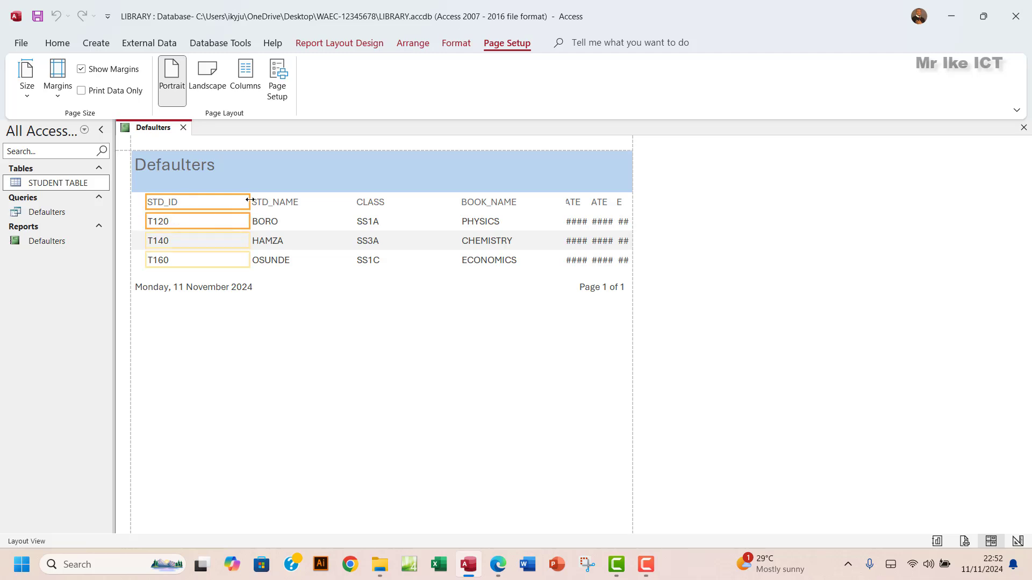
left_click_drag(250, 199, 184, 207)
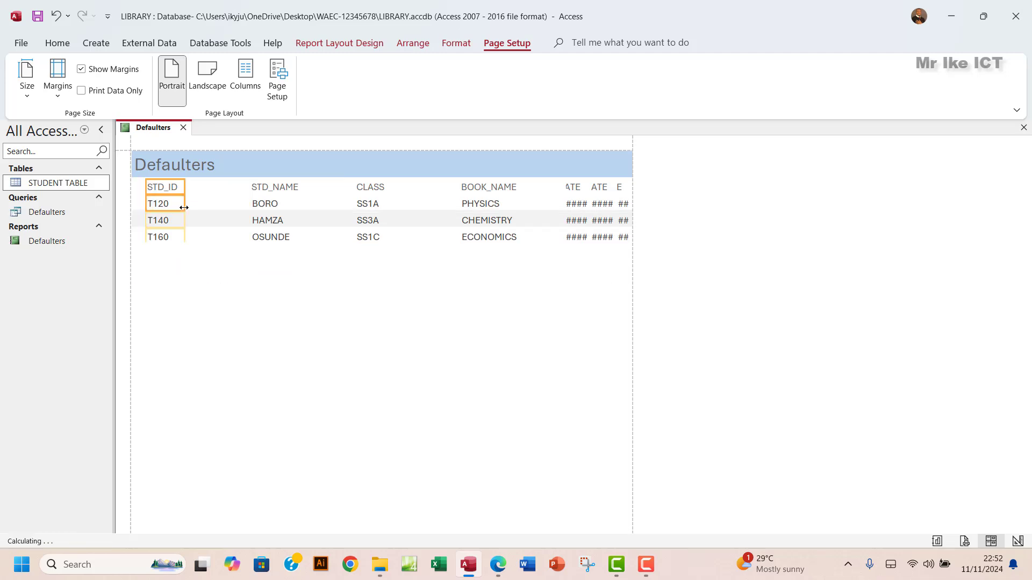
- Shift the STD_NAME and CLASS columns left and narrow them to close the gaps
left_click(274, 188)
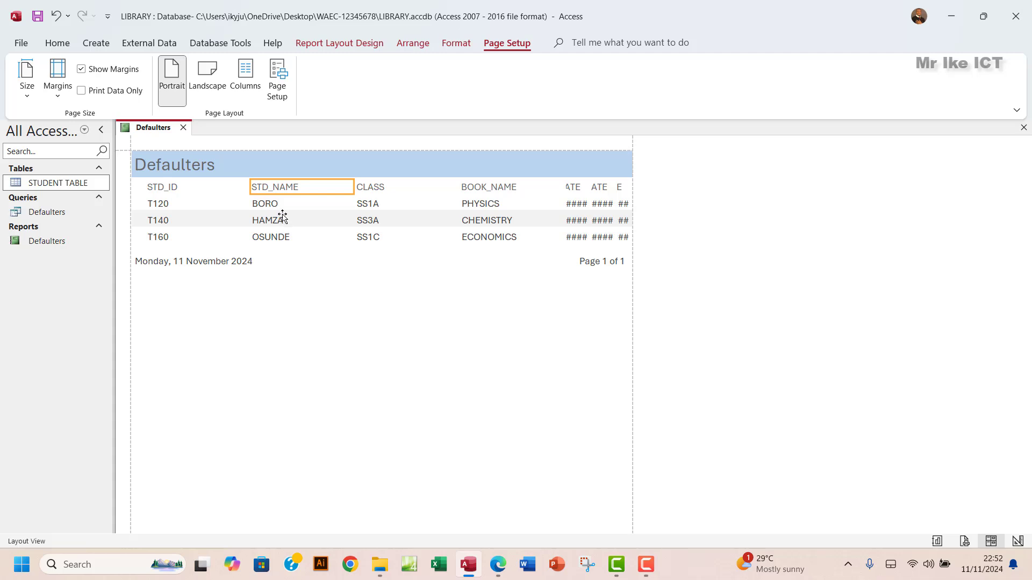
left_click(271, 207)
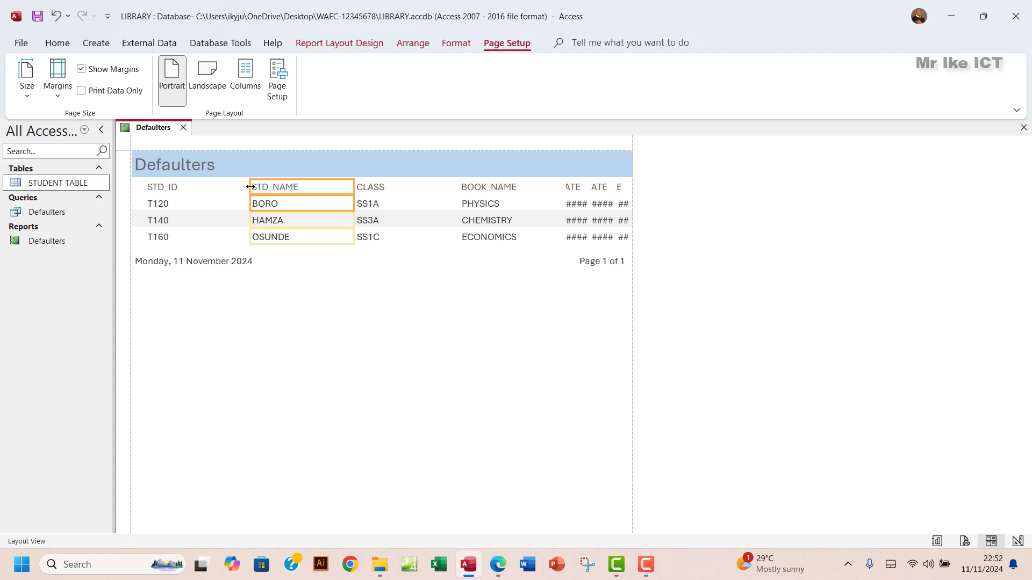
left_click_drag(250, 186, 193, 187)
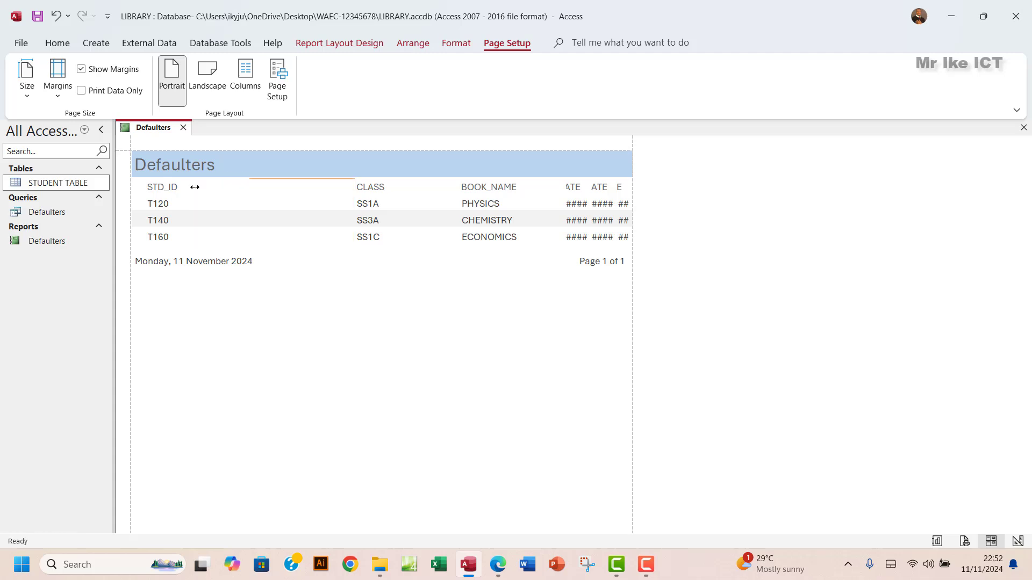
left_click_drag(353, 186, 250, 187)
left_click(370, 187)
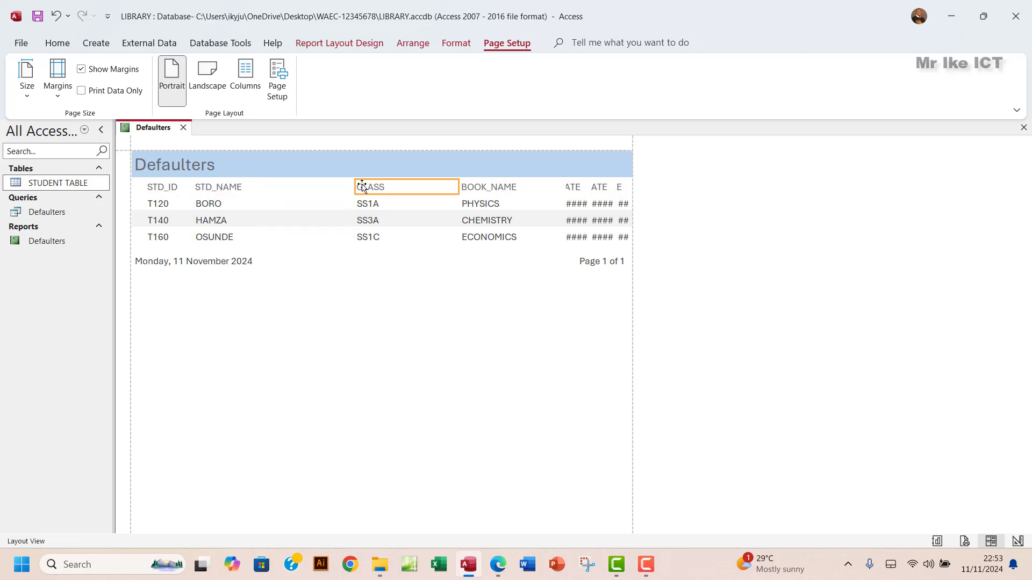
left_click(367, 204)
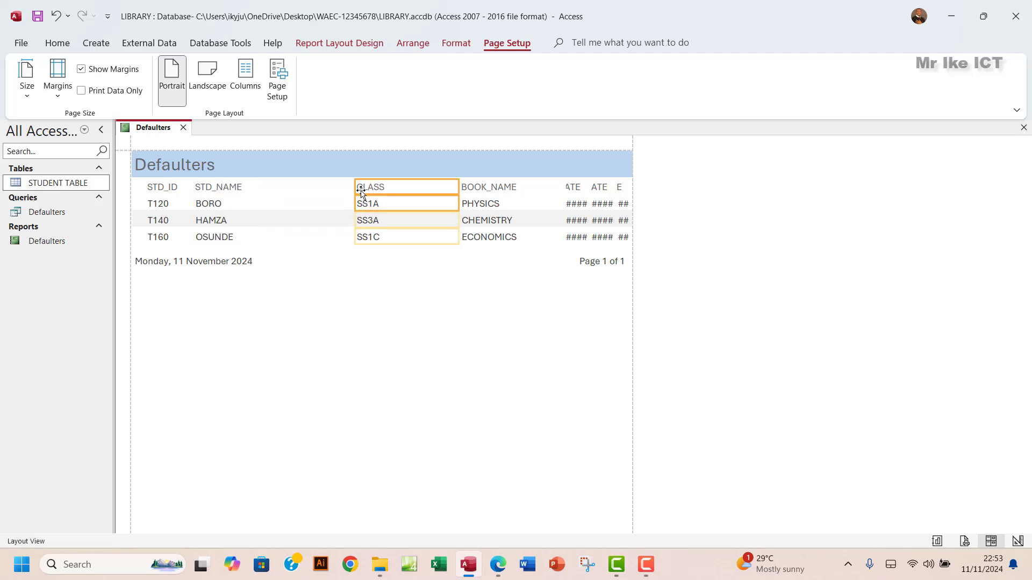
left_click_drag(355, 187, 251, 185)
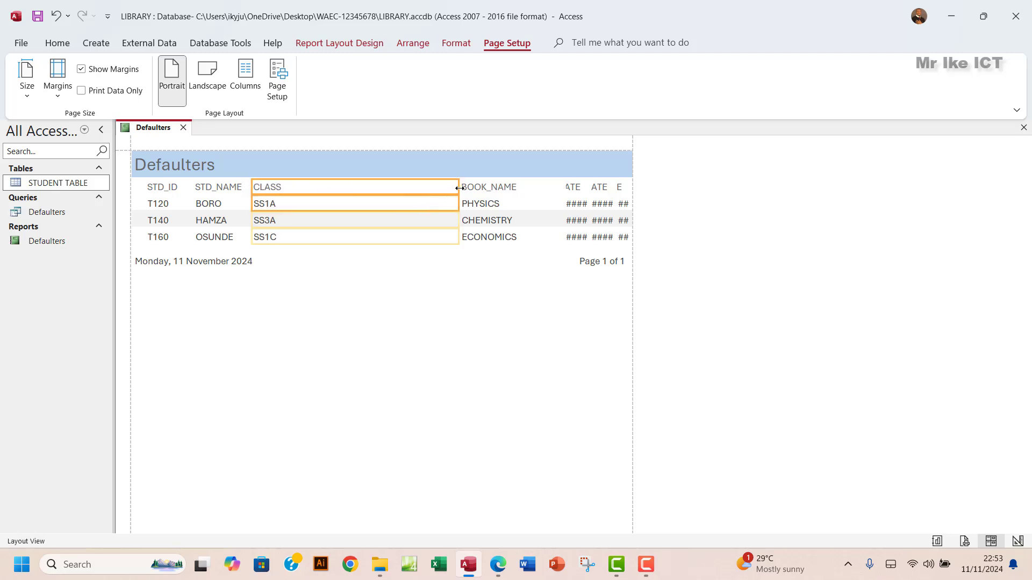
left_click_drag(459, 185, 297, 194)
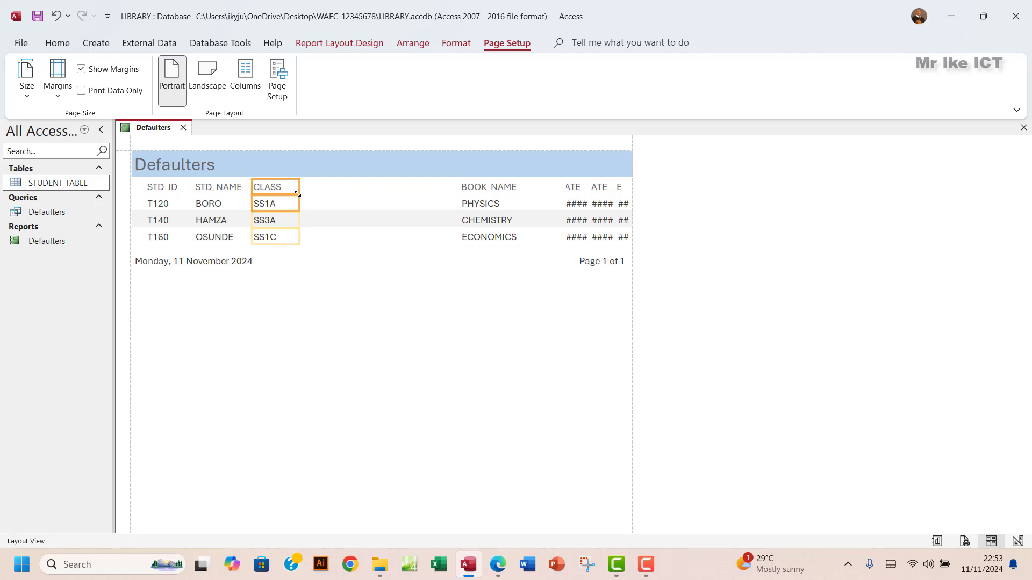
- Move BOOK_NAME left and widen ISSUE_DATE so its dates display in full
left_click(476, 185)
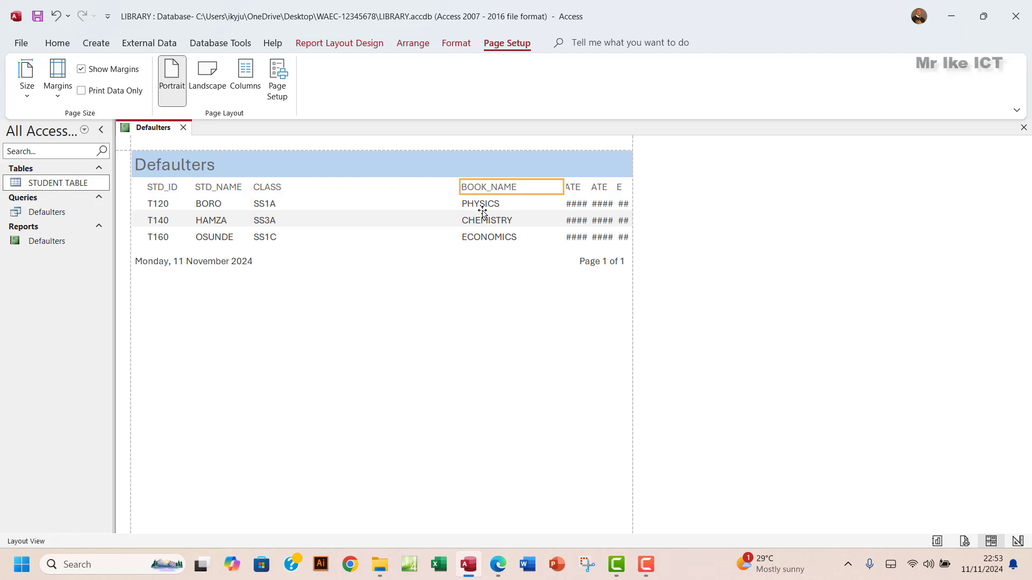
left_click(486, 212, "shift")
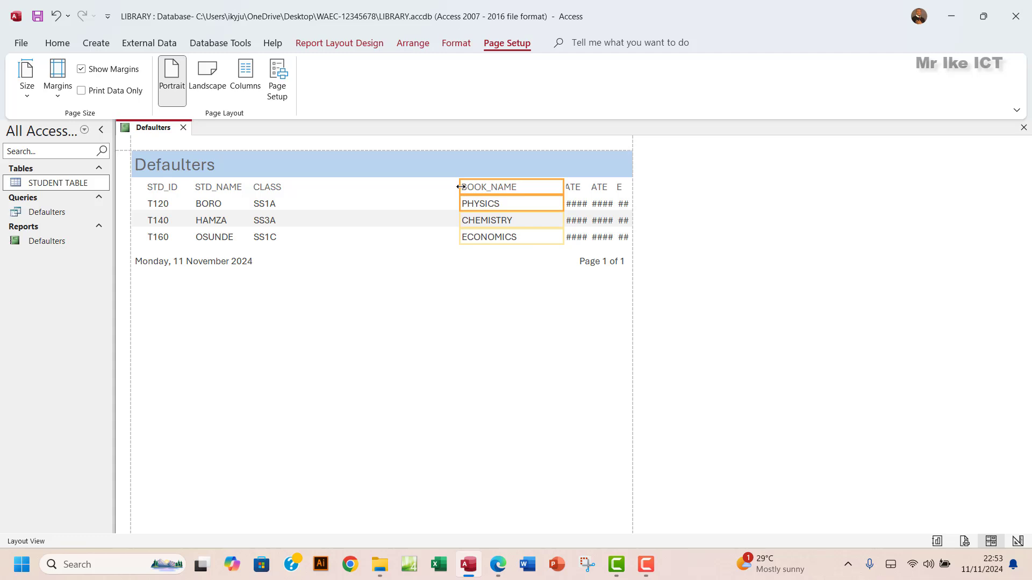
left_click_drag(461, 186, 295, 187)
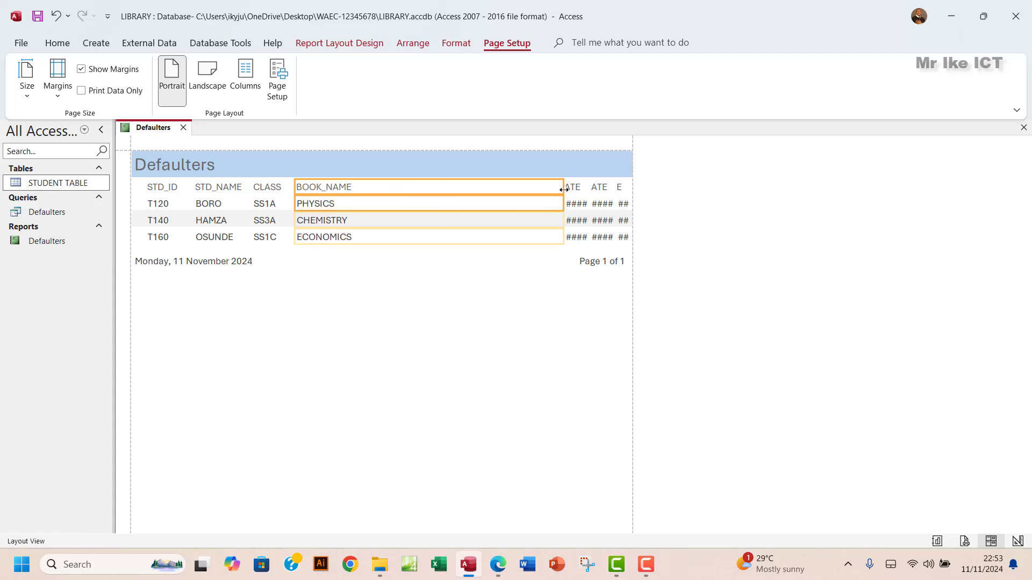
left_click_drag(563, 189, 369, 191)
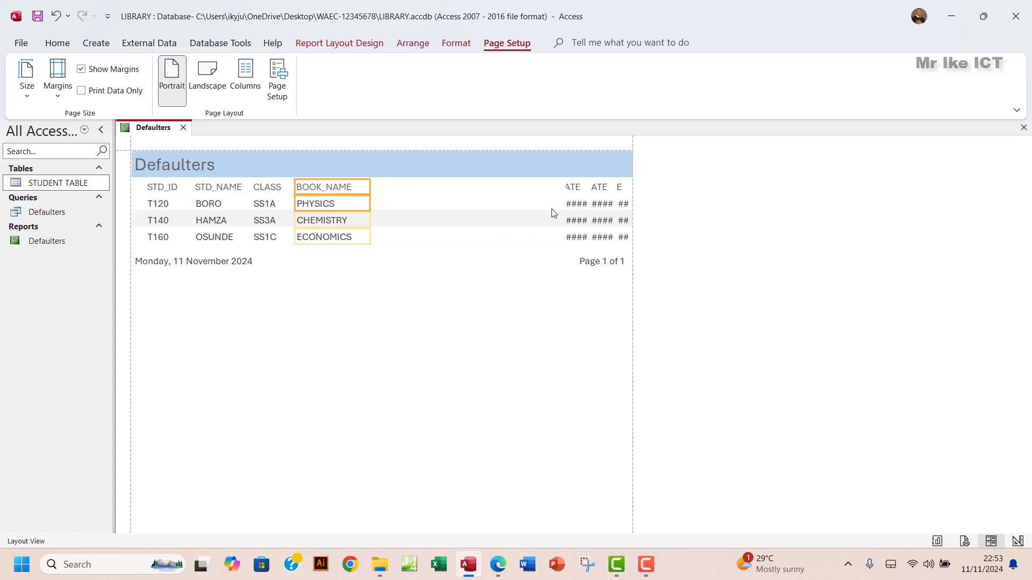
left_click(573, 187)
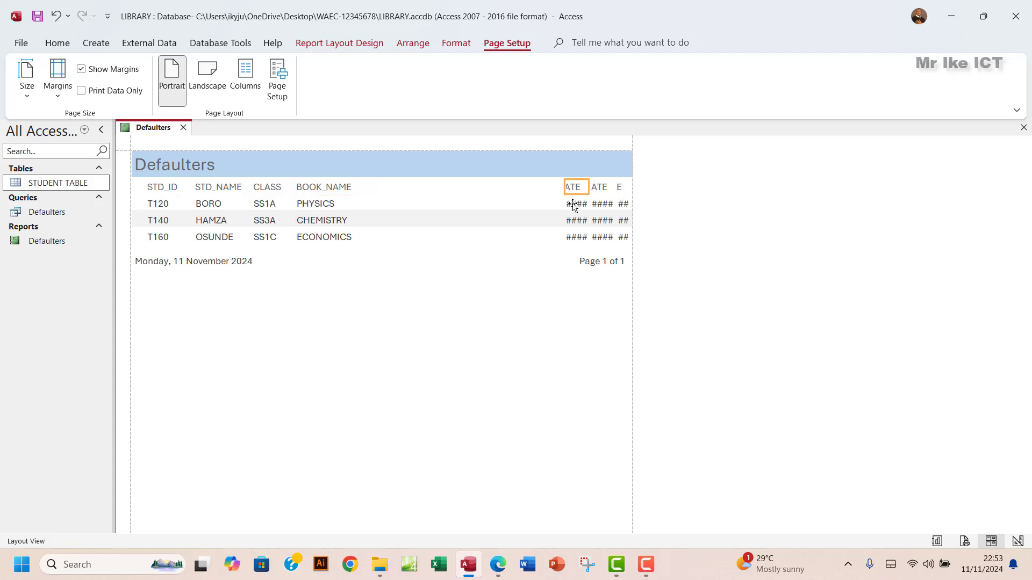
left_click(573, 204, "shift")
left_click(401, 189)
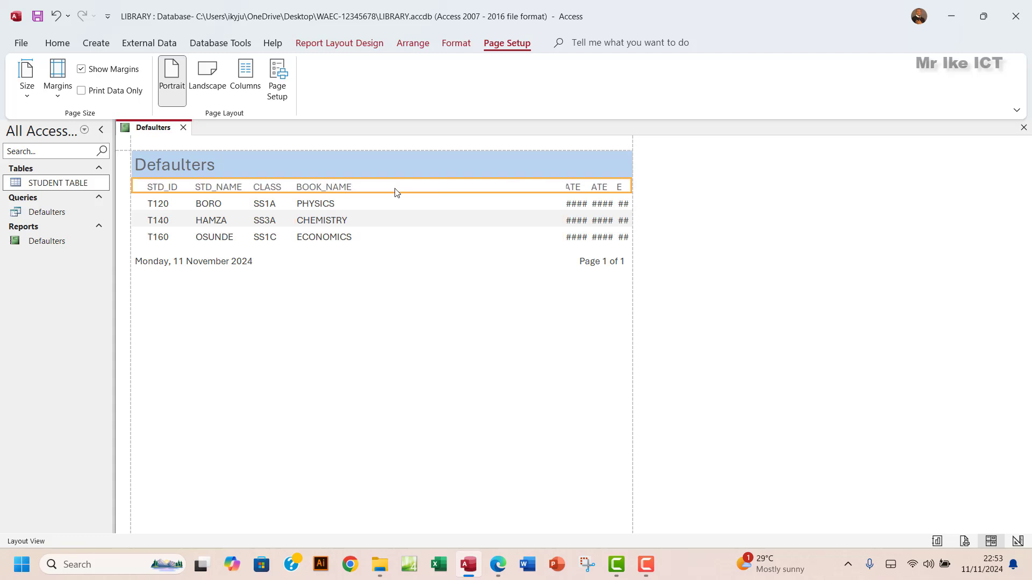
left_click(576, 187)
left_click(577, 209, "shift")
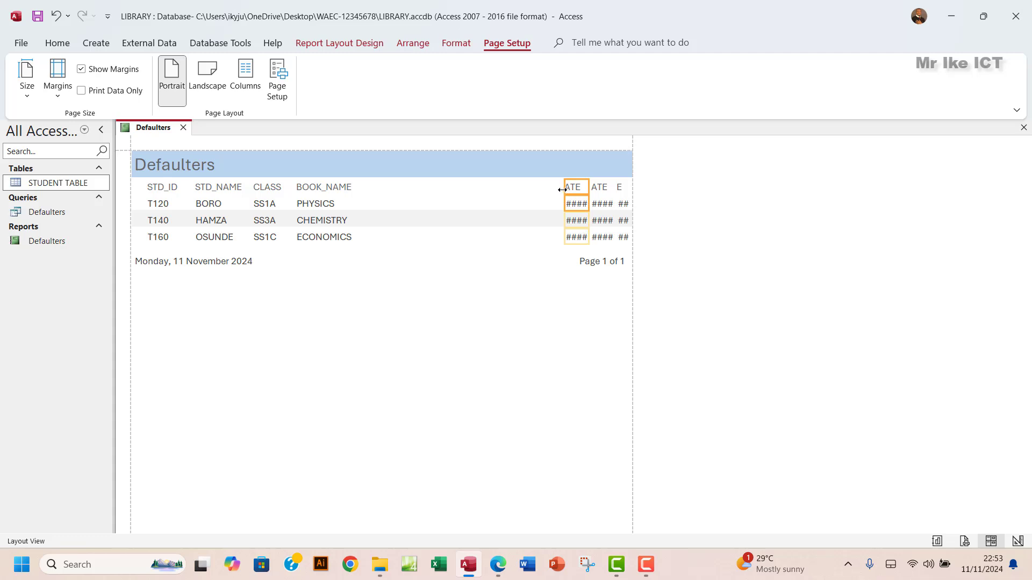
left_click_drag(562, 190, 389, 193)
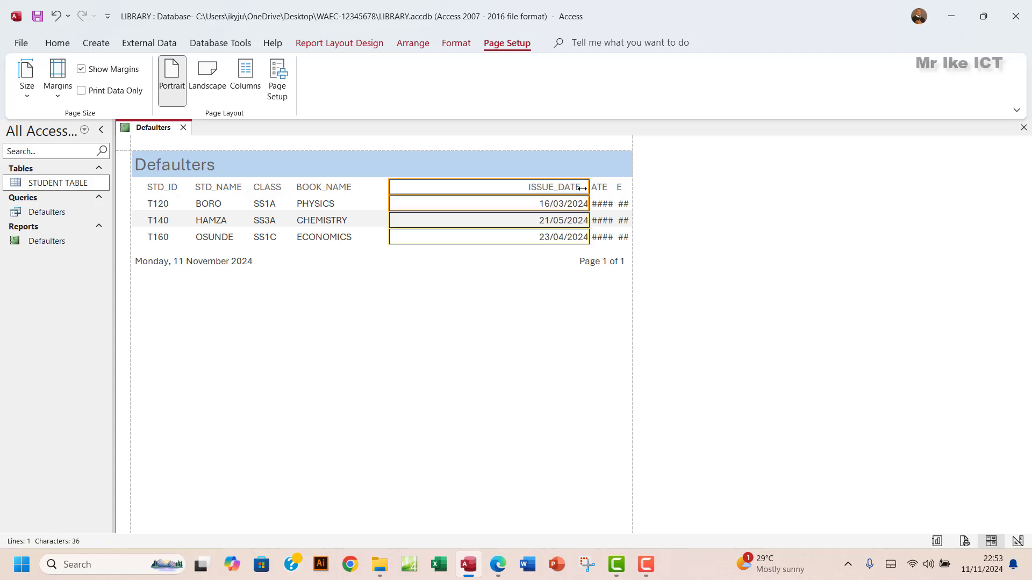
left_click_drag(581, 188, 366, 186)
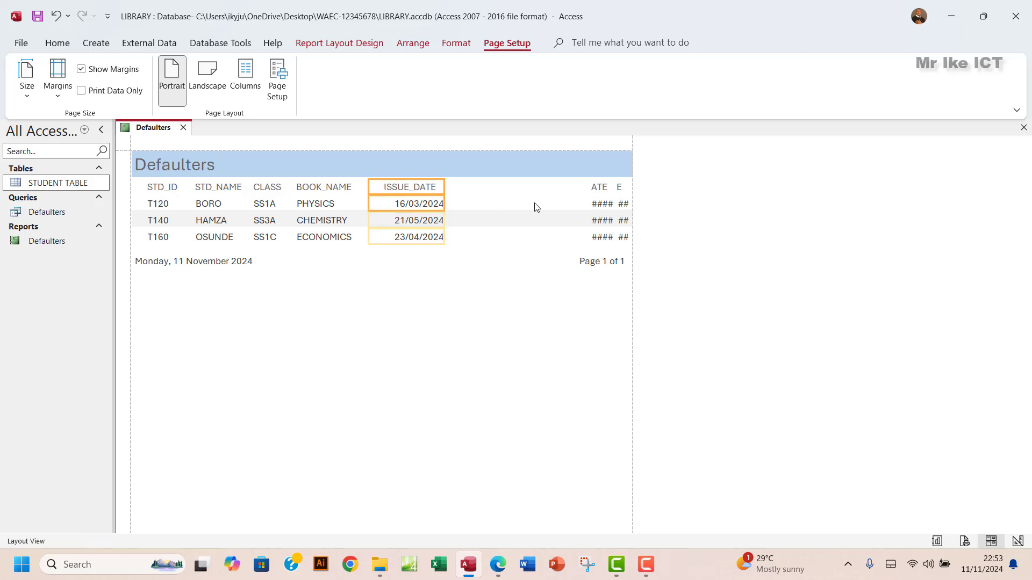
- Widen DUE_DATE and RTD_DATE so all dates show, keeping RTD_DATE within the page
left_click(600, 188)
left_click(603, 207, "shift")
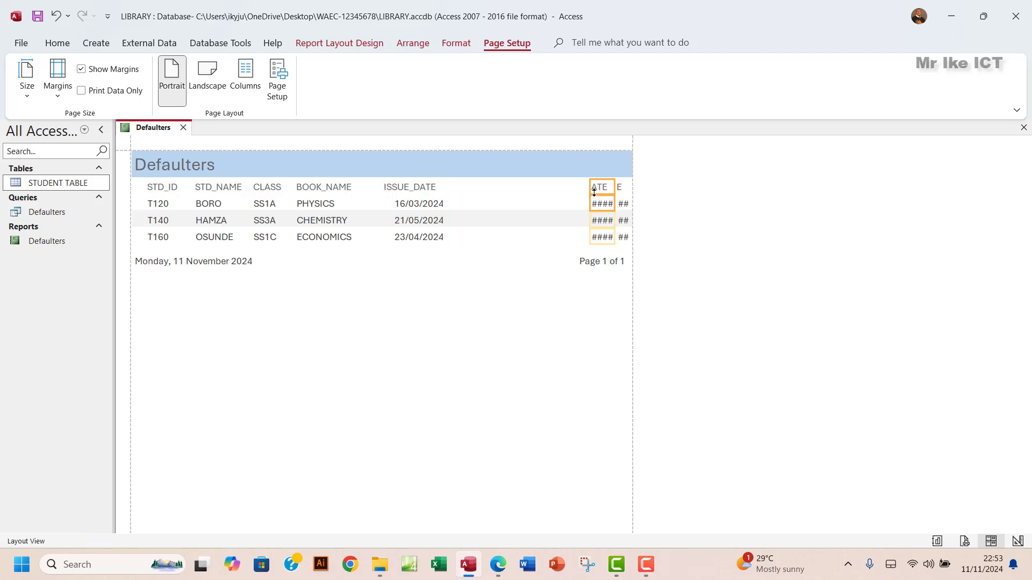
left_click_drag(590, 187, 454, 191)
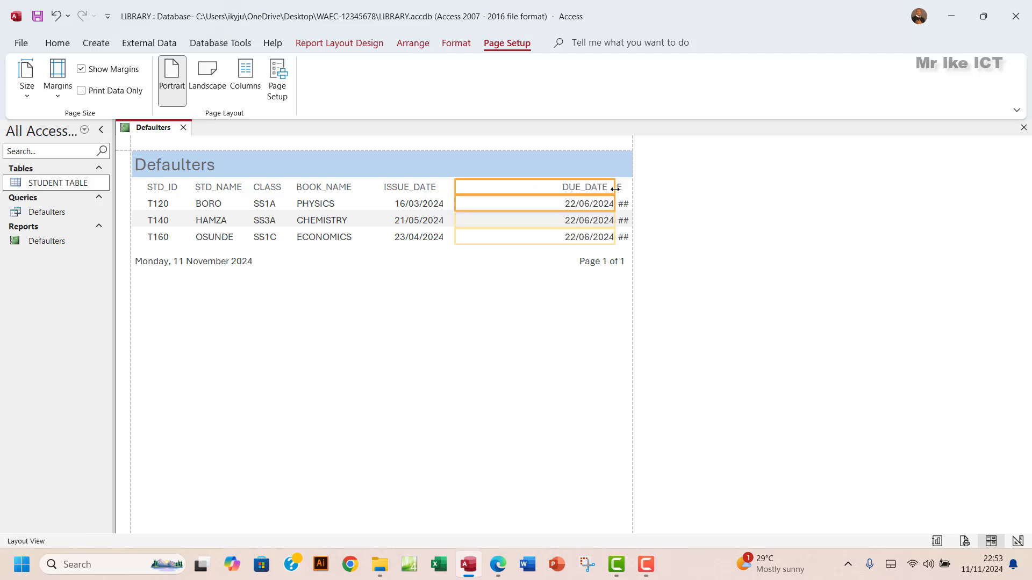
left_click_drag(615, 191, 525, 194)
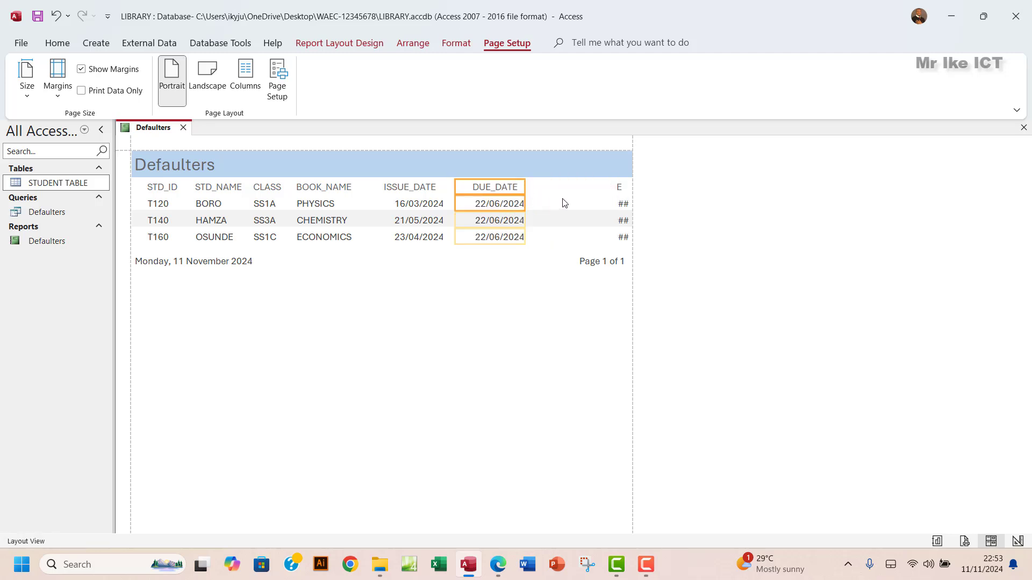
left_click(621, 189)
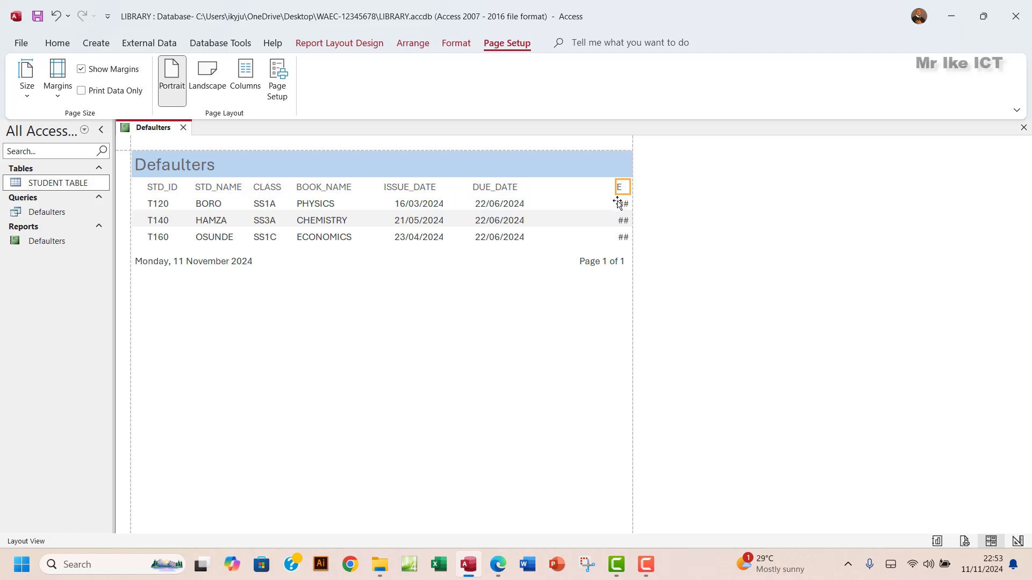
left_click(625, 205, "shift")
left_click_drag(615, 201, 531, 203)
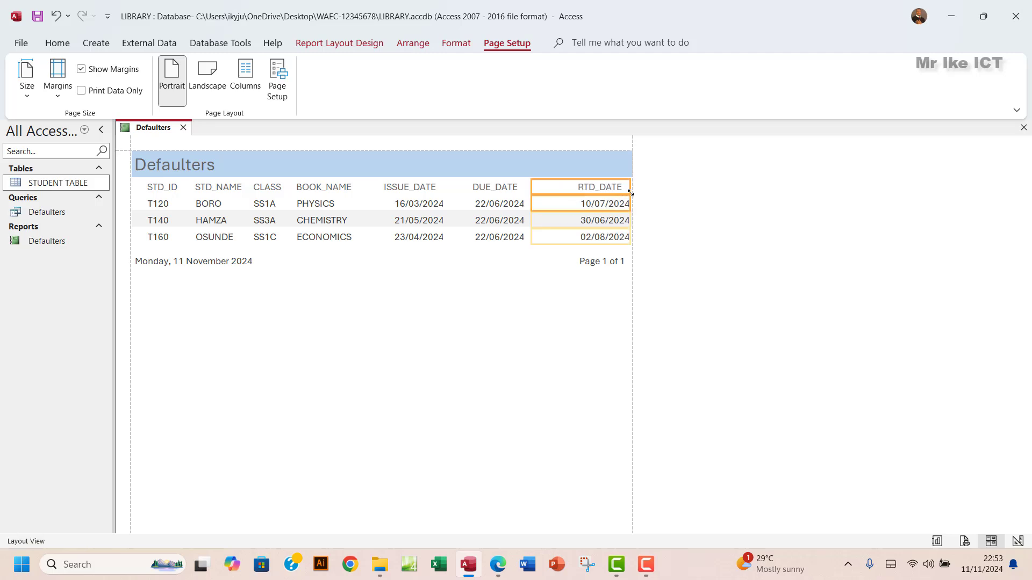
left_click_drag(628, 188, 602, 188)
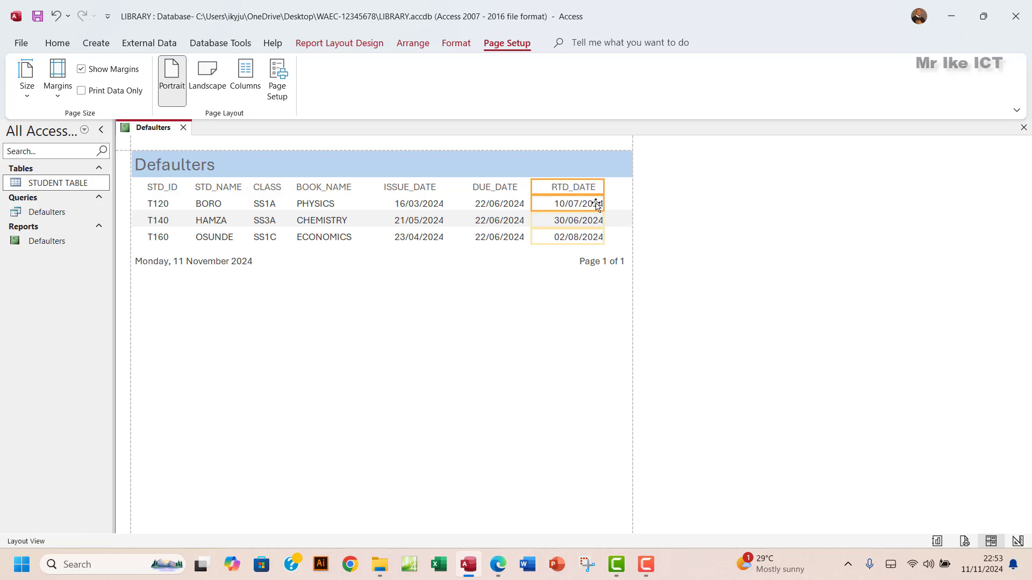
left_click(554, 261)
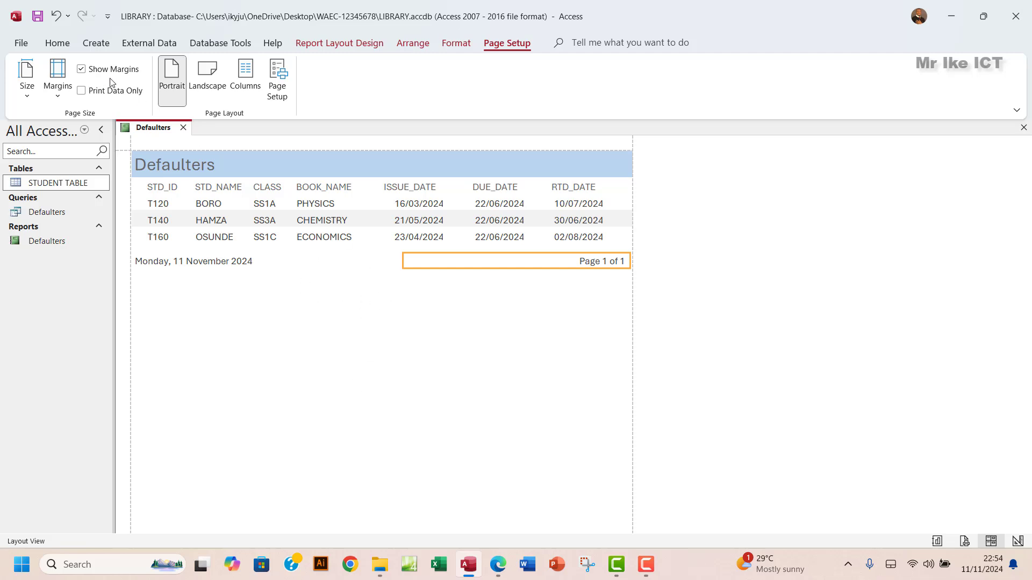
- Switch the Defaulters report to Design view
left_click(328, 44)
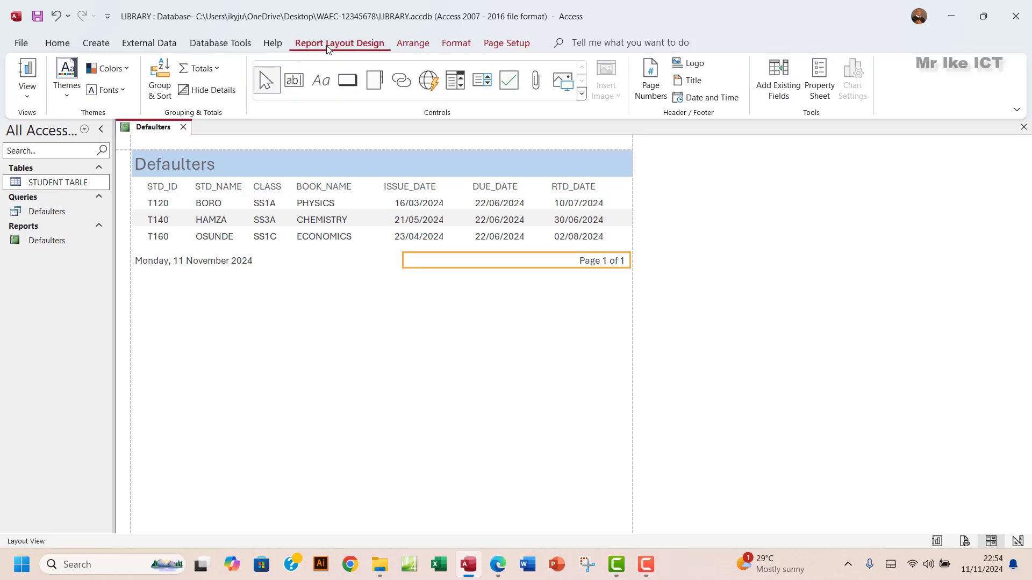
left_click(29, 100)
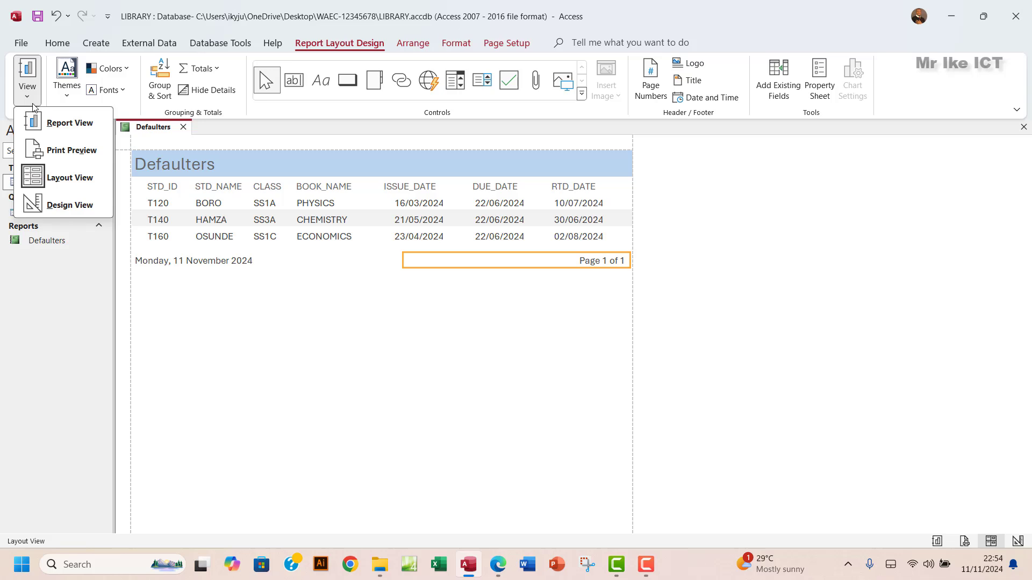
left_click(65, 209)
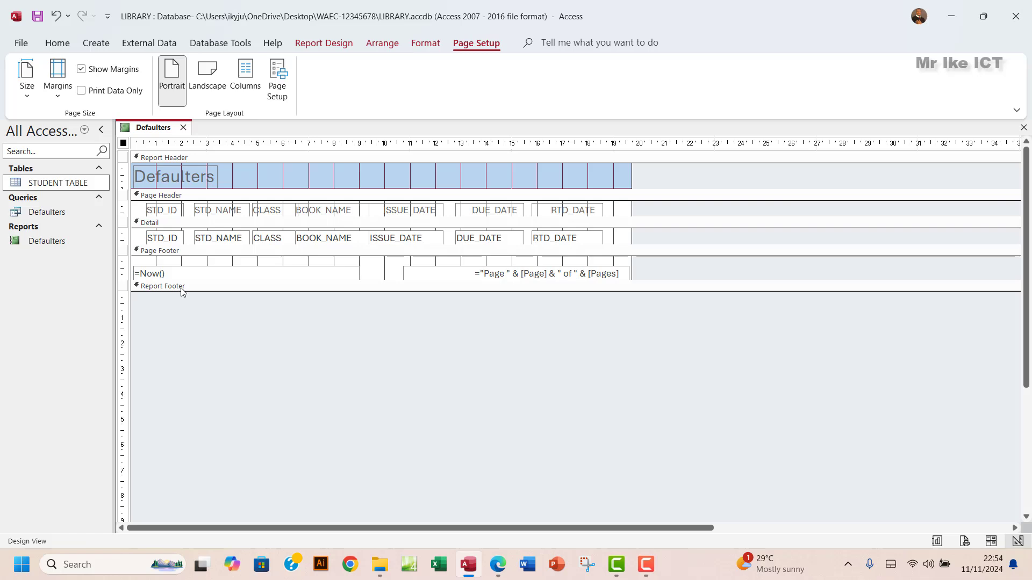
- Drag the Report Footer bar down to enlarge the Page Footer below the date and page number
left_click_drag(305, 293, 328, 290)
mouse_move(388, 280)
left_mouse_down()
mouse_move(387, 307)
mouse_move(394, 293)
mouse_move(373, 283)
left_mouse_up()
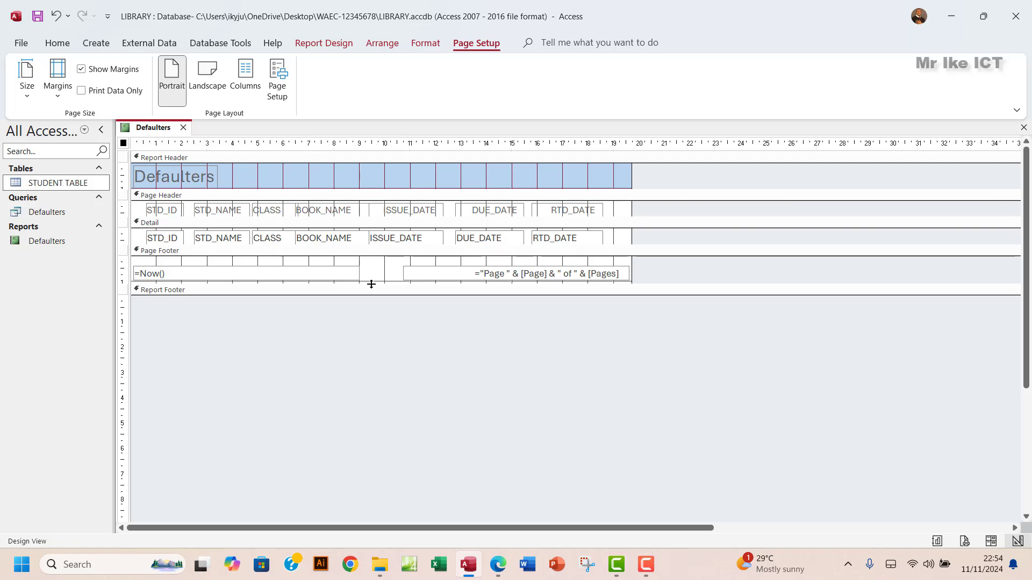
left_click_drag(371, 284, 371, 317)
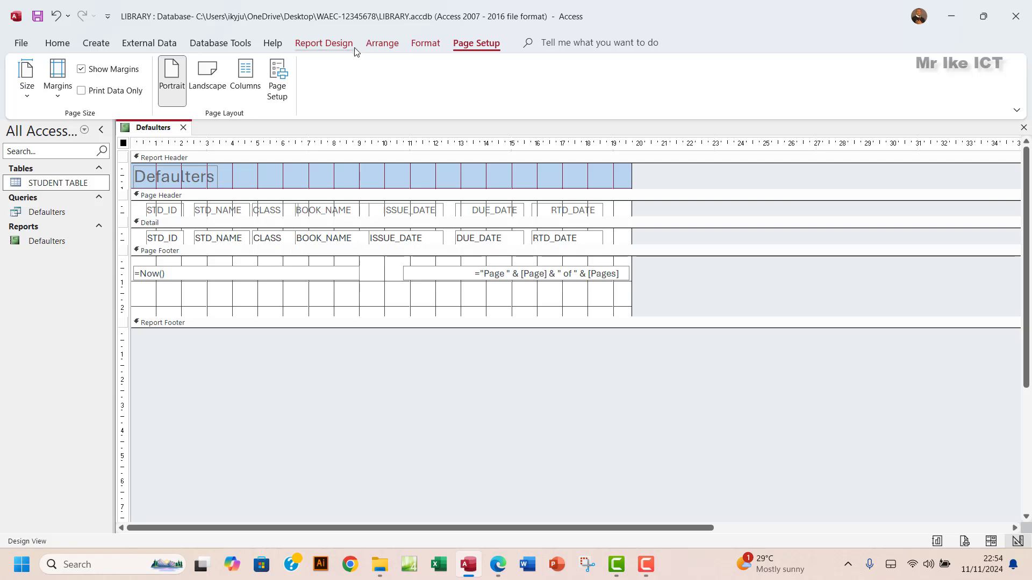
- Draw a label in the Page Footer and type the candidate's full name in it
left_click(324, 47)
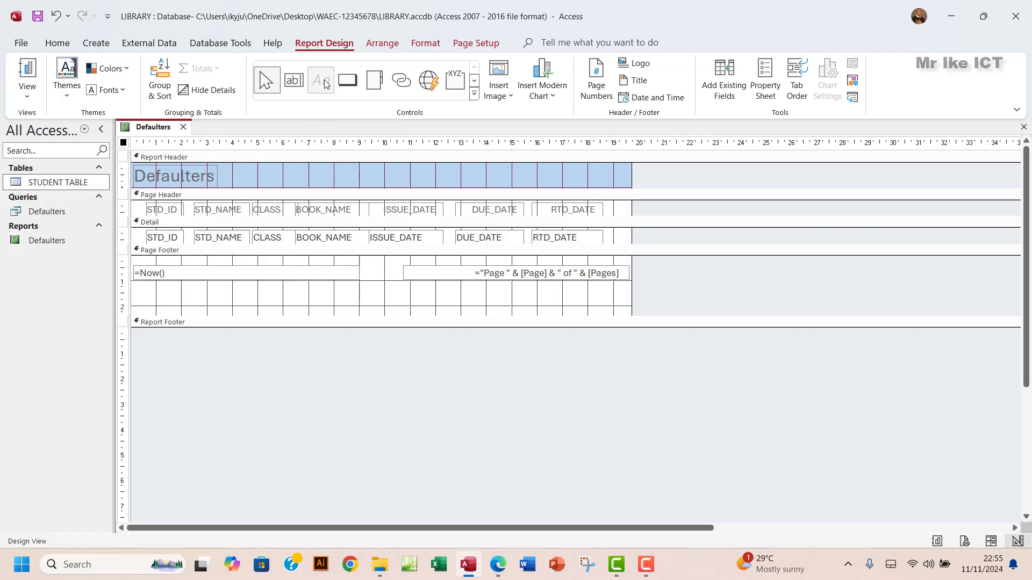
left_click(324, 81)
left_click_drag(264, 286, 485, 308)
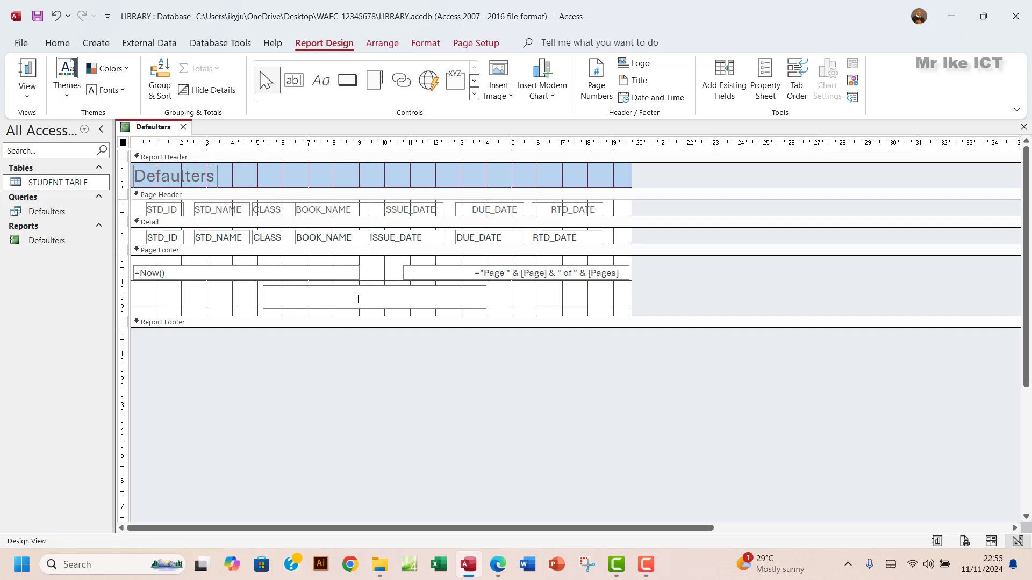
left_click(240, 295)
left_click(265, 296)
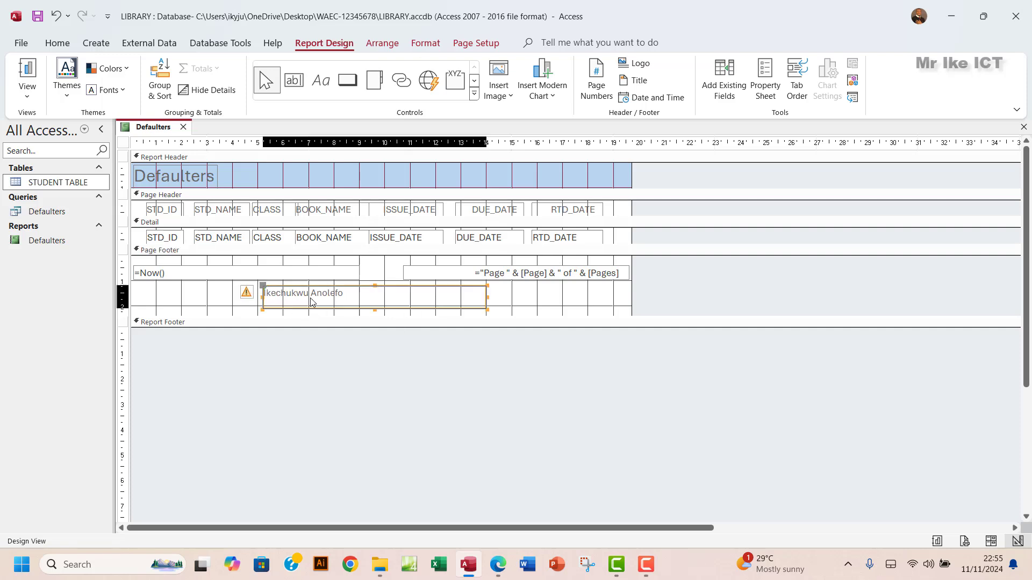
- Move and narrow the name label so it sits centred beneath the date and page number
left_click(269, 295)
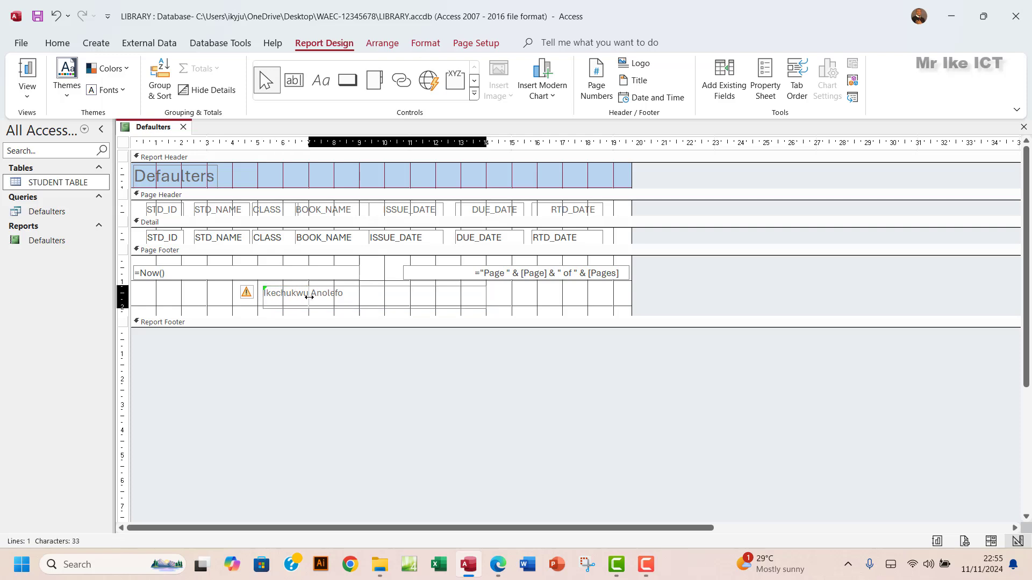
left_click_drag(308, 297, 328, 296)
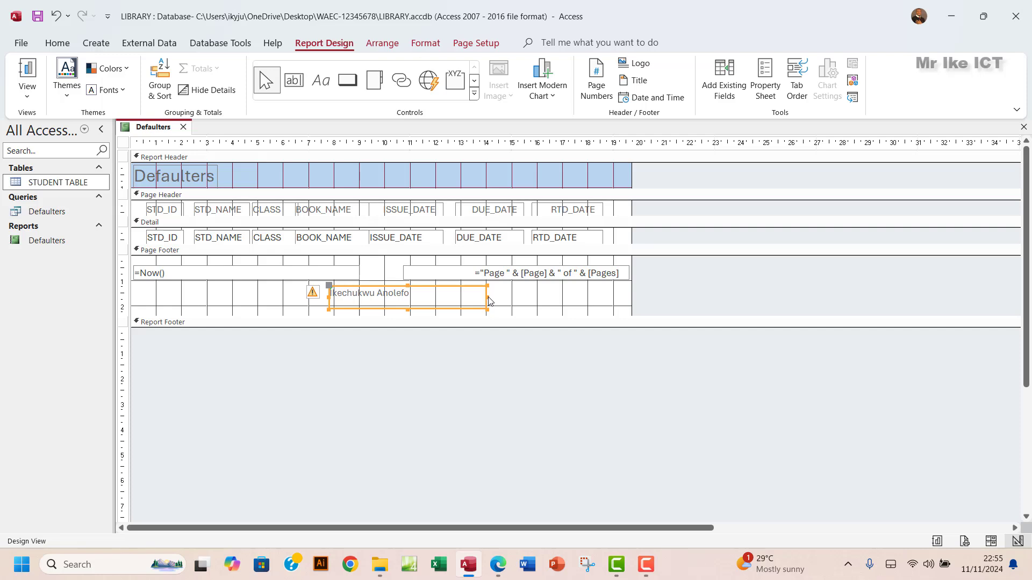
left_click_drag(485, 297, 433, 298)
left_click(29, 98)
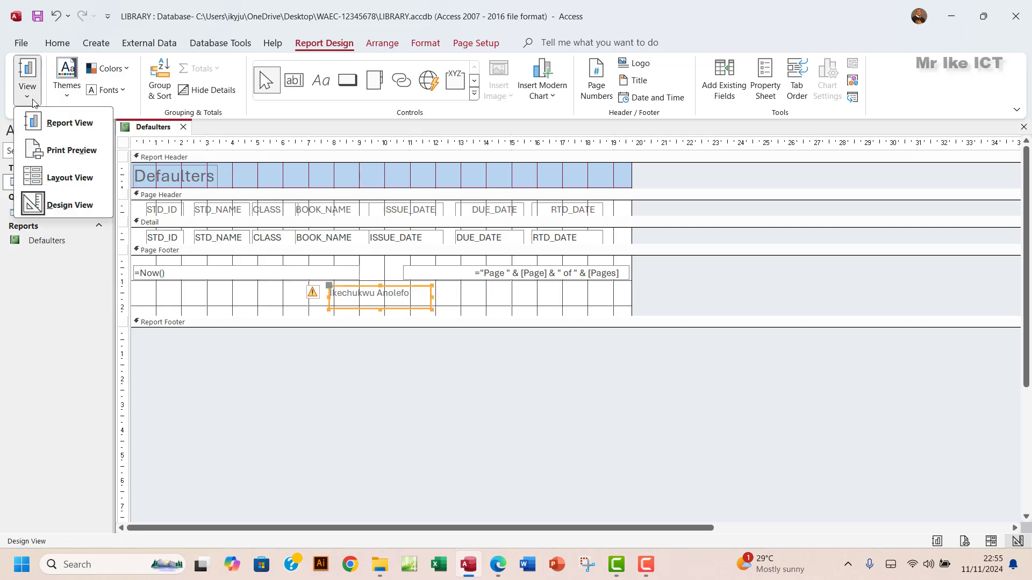
- Open Print Preview and scroll to check the name in the footer, then zoom out to the whole page
left_click(59, 146)
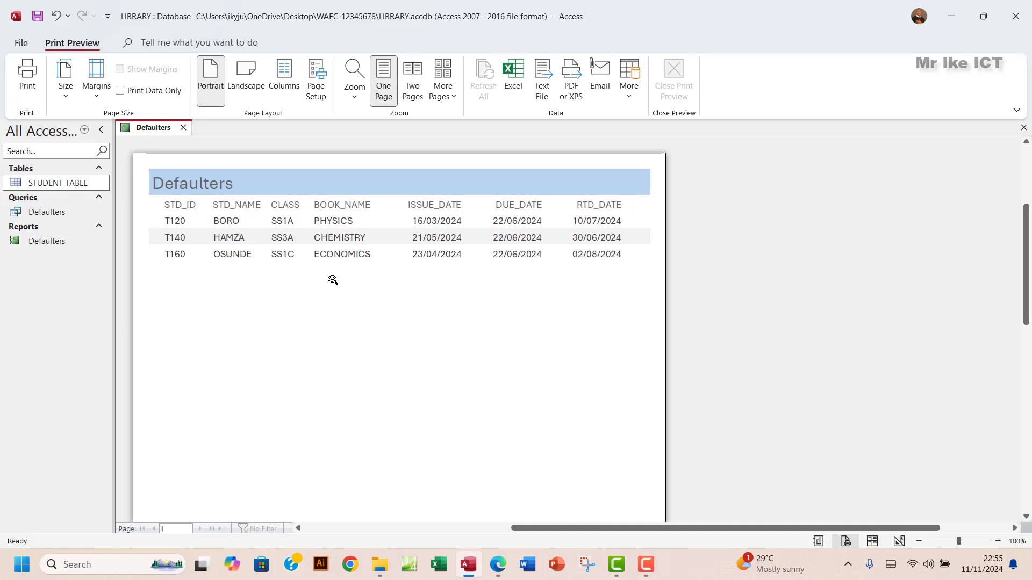
scroll(332, 280, "down", 5)
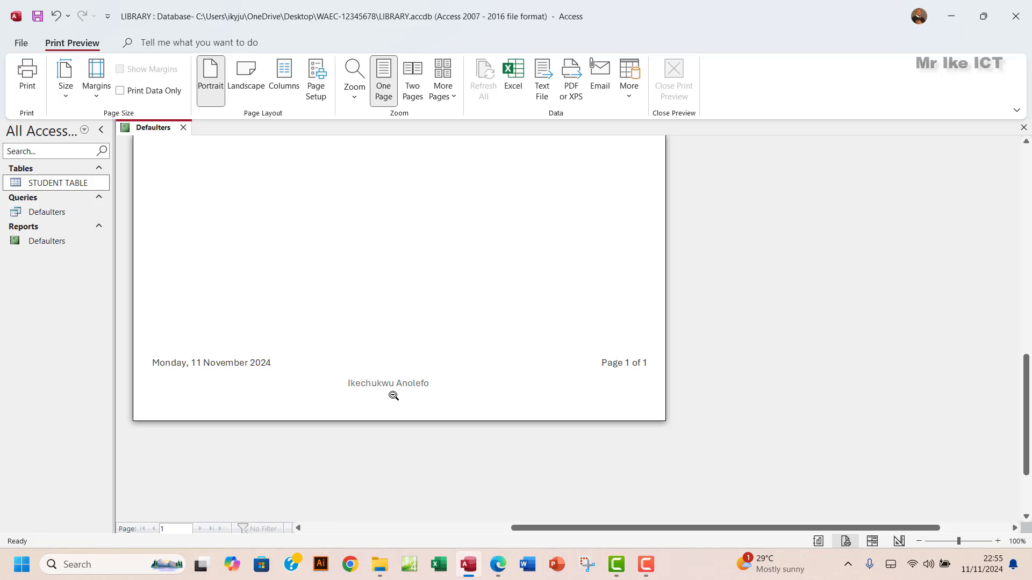
scroll(413, 387, "up", 1)
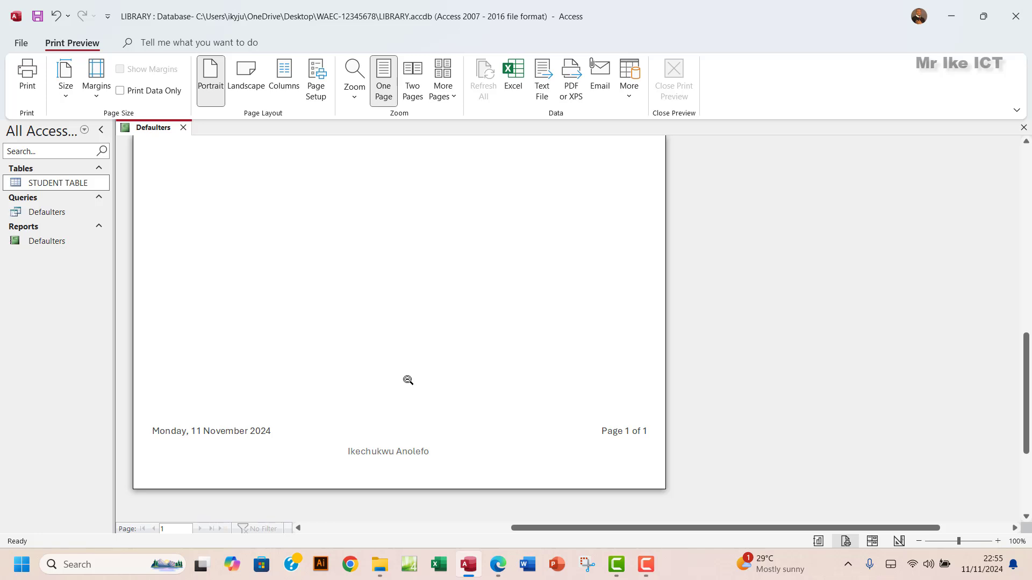
scroll(408, 381, "up", 5)
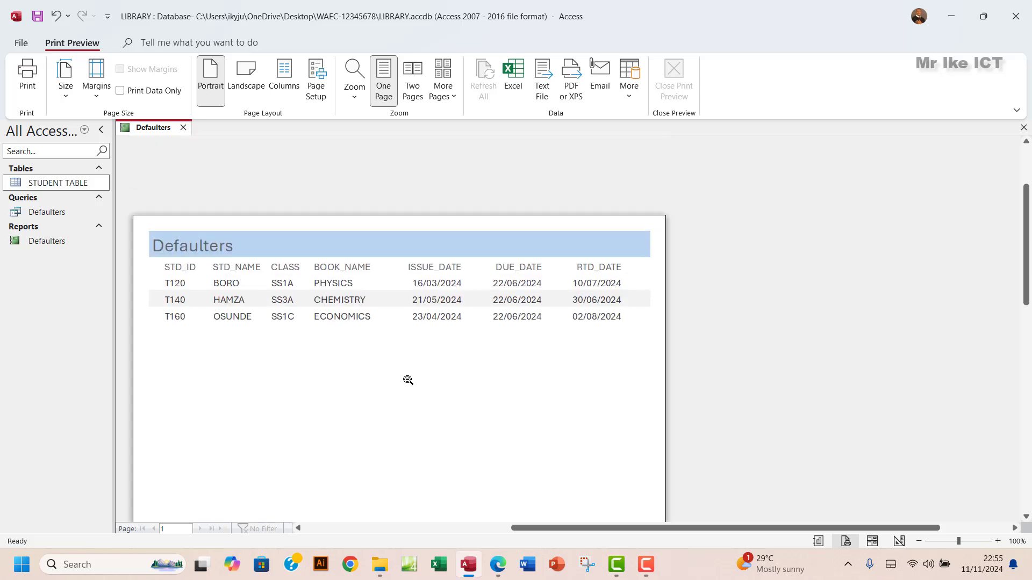
scroll(408, 380, "down", 2)
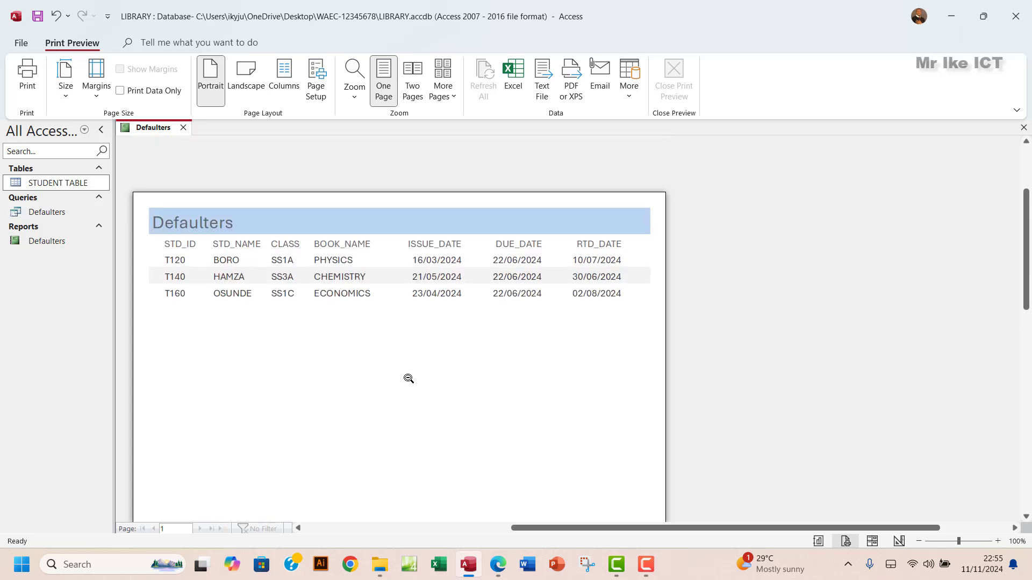
scroll(409, 379, "down", 1)
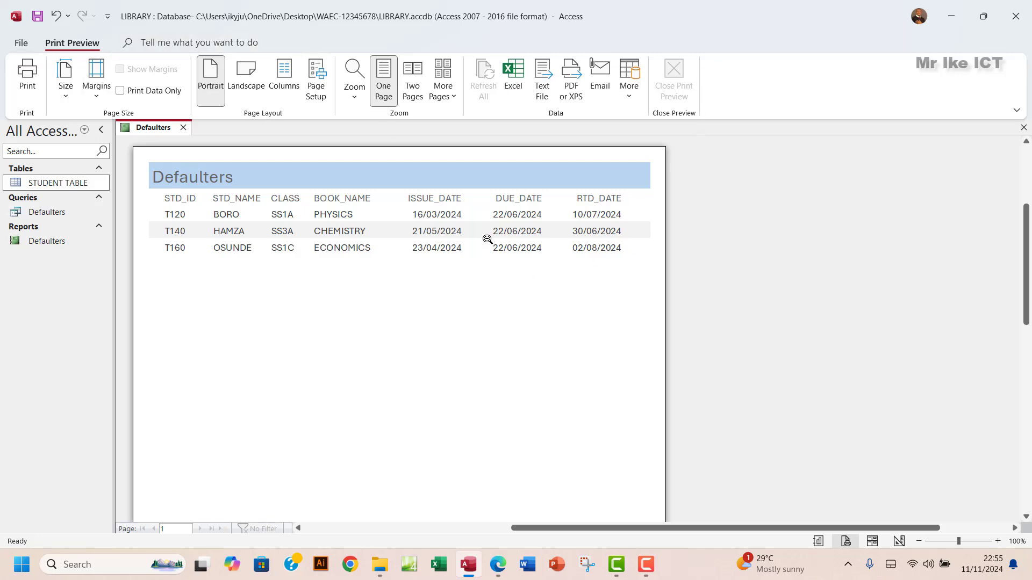
left_click(454, 318)
- Close Print Preview and switch the report to Layout view
left_click(673, 81)
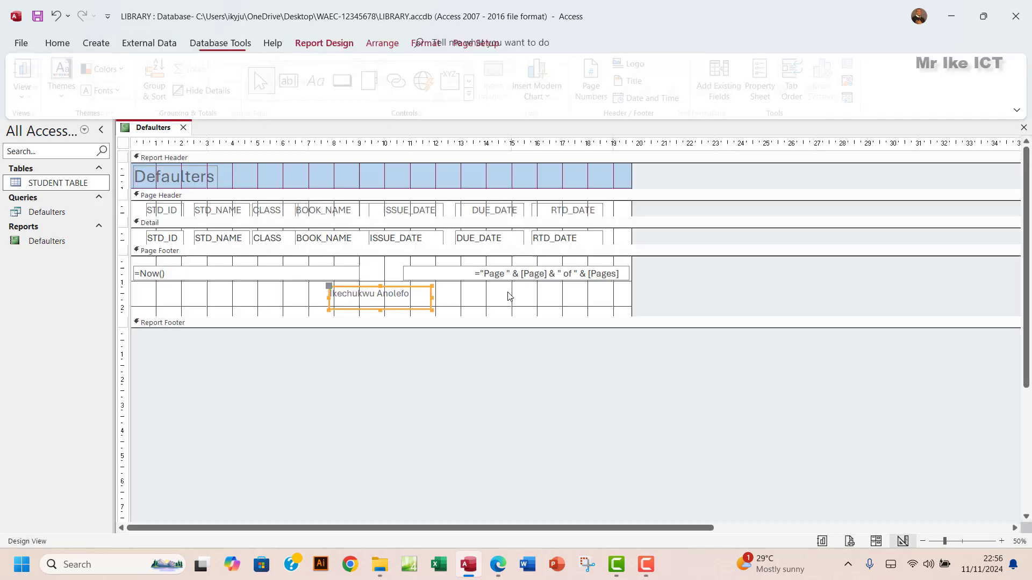
left_click(27, 91)
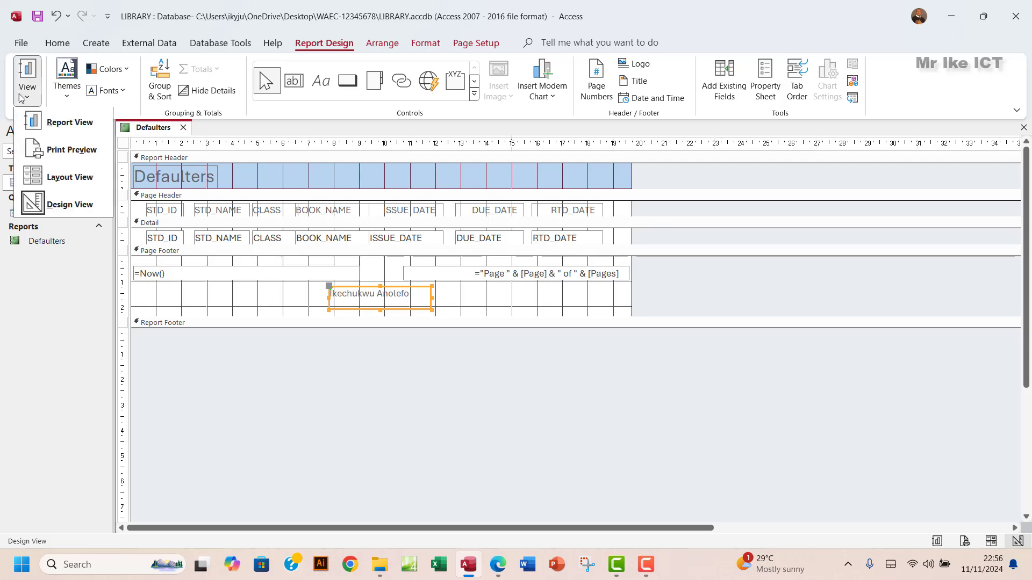
left_click(52, 183)
- Highlight task (d) about inserting a footer with the full name in the exam PDF
left_click(498, 563)
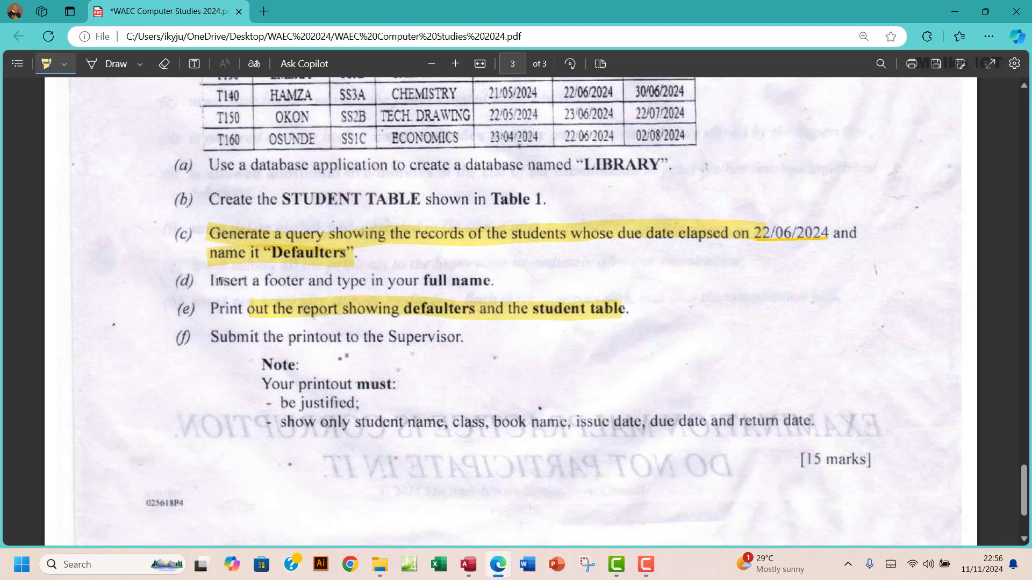
left_click_drag(210, 280, 494, 280)
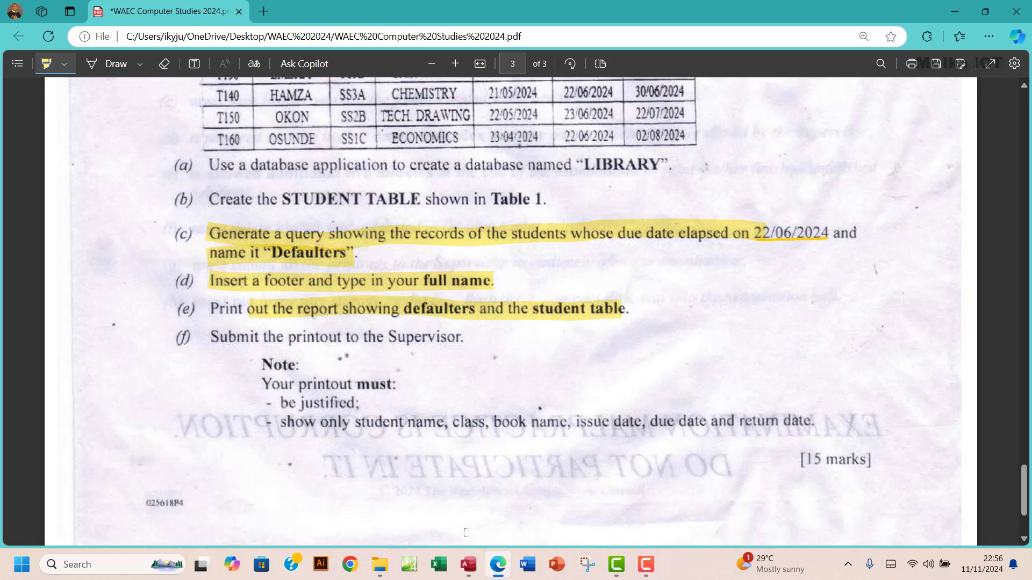
- Edit the report title label so it reads 'Student: Defaulters'
left_click(468, 564)
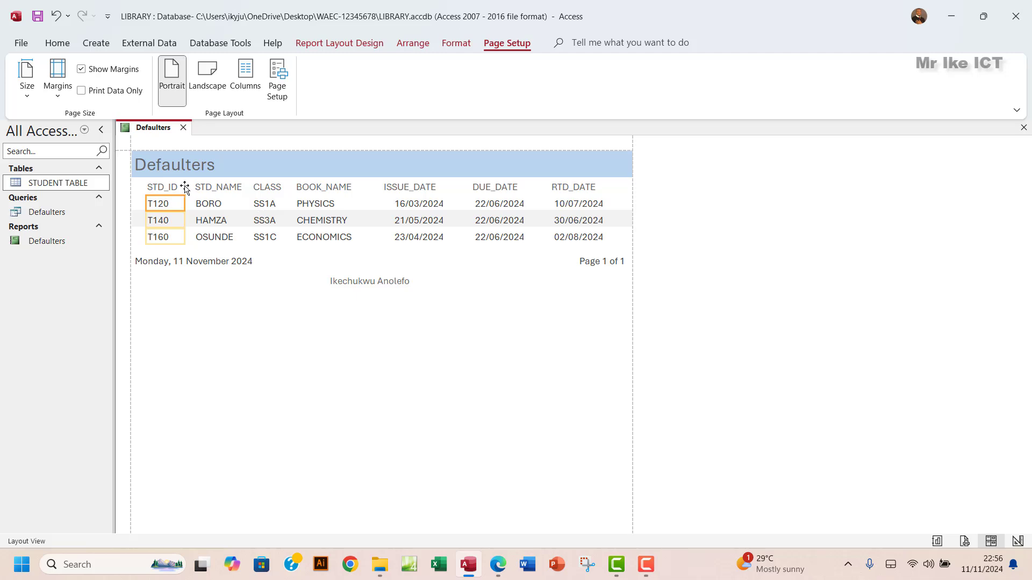
left_click(164, 168)
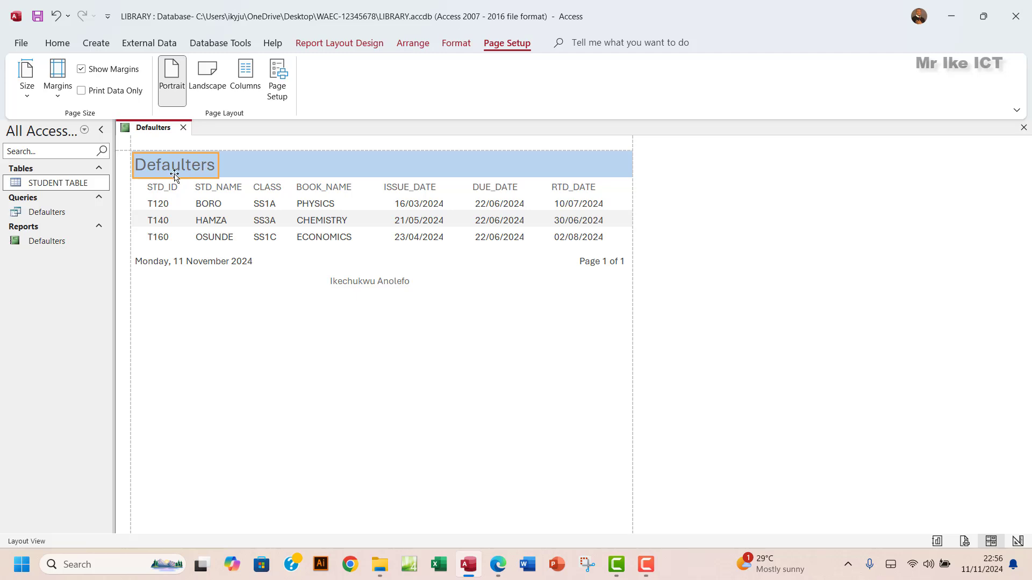
double_click(217, 165)
left_click(217, 165)
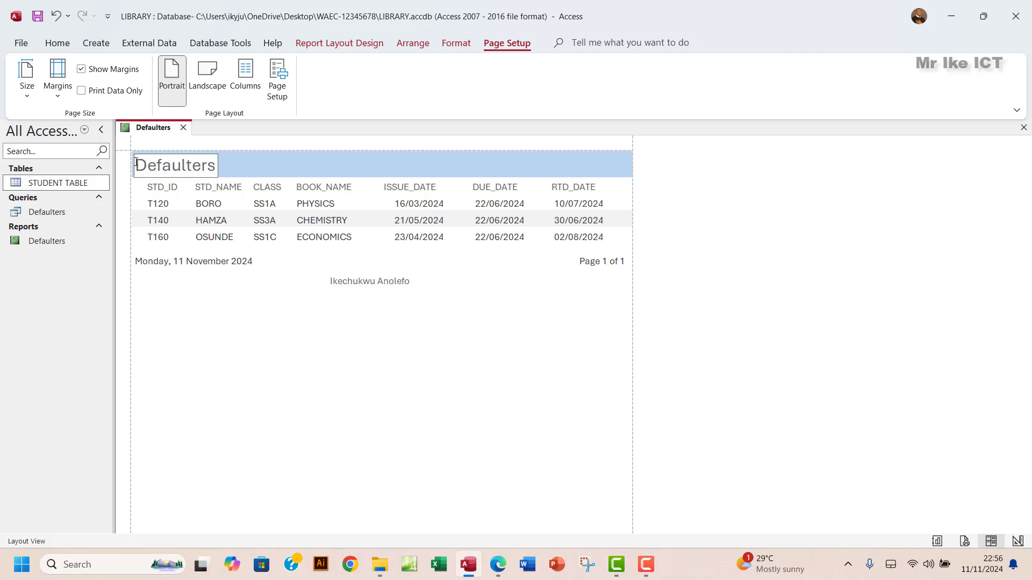
type("Dt")
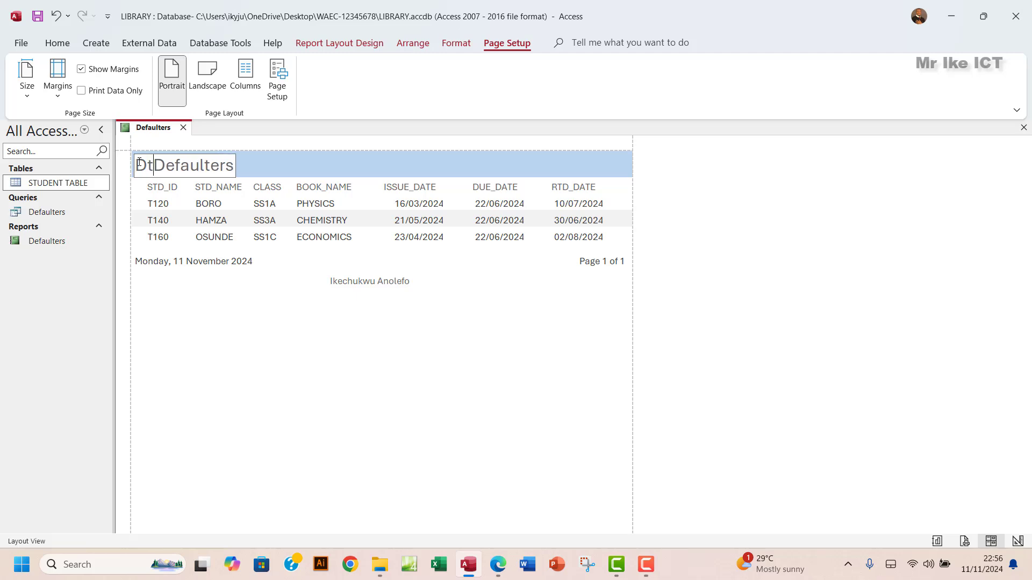
key("BackSpace")
key("BackSpace")
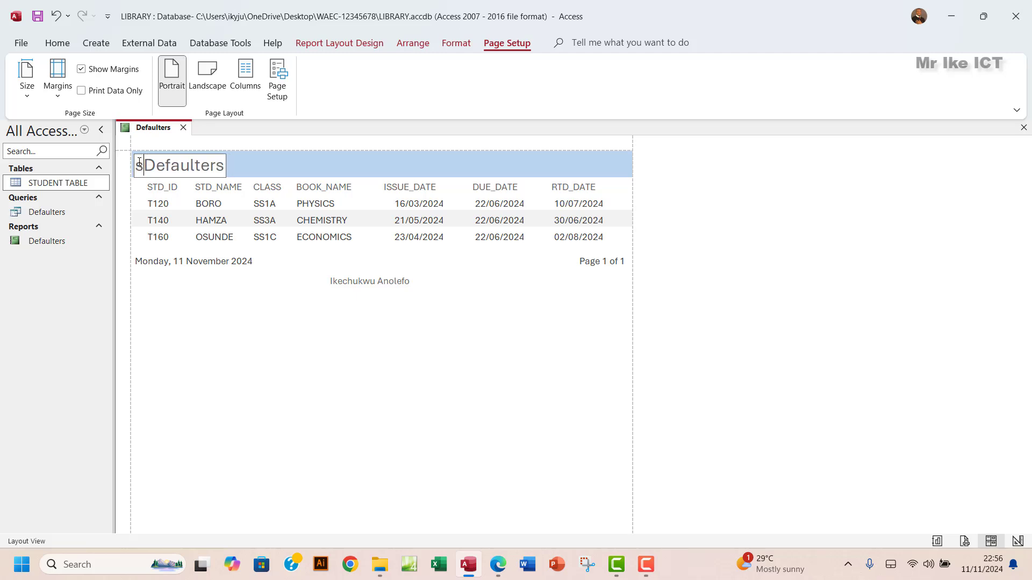
type("Ste")
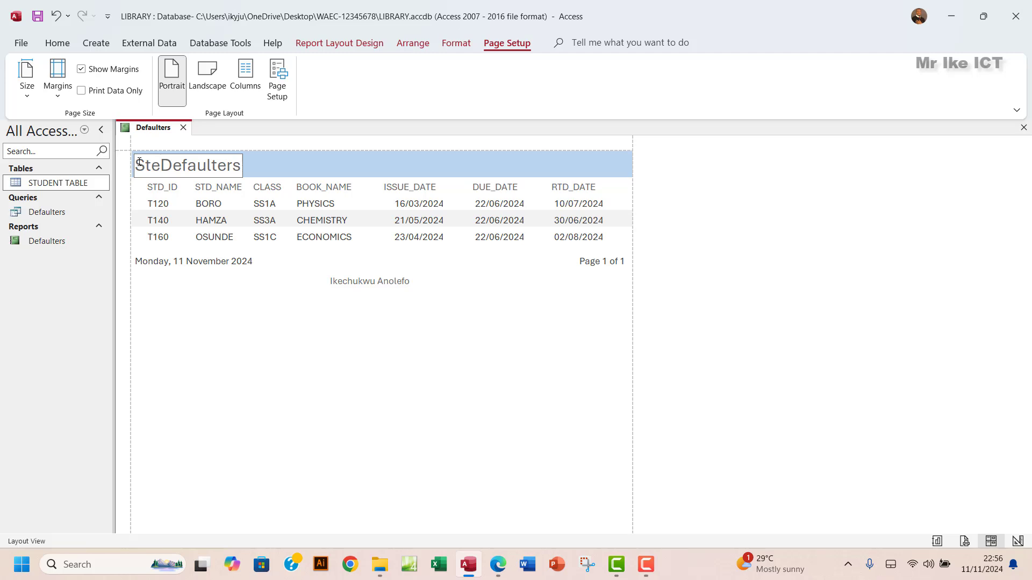
key("BackSpace")
key("BackSpace")
type("tue")
key("BackSpace")
type("d")
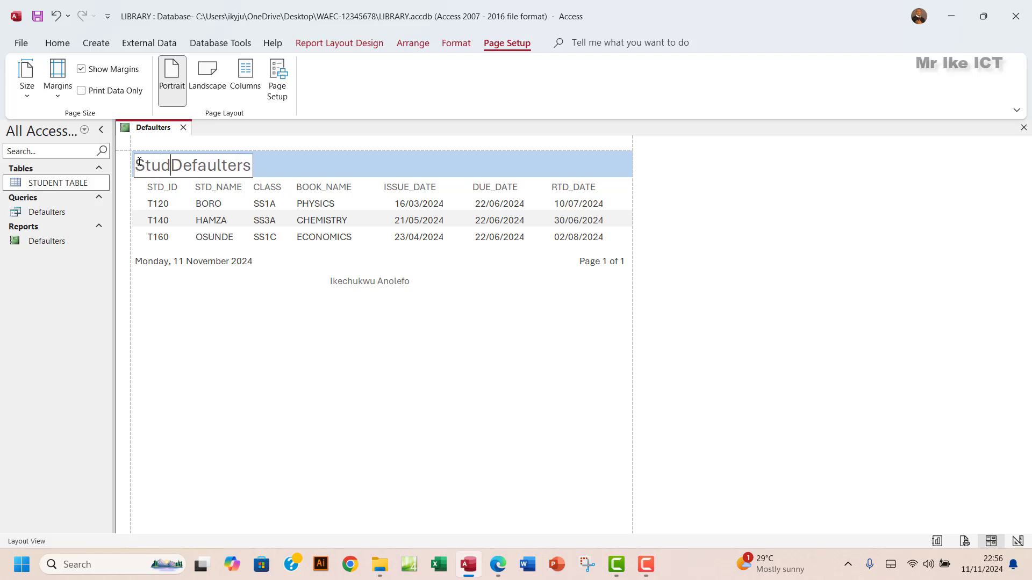
type("ent")
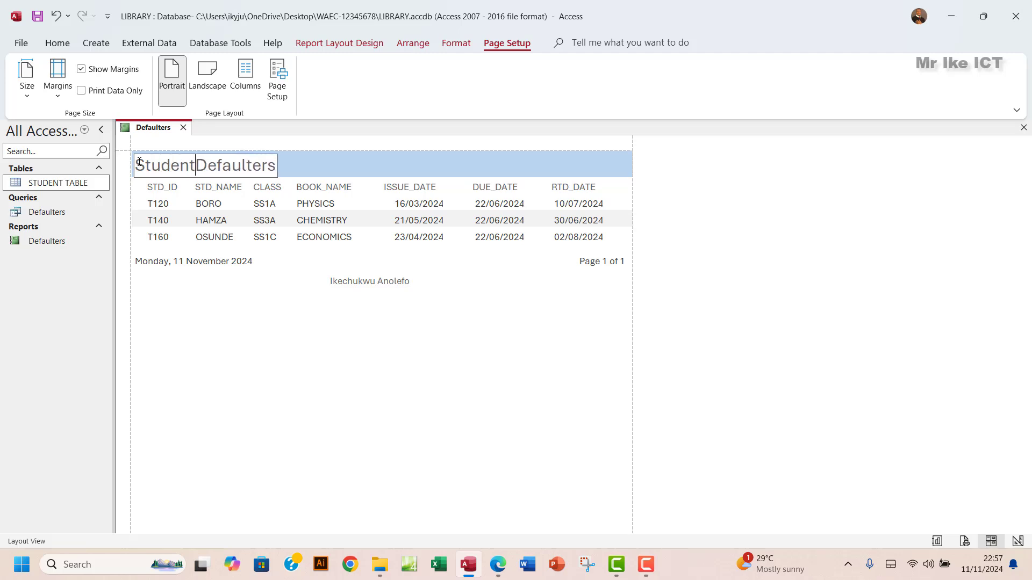
type(":")
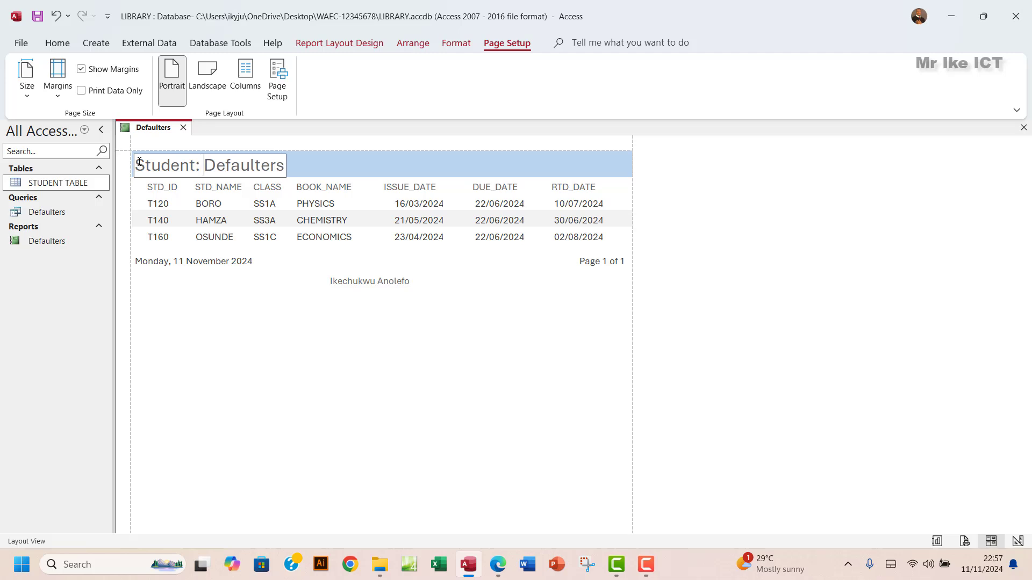
left_click(306, 390)
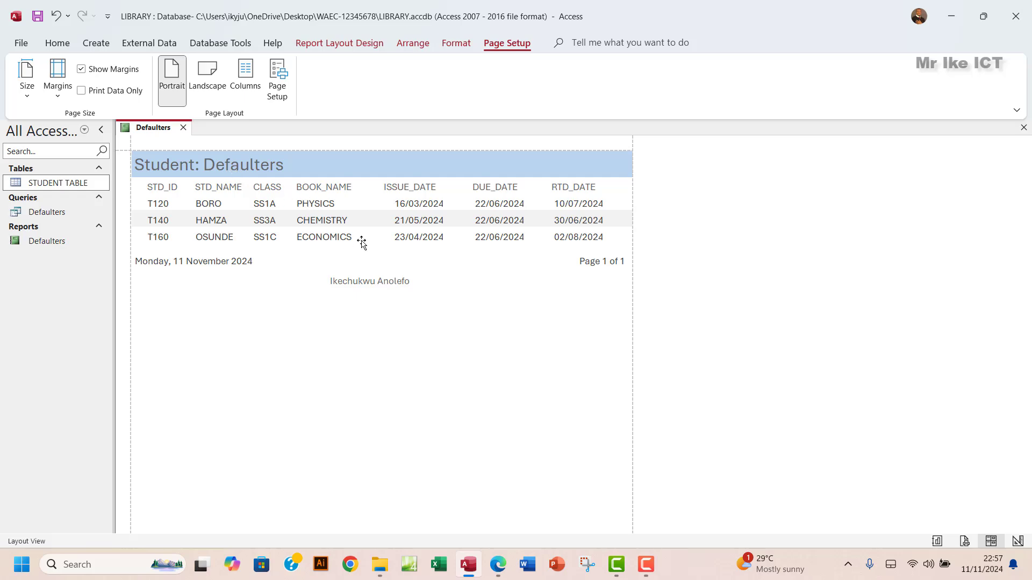
left_click(500, 568)
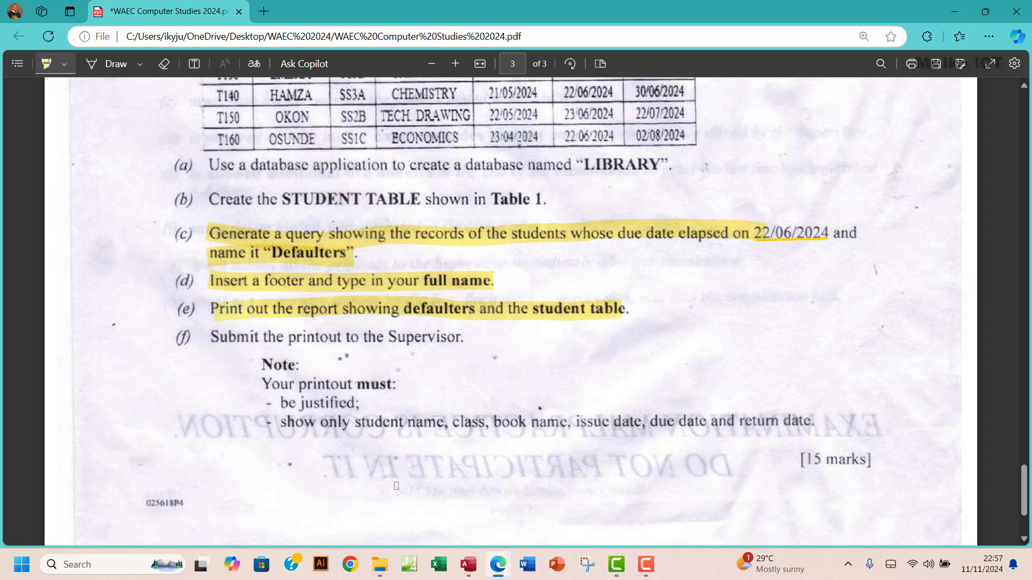
left_click(468, 564)
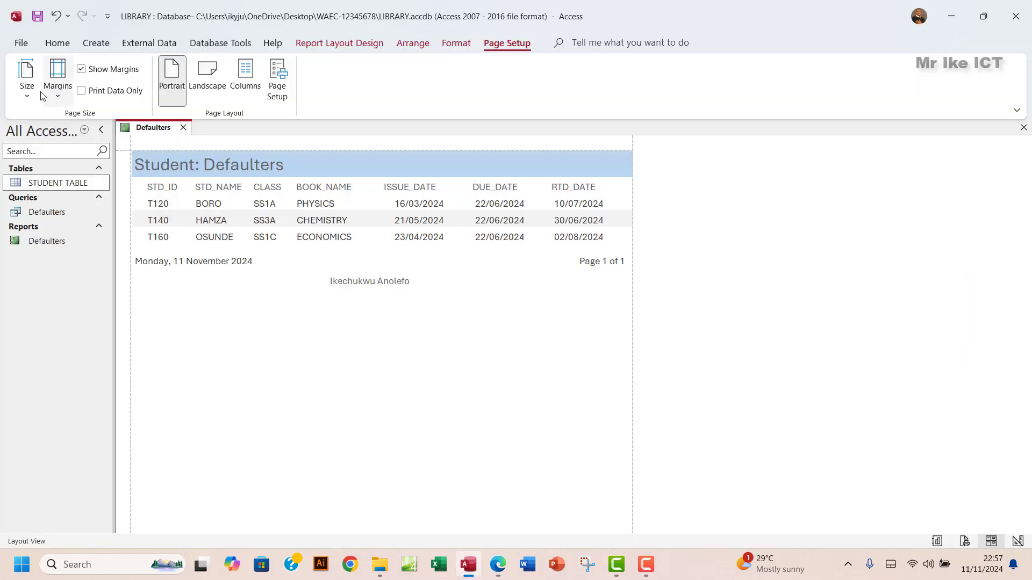
- Show the Defaulters report in Print Preview and zoom in on the page
left_click(358, 42)
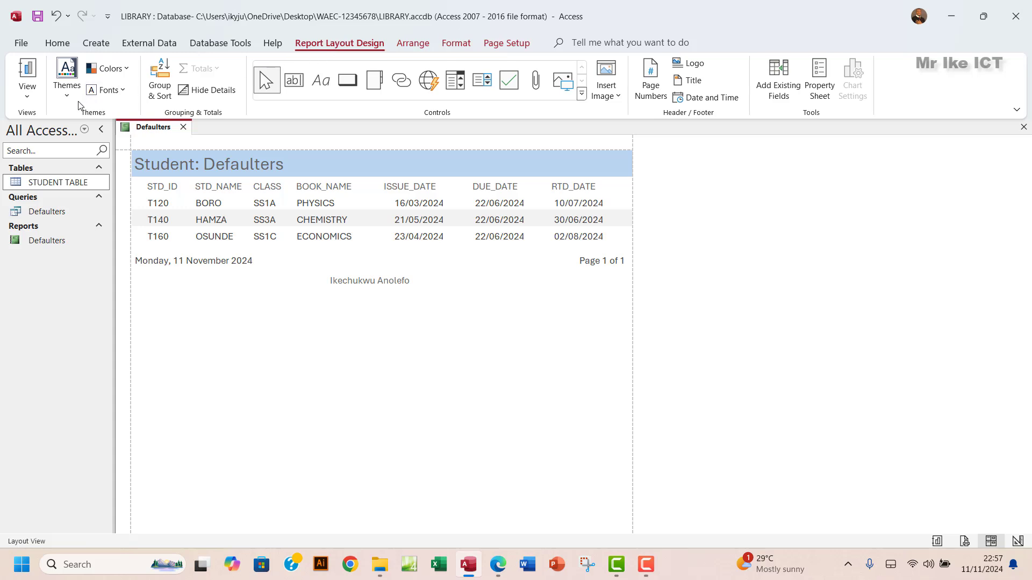
left_click(26, 96)
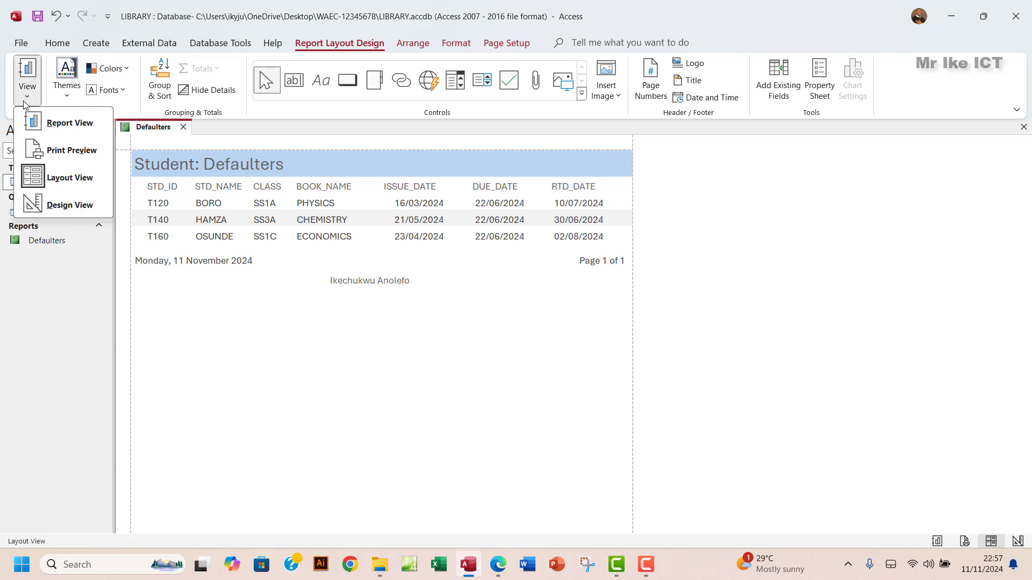
left_click(62, 151)
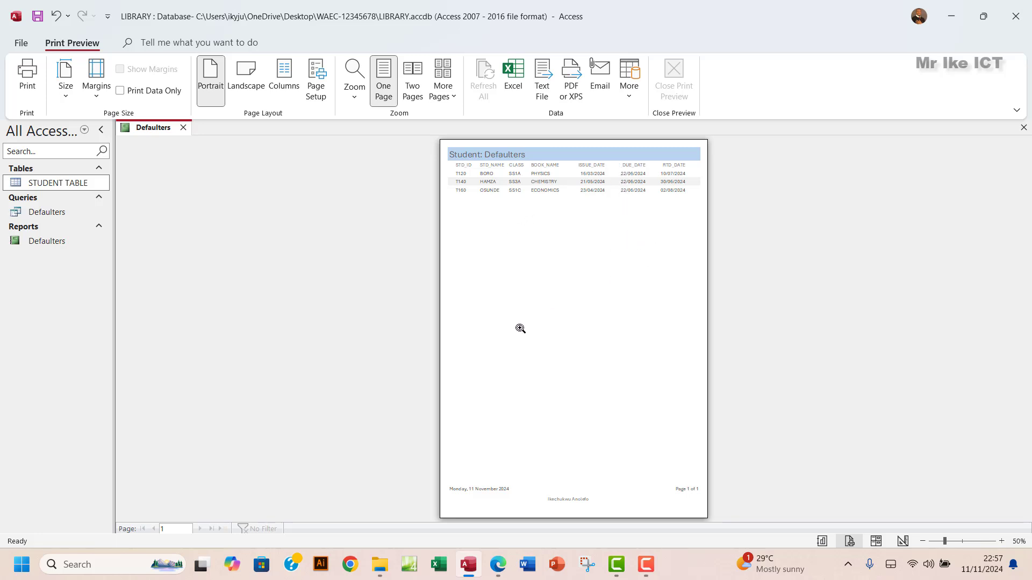
left_click(961, 541)
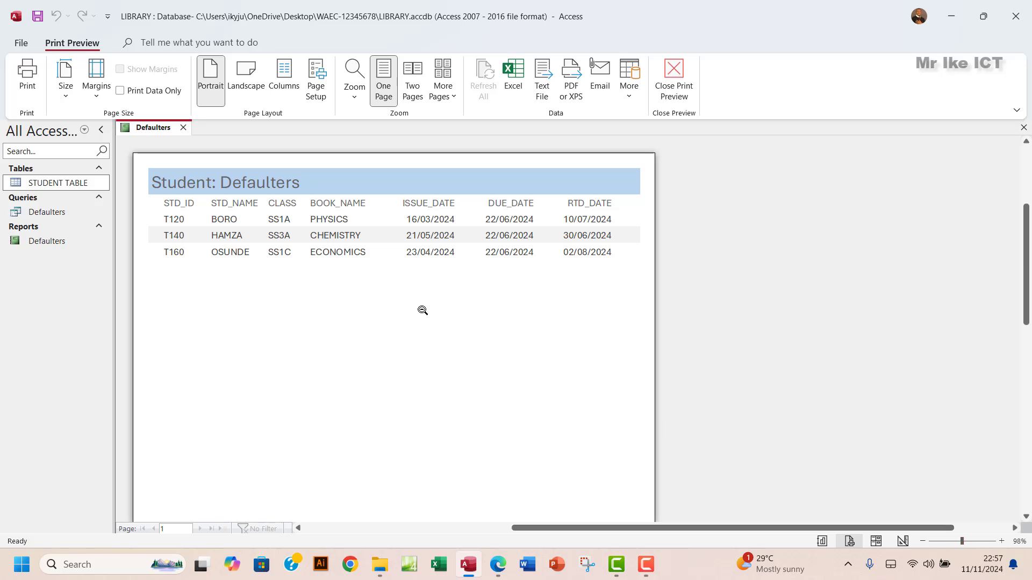
- Open and cancel the Print dialog, close Print Preview, and return to the exam PDF
left_click(28, 86)
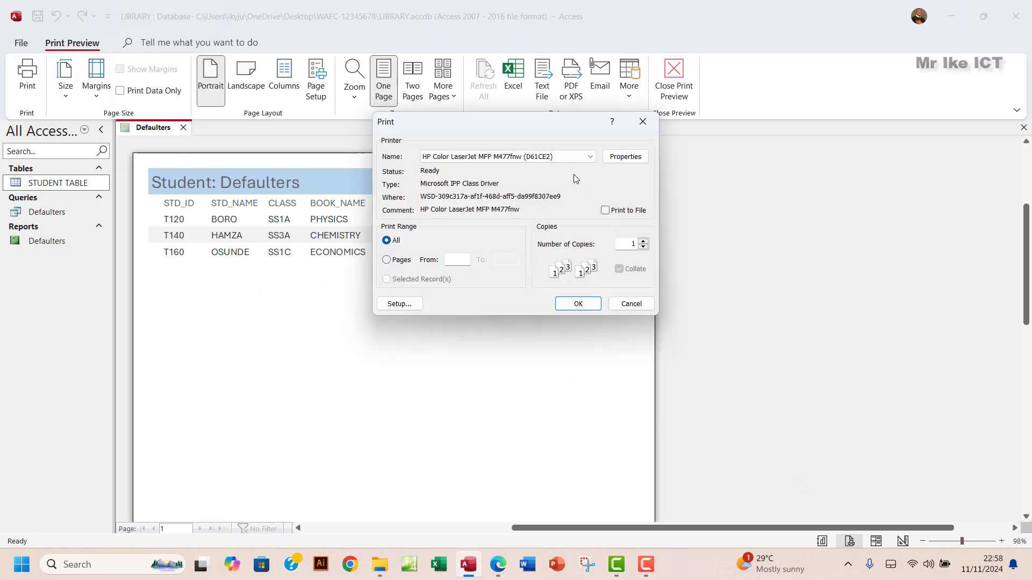
left_click(642, 123)
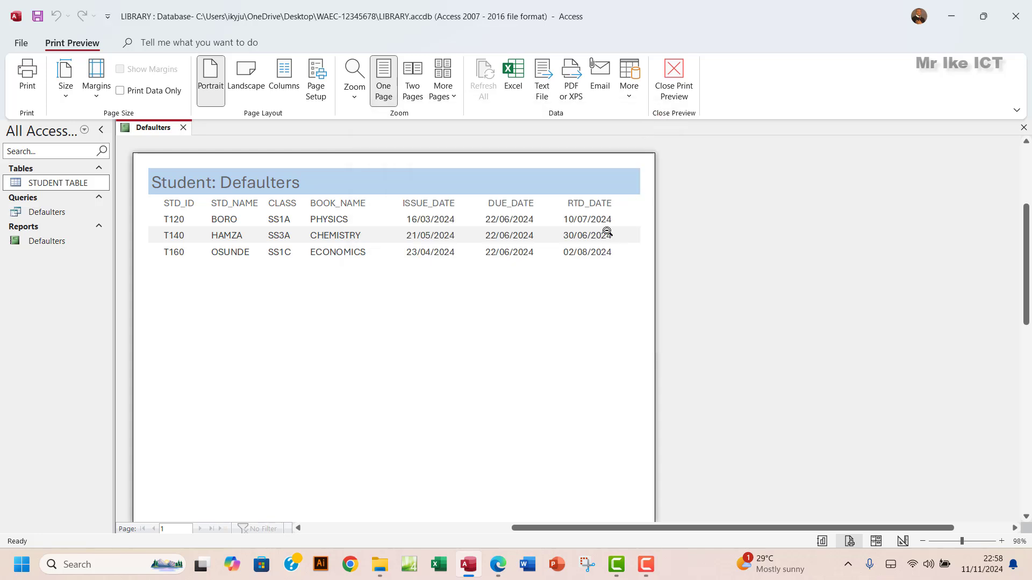
left_click(674, 86)
left_click(498, 564)
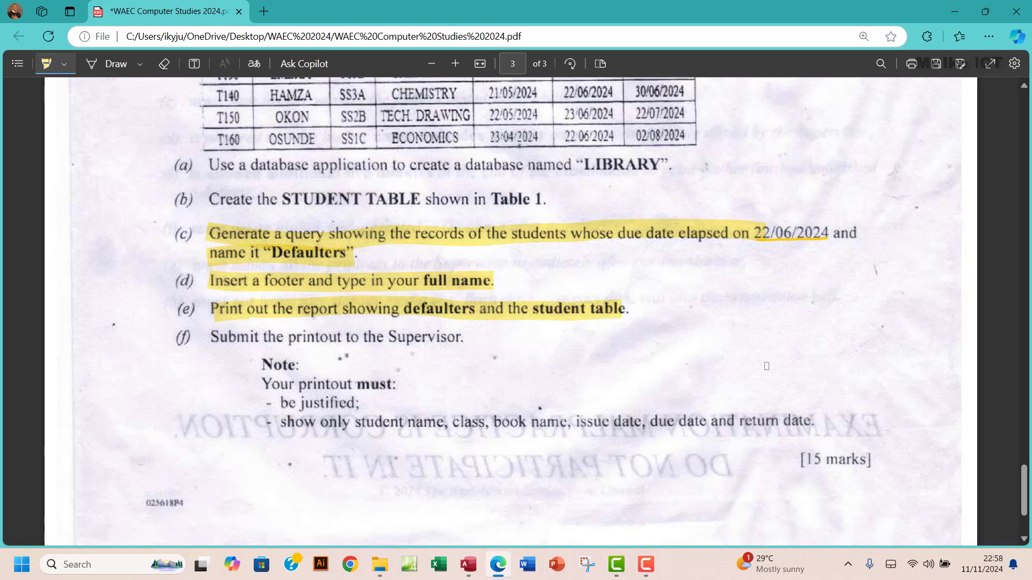
- Highlight 'student name' in the exam note, then return to the Access report
scroll(767, 366, "up", 3)
scroll(766, 365, "down", 3)
scroll(761, 360, "up", 3)
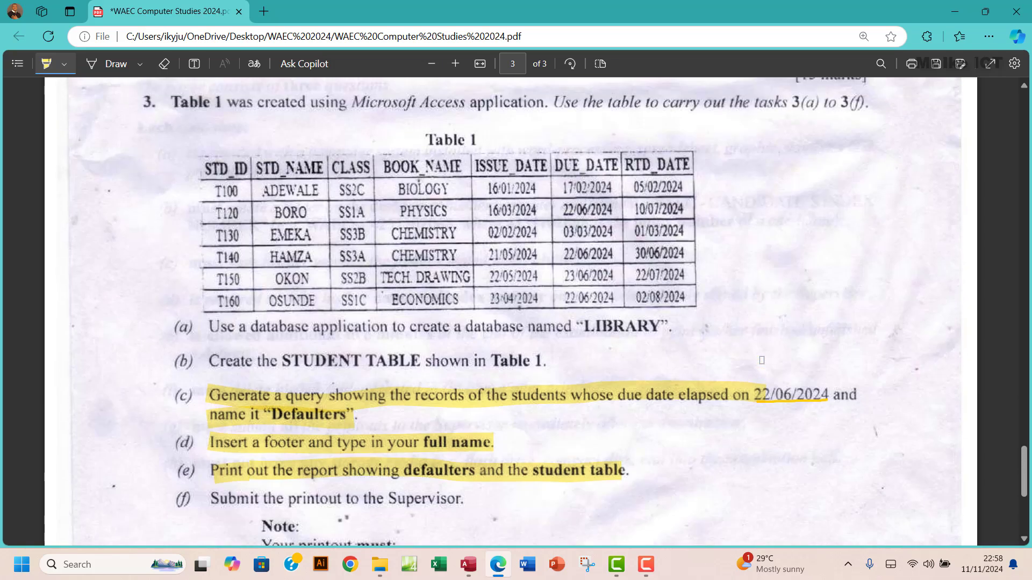
scroll(761, 360, "down", 4)
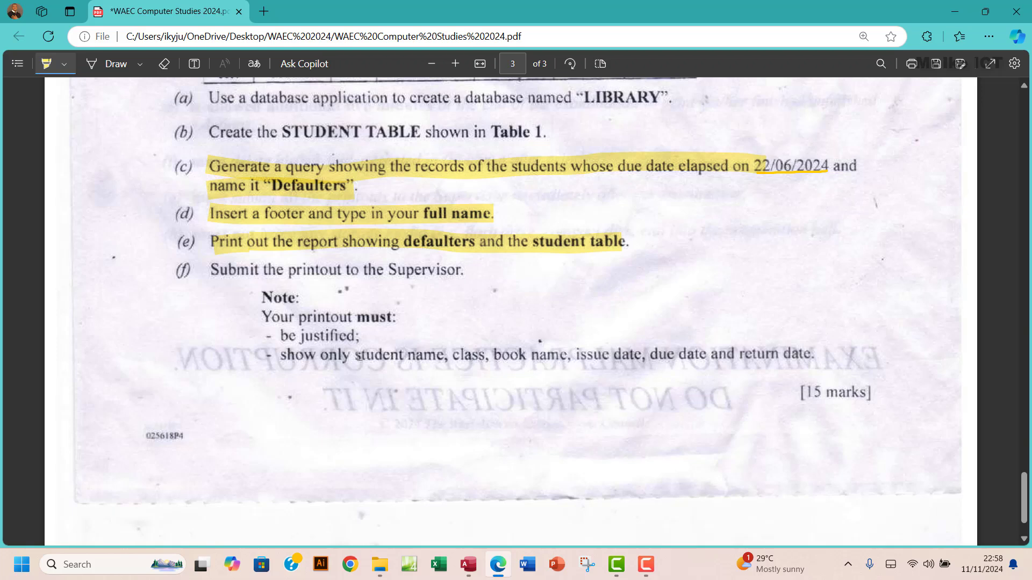
left_click_drag(360, 356, 487, 356)
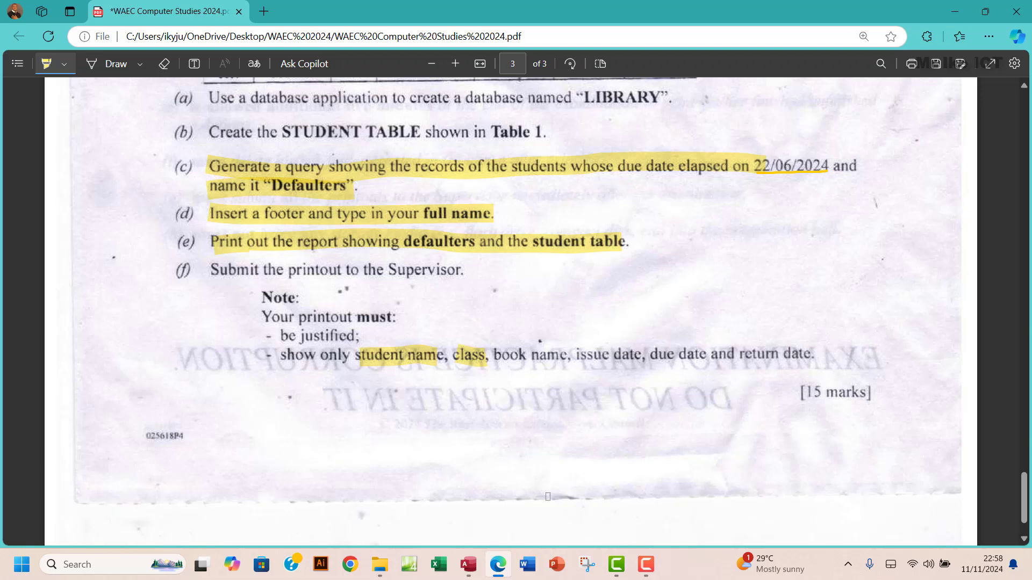
left_click(468, 564)
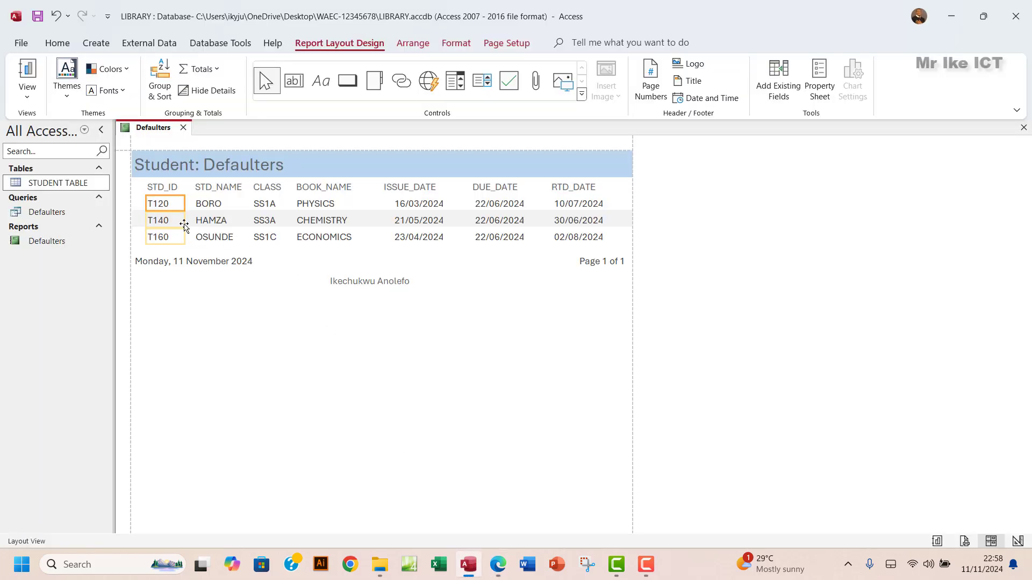
left_click(160, 191)
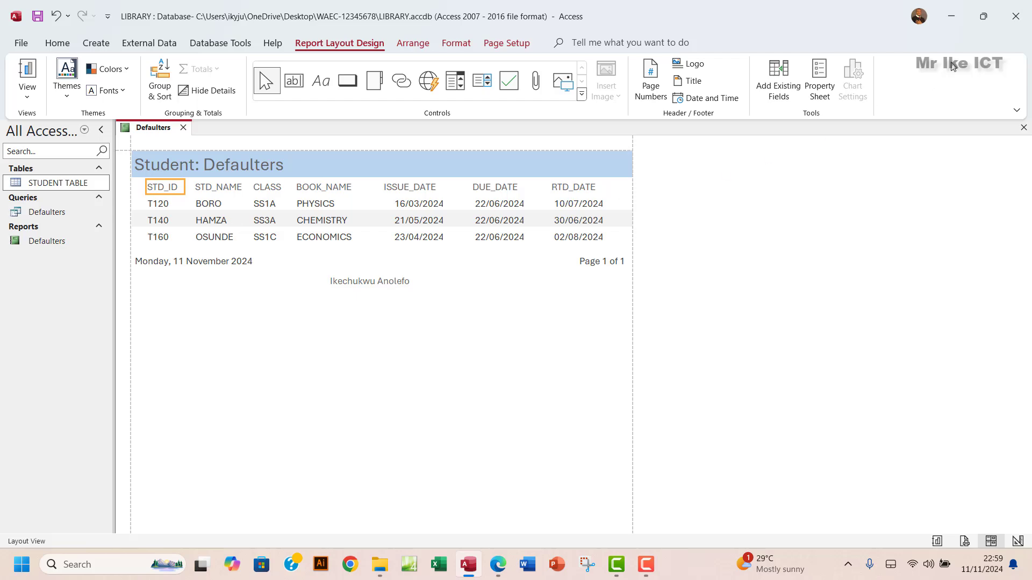
left_click(982, 19)
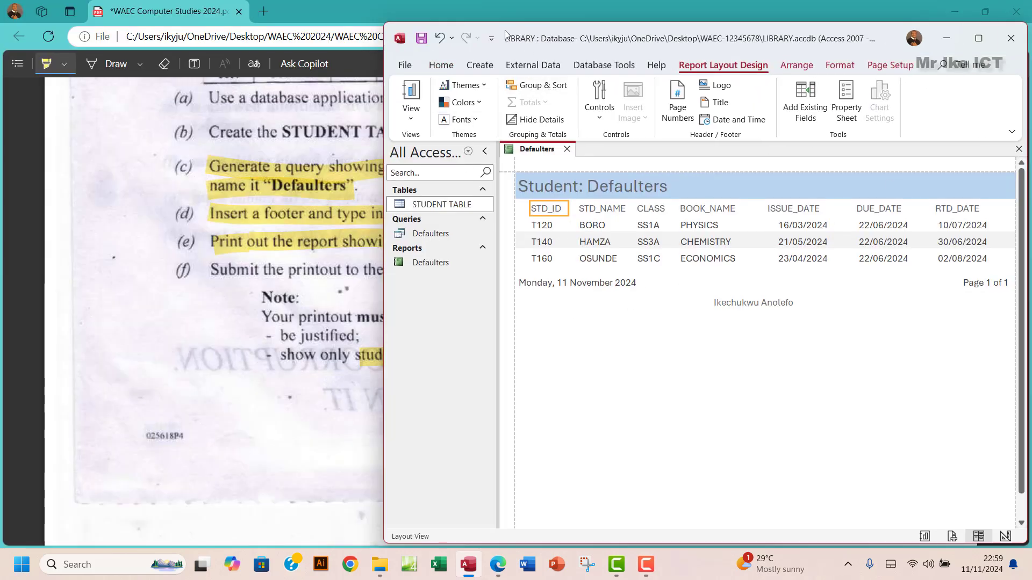
left_click_drag(507, 26, 642, 50)
left_click_drag(519, 242, 688, 242)
left_click_drag(1014, 58, 858, 83)
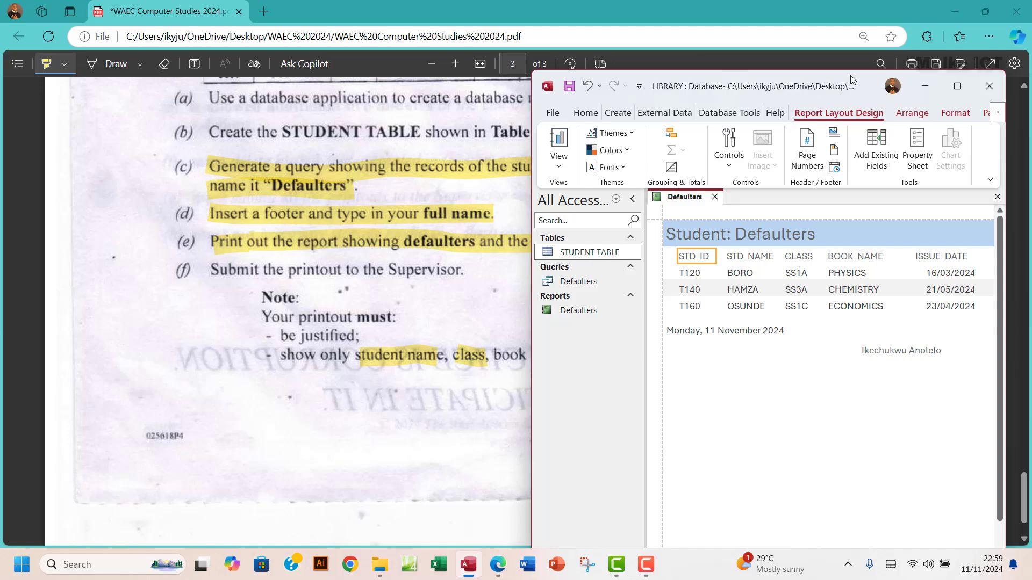
left_click_drag(852, 76, 351, 73)
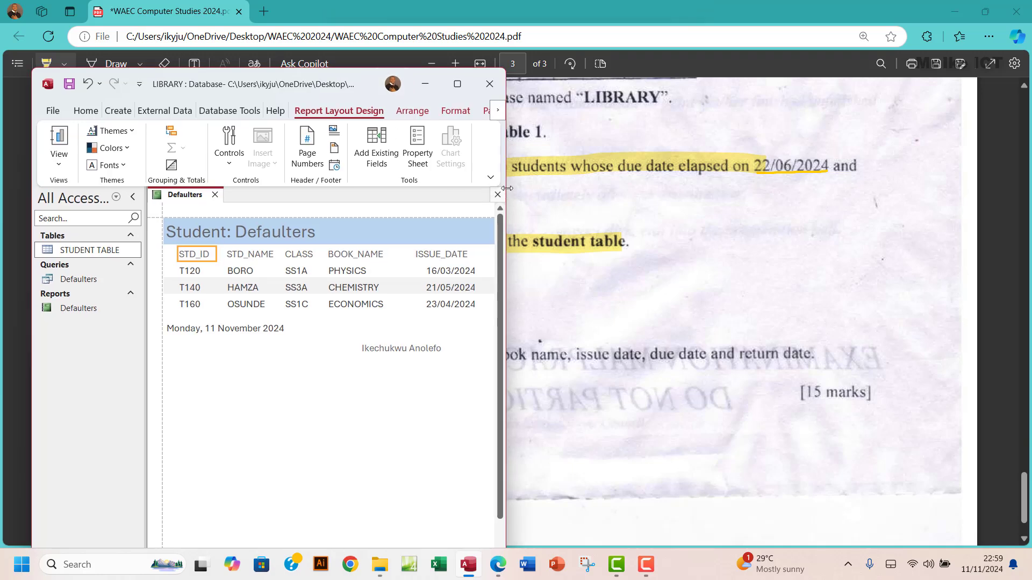
left_click_drag(508, 185, 686, 207)
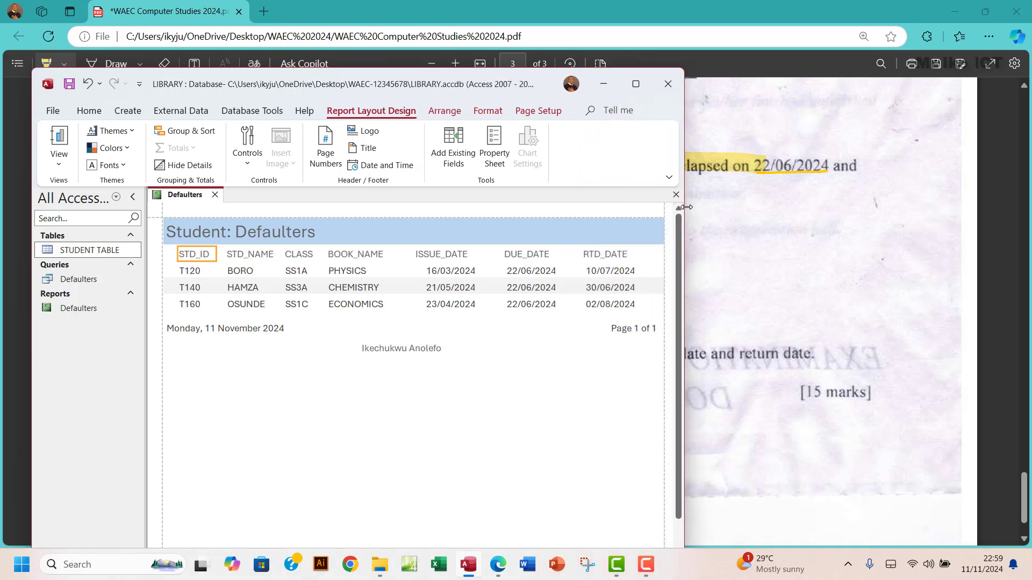
left_click(636, 84)
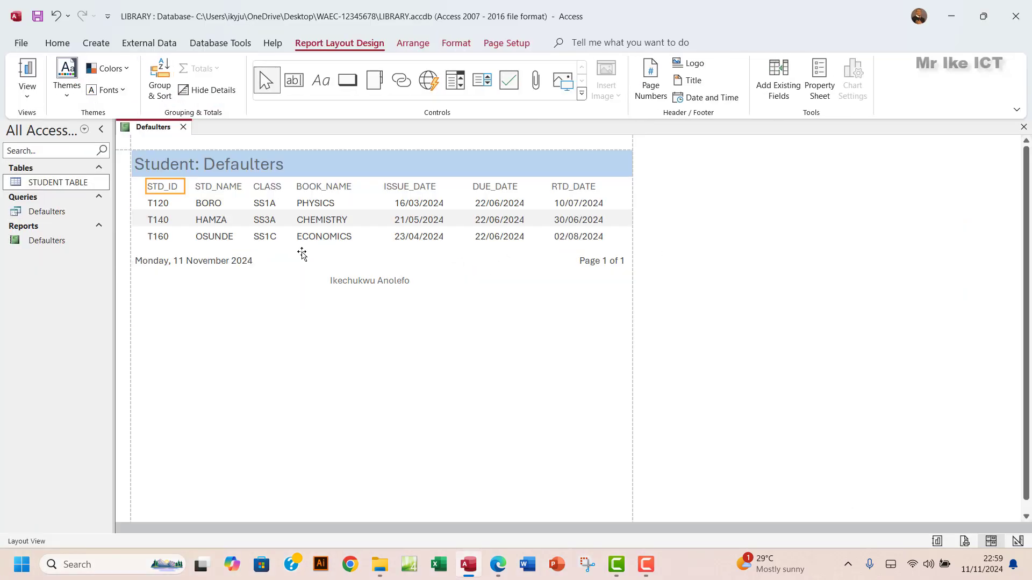
- Delete the STD_ID column and shift the STD_NAME column left into its space
left_click(160, 206)
key("Delete")
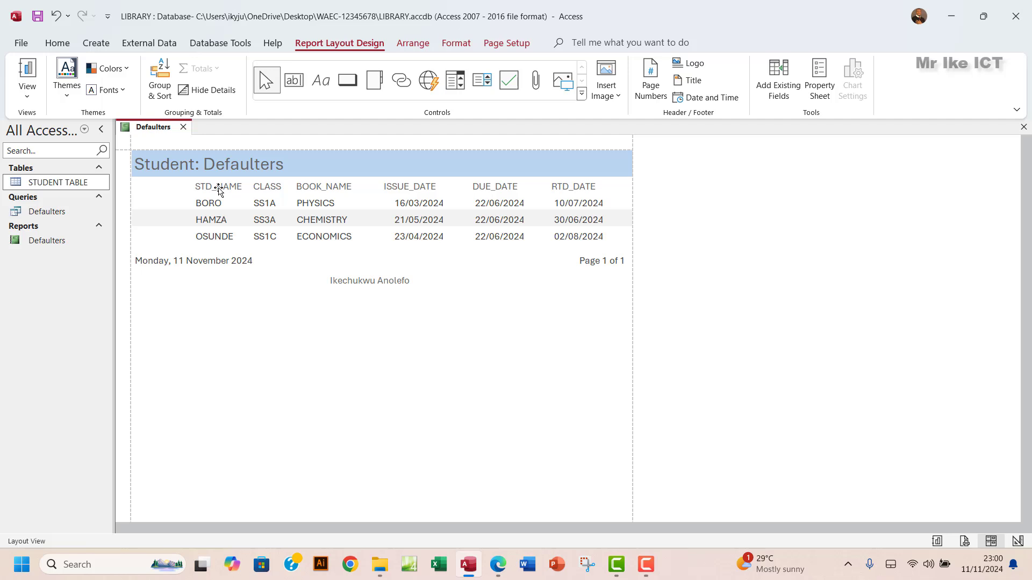
left_click(216, 188)
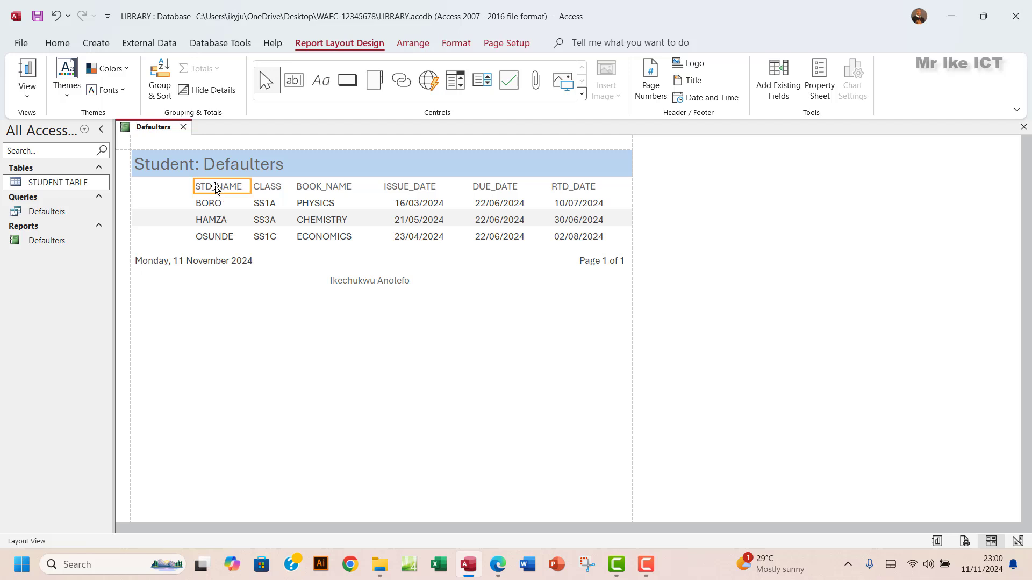
left_click(215, 203, "shift")
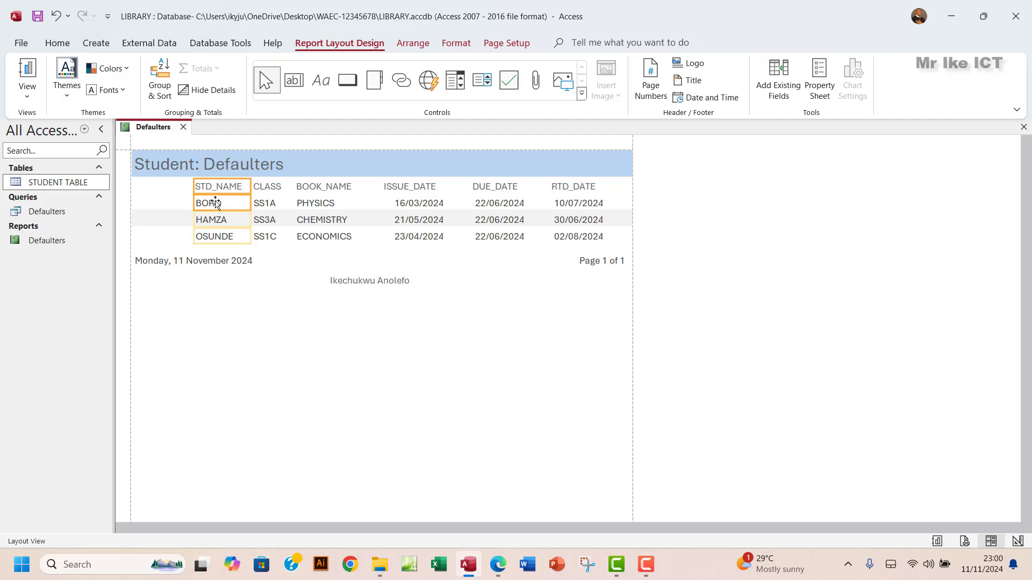
left_click_drag(193, 186, 143, 187)
left_click_drag(252, 190, 197, 190)
- Extend the CLASS column left toward STD_NAME and narrow its right edge
left_click(265, 185)
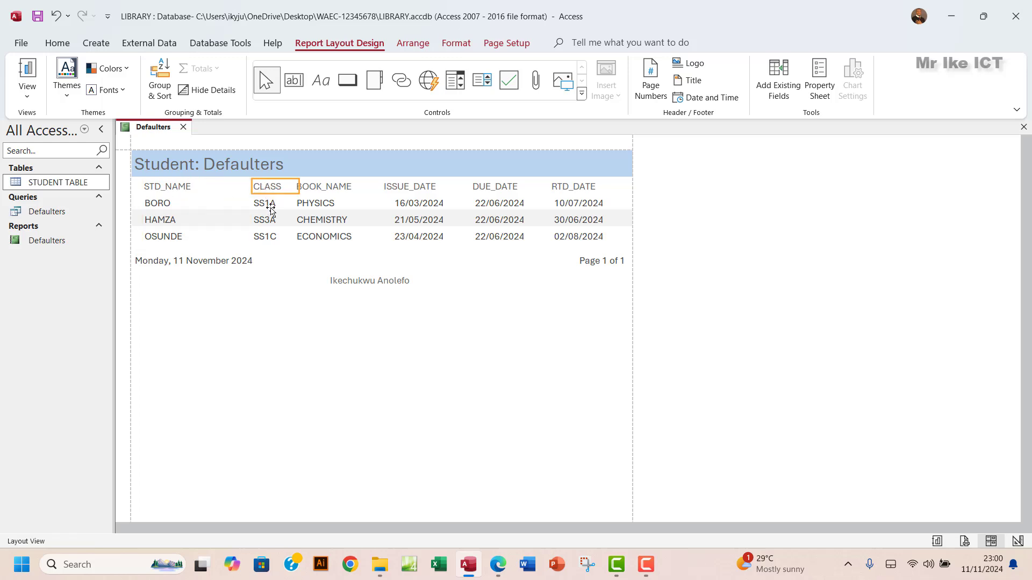
left_click(268, 204, "shift")
left_click_drag(251, 186, 214, 185)
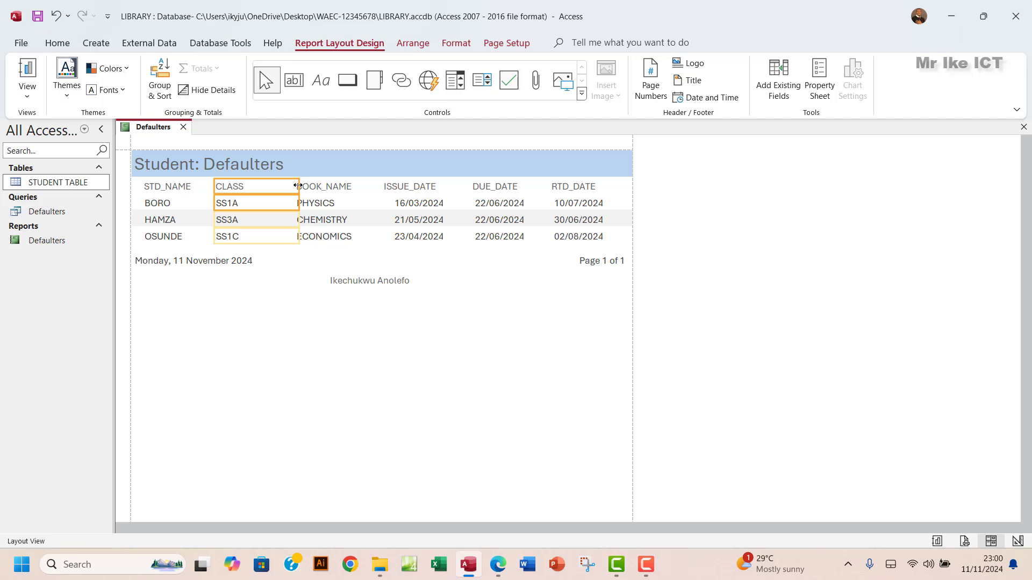
left_click_drag(296, 186, 259, 190)
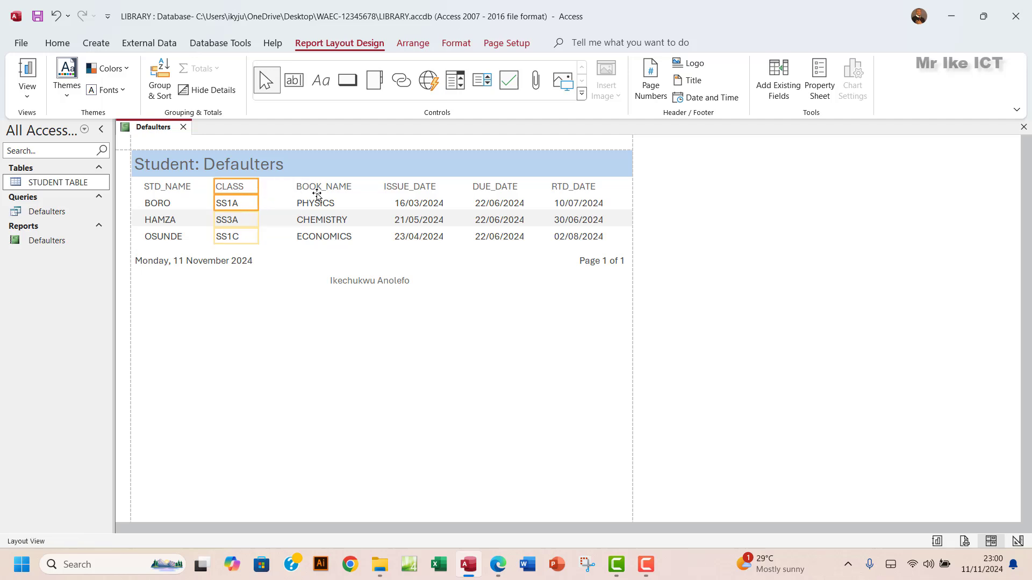
left_click(370, 253)
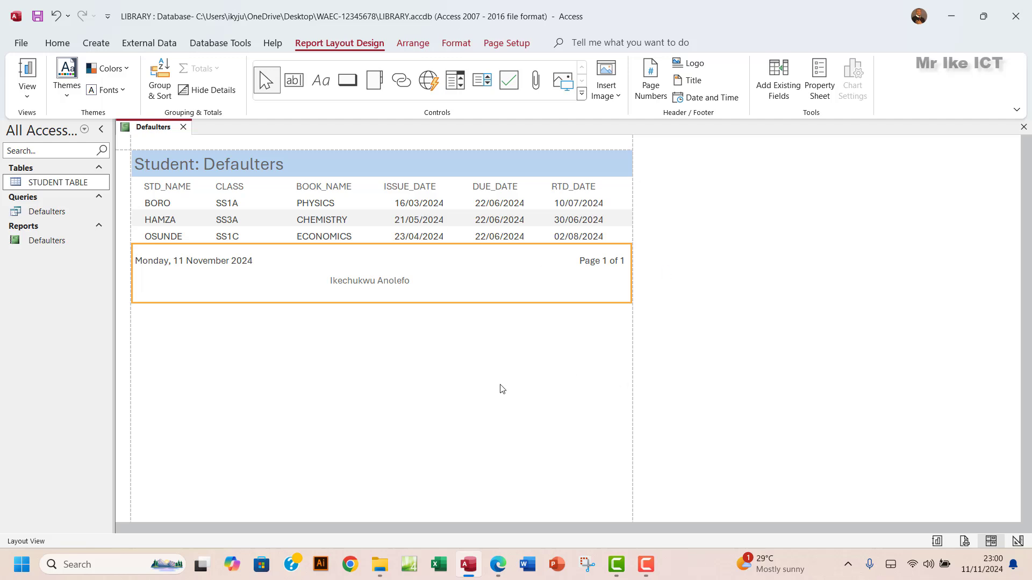
- Show the report in Print Preview, dismiss the Print dialog, and scroll to the page footer
left_click(27, 92)
left_click(62, 150)
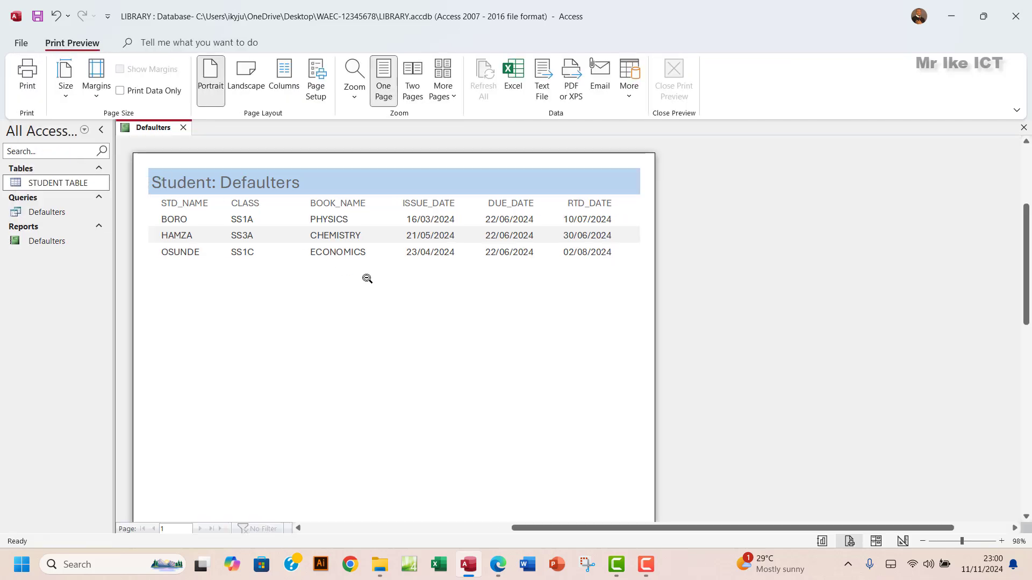
left_click(27, 77)
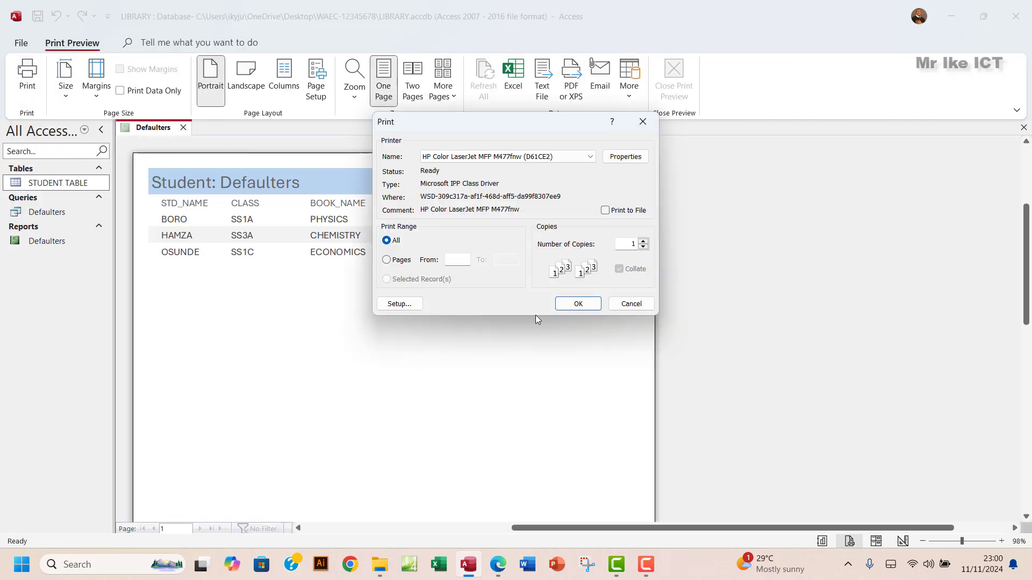
left_click_drag(502, 122, 619, 139)
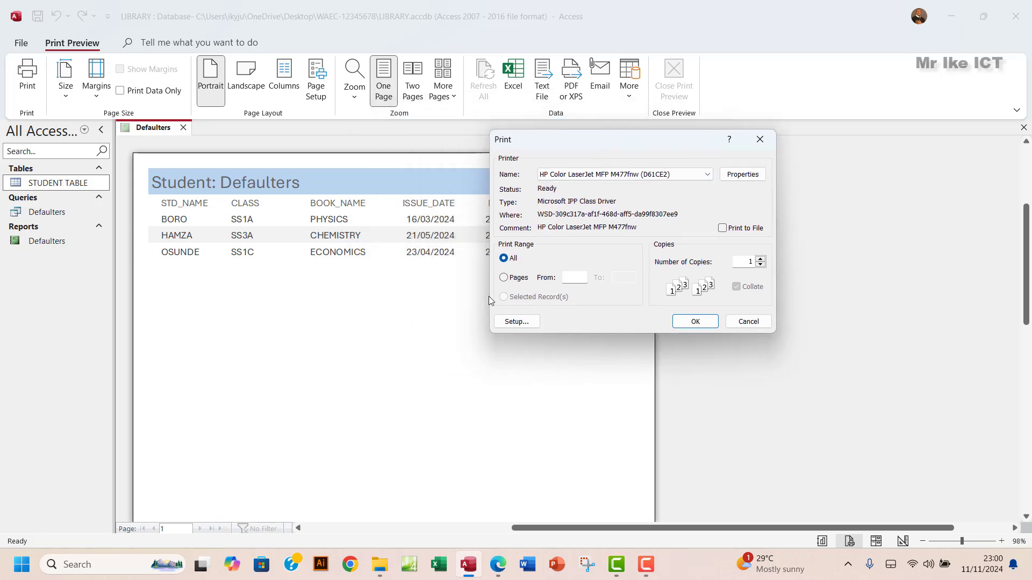
left_click(760, 140)
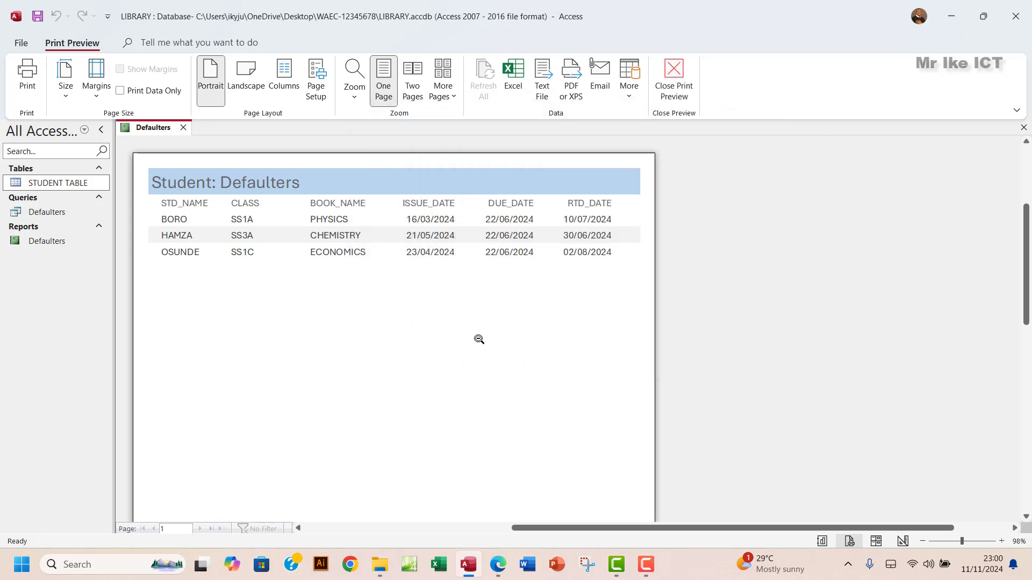
scroll(479, 339, "down", 3)
scroll(478, 339, "down", 3)
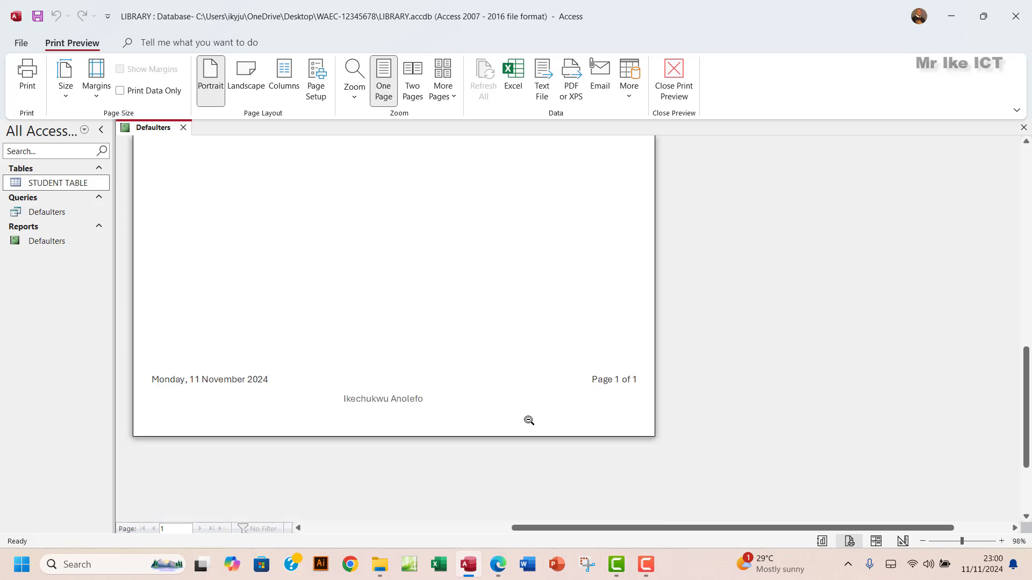
left_click(497, 565)
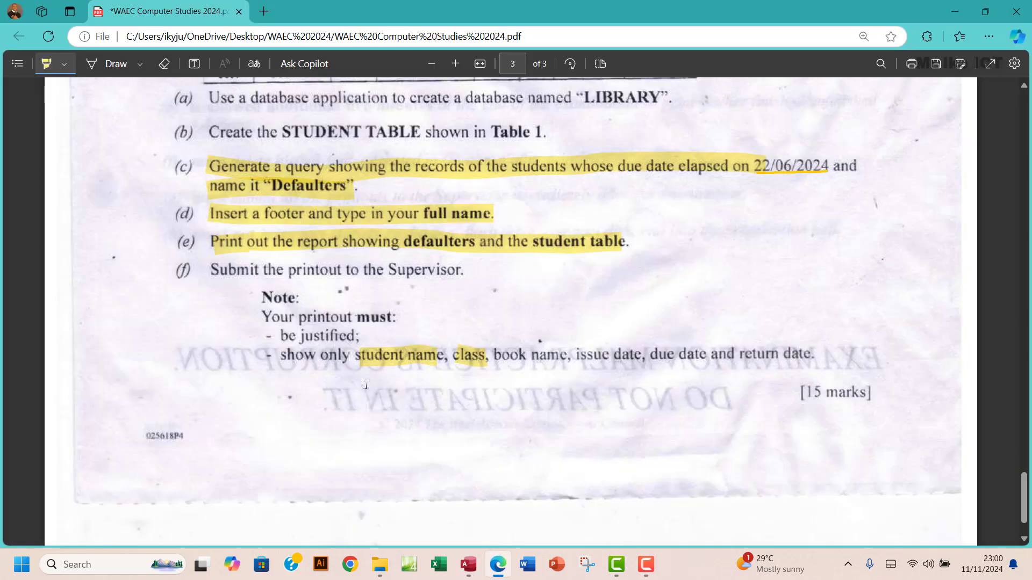
scroll(364, 385, "down", 1)
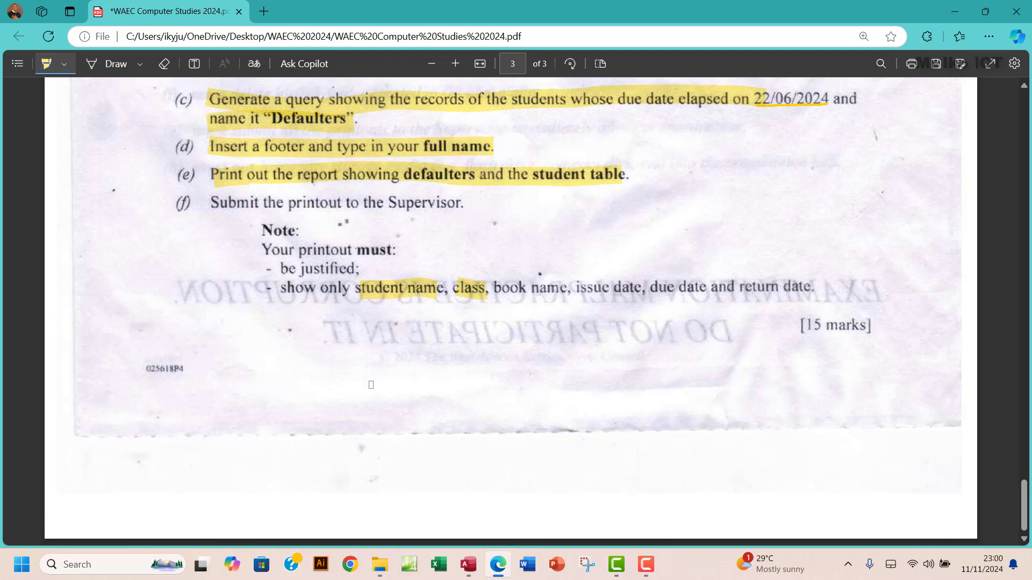
scroll(341, 305, "up", 2)
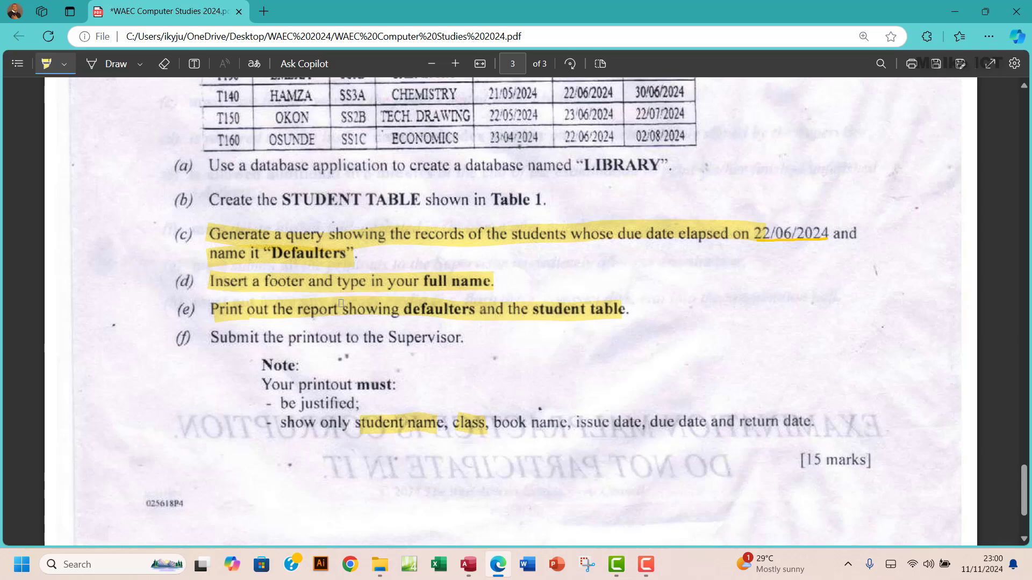
scroll(341, 304, "up", 2)
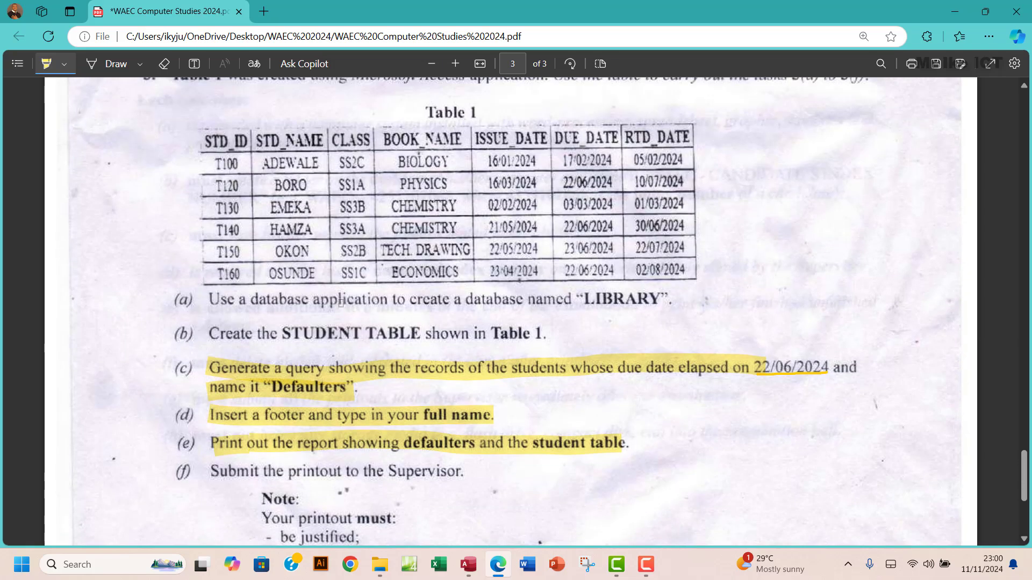
scroll(340, 303, "up", 2)
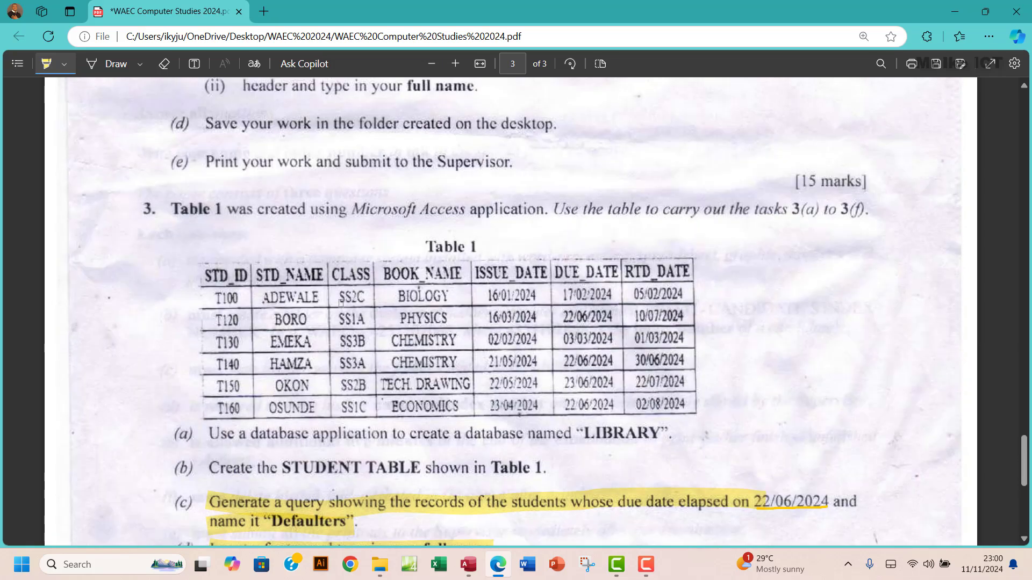
scroll(341, 303, "down", 2)
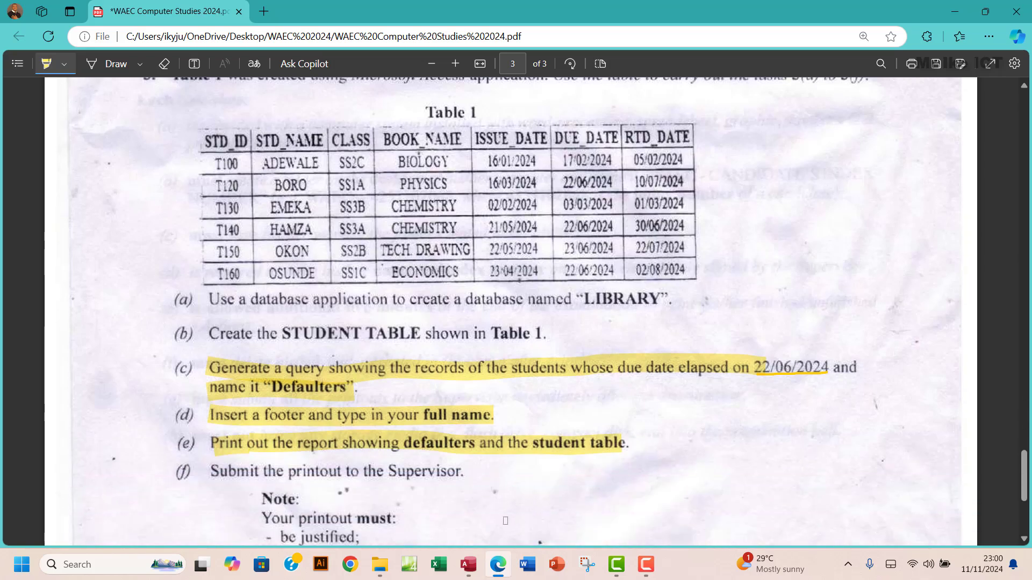
left_click(473, 572)
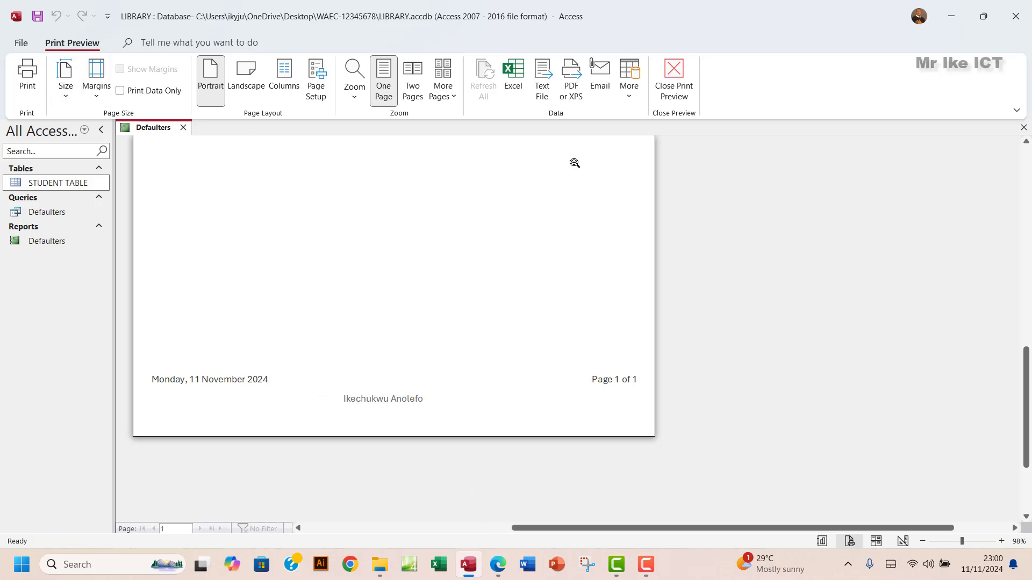
- Return to Design view and append the candidate number to the footer name label
left_click(671, 86)
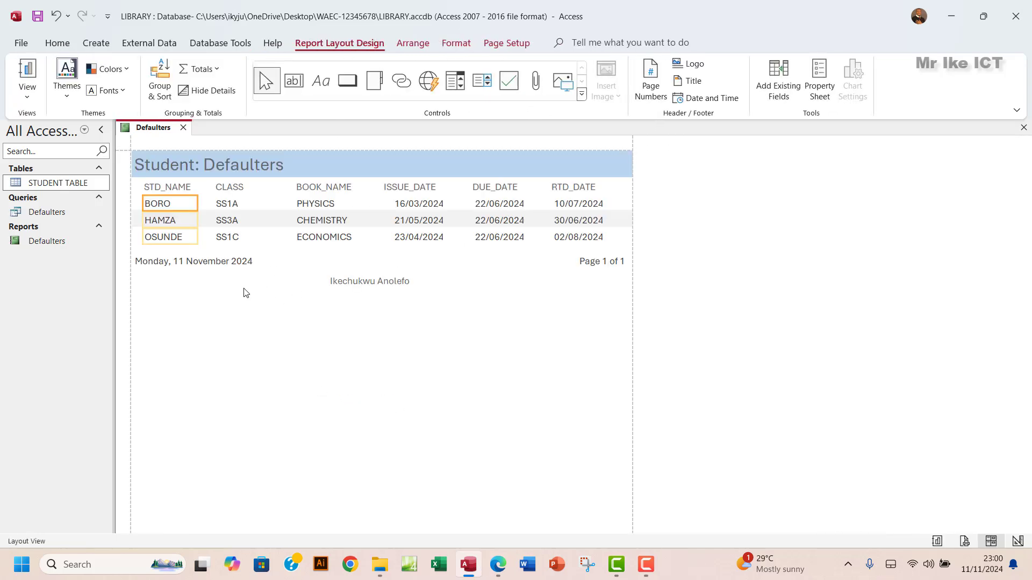
left_click(27, 95)
left_click(67, 202)
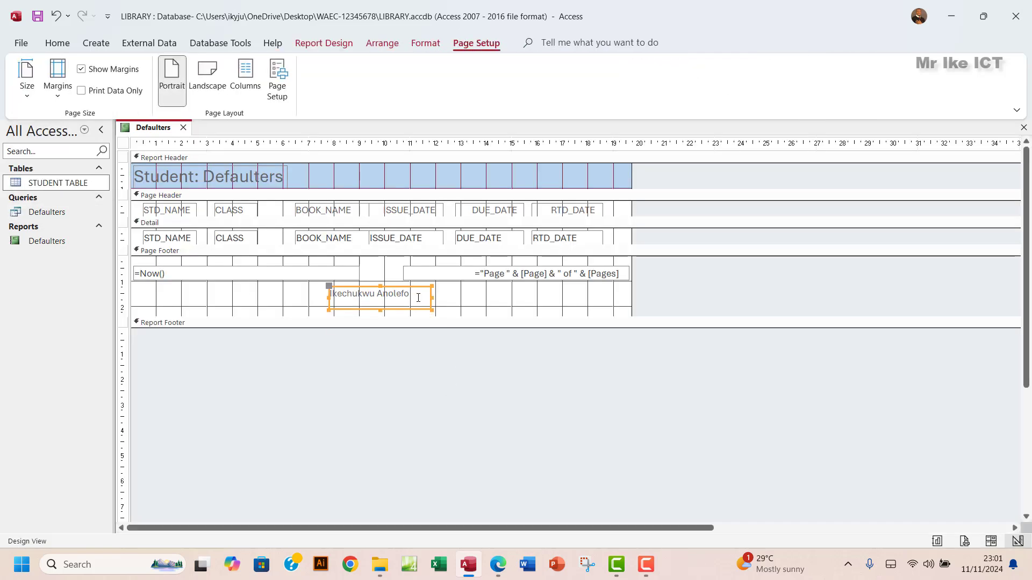
left_click(515, 317)
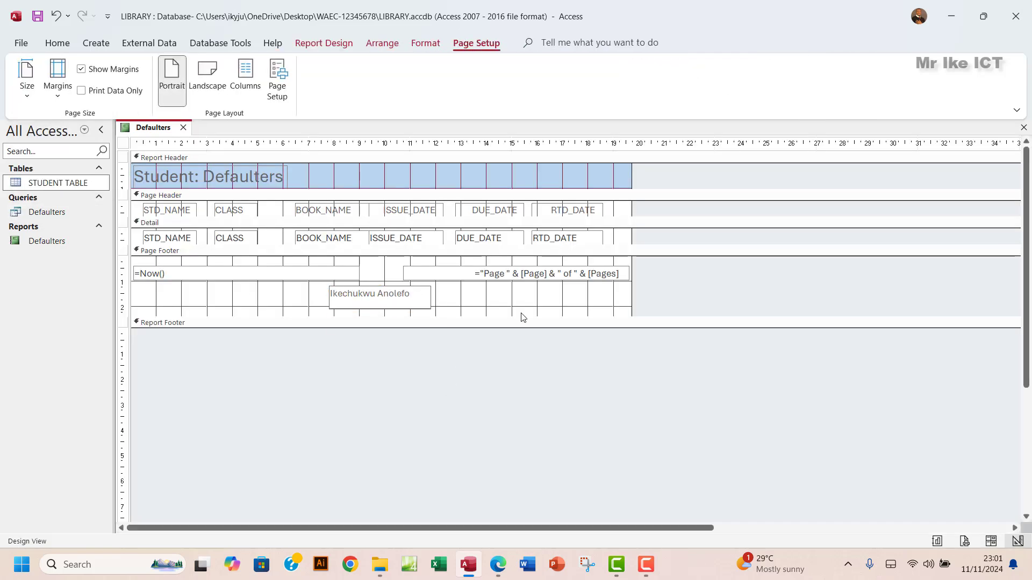
type("12345678")
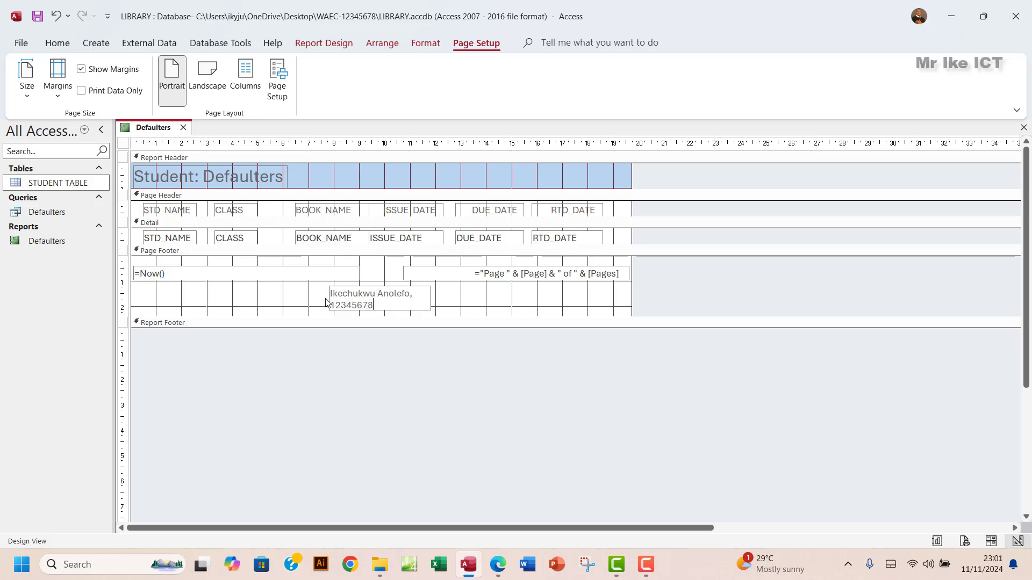
left_click(387, 285)
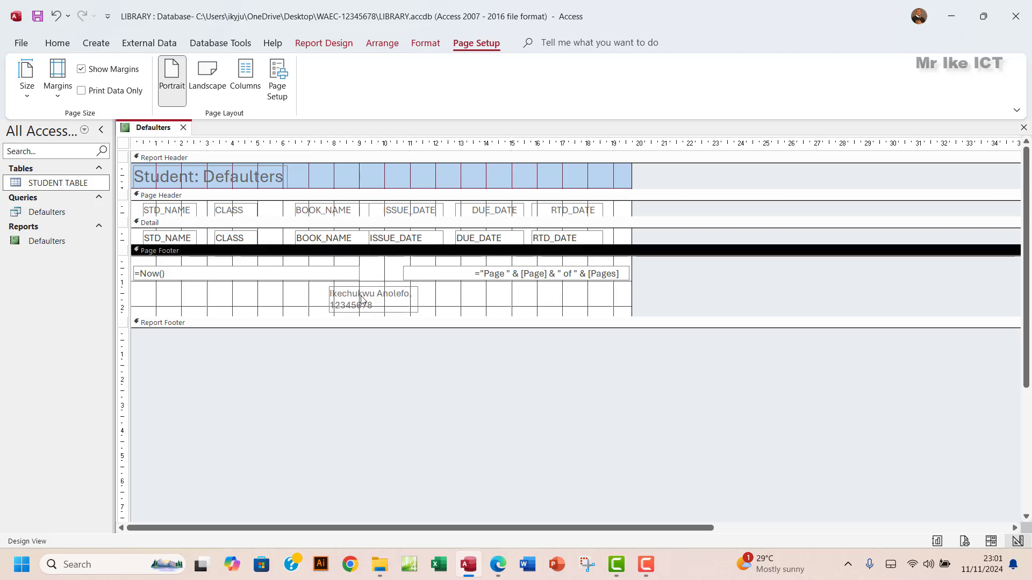
- Widen the footer label on both sides and reduce its height so it fits one line
left_click(353, 301)
left_click_drag(328, 299, 285, 298)
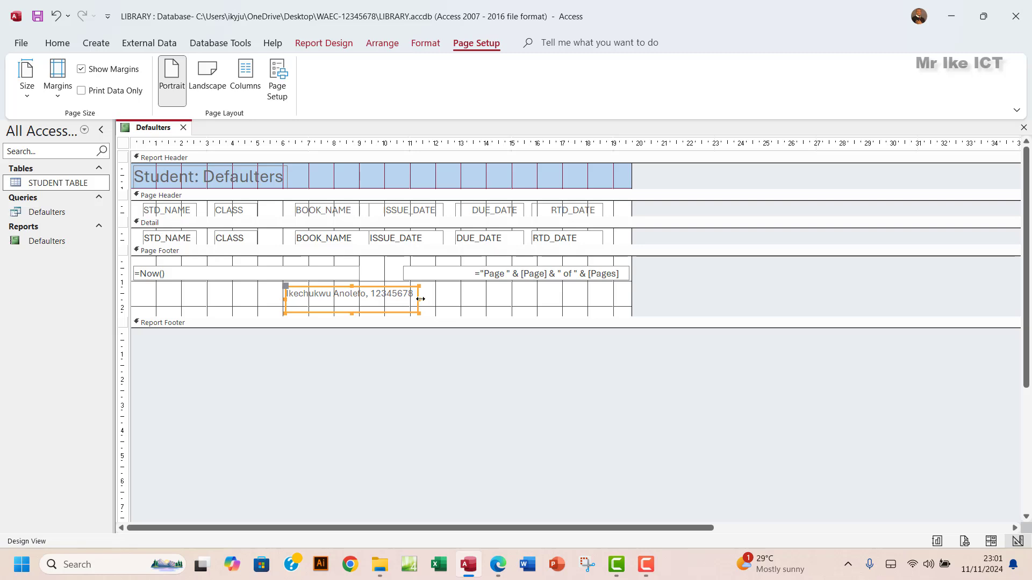
left_click_drag(419, 299, 436, 299)
left_click_drag(361, 313, 363, 306)
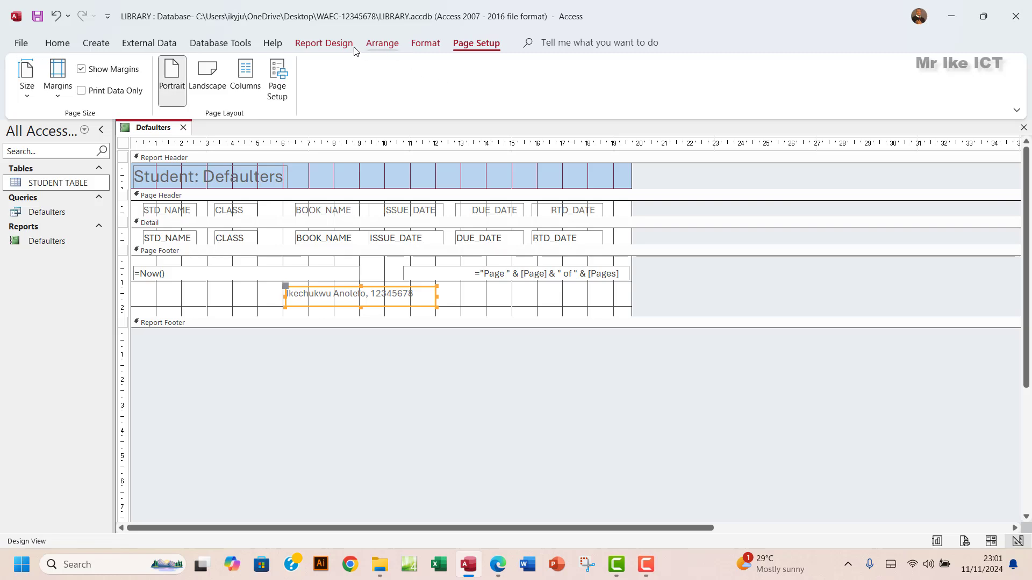
left_click(323, 43)
left_click(28, 93)
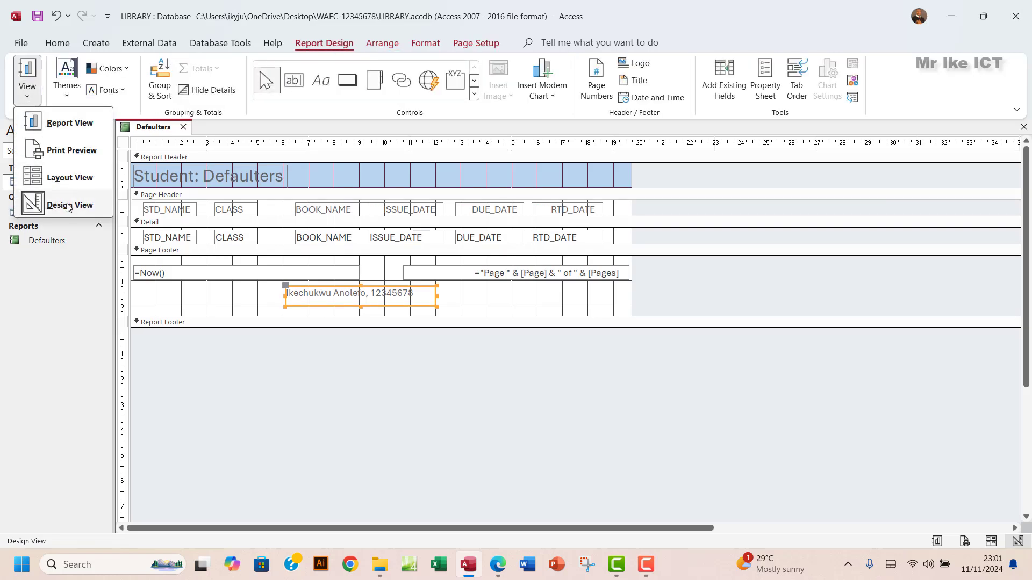
- Show the Defaulters report in Print Preview, with its three defaulting students on the 'Student: Defaulters' page
left_click(81, 178)
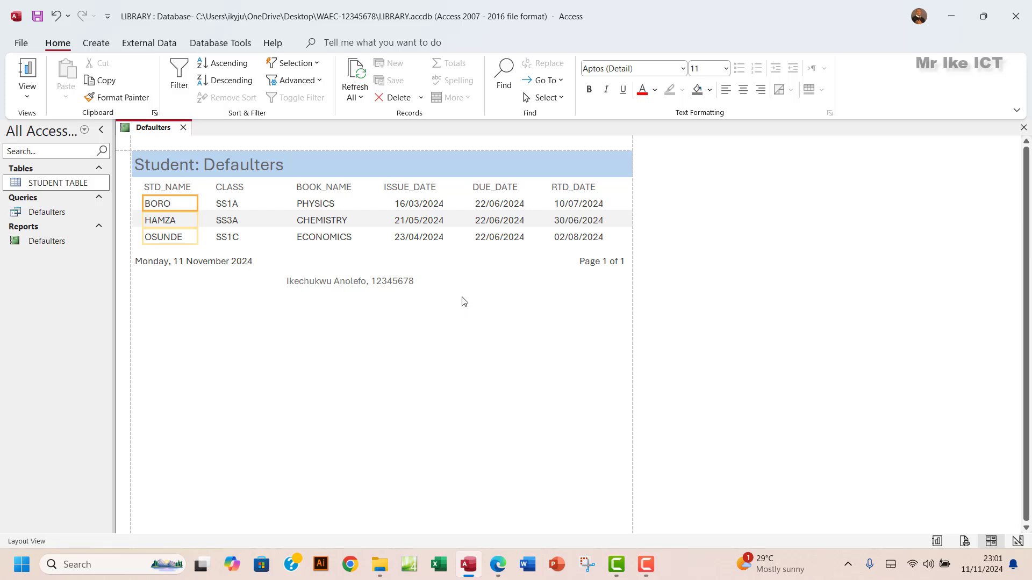
left_click(25, 98)
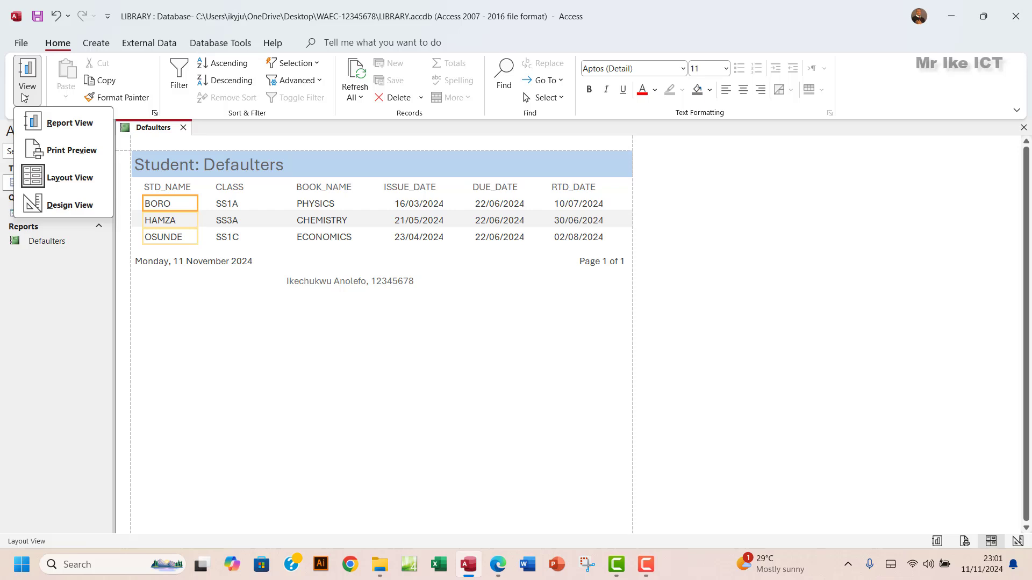
left_click(71, 150)
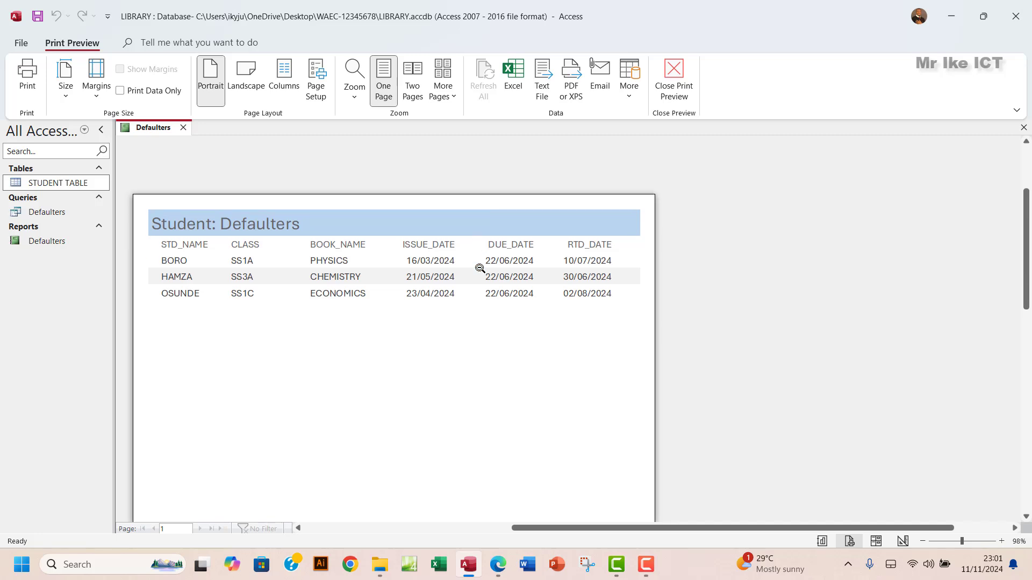
scroll(479, 268, "down", 1)
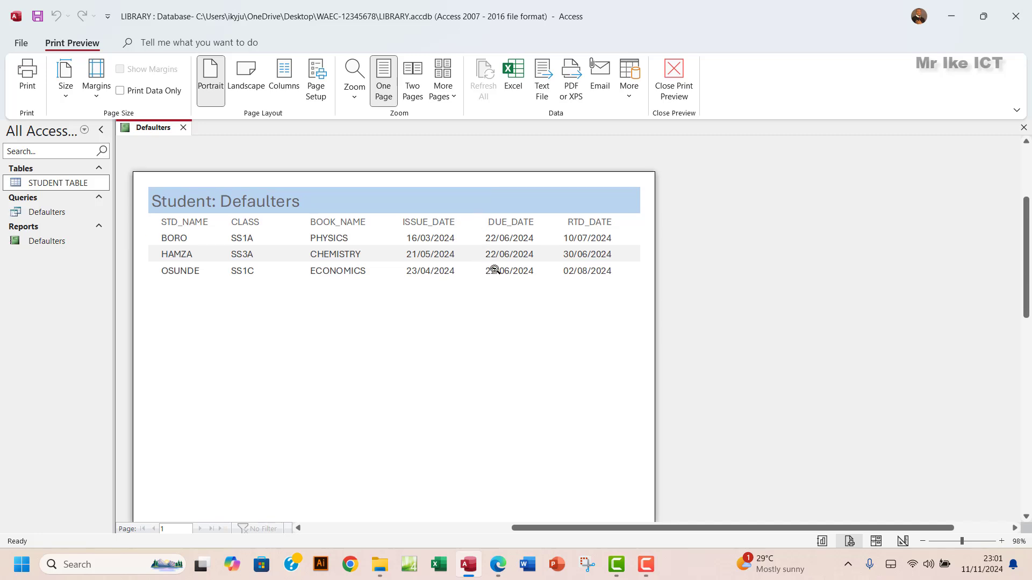